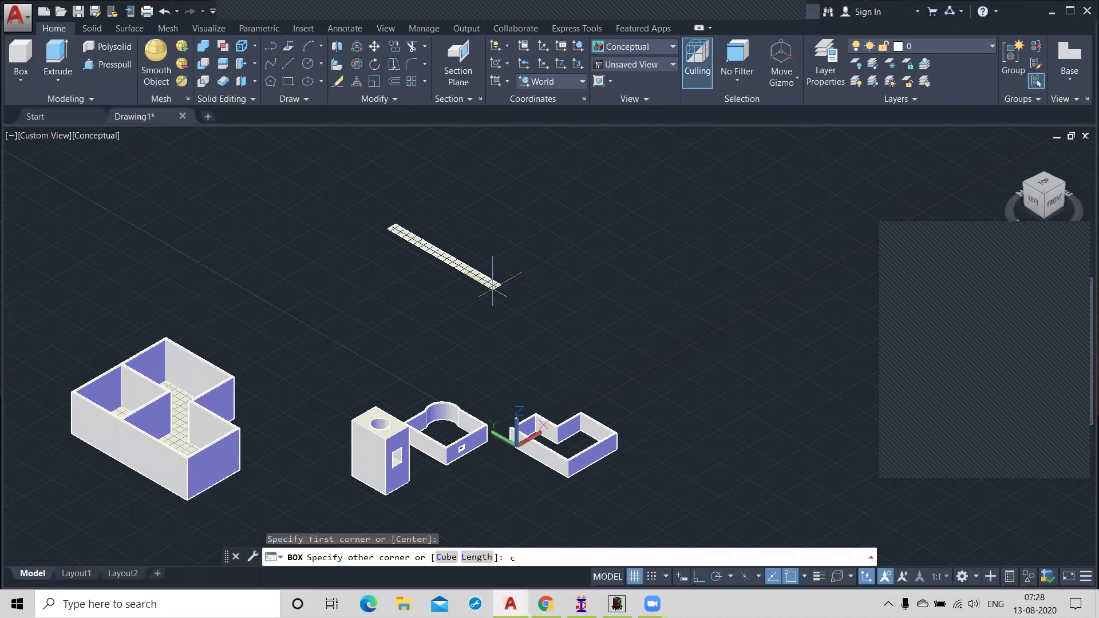
Complete the box as a cube with a side length of 100
key("Return")
type("100")
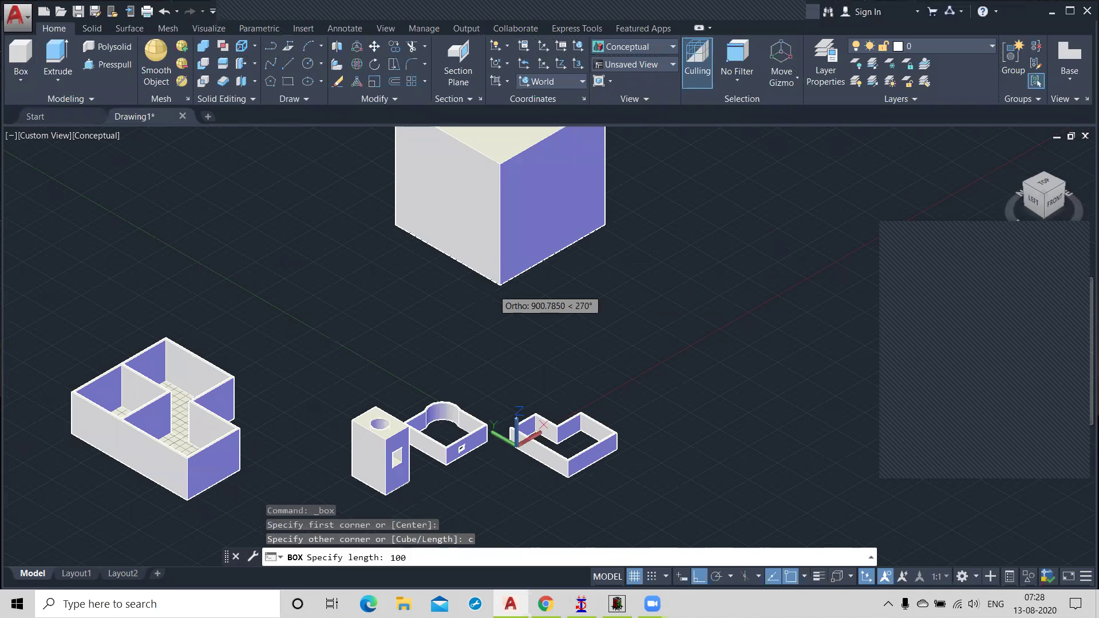
key("Return")
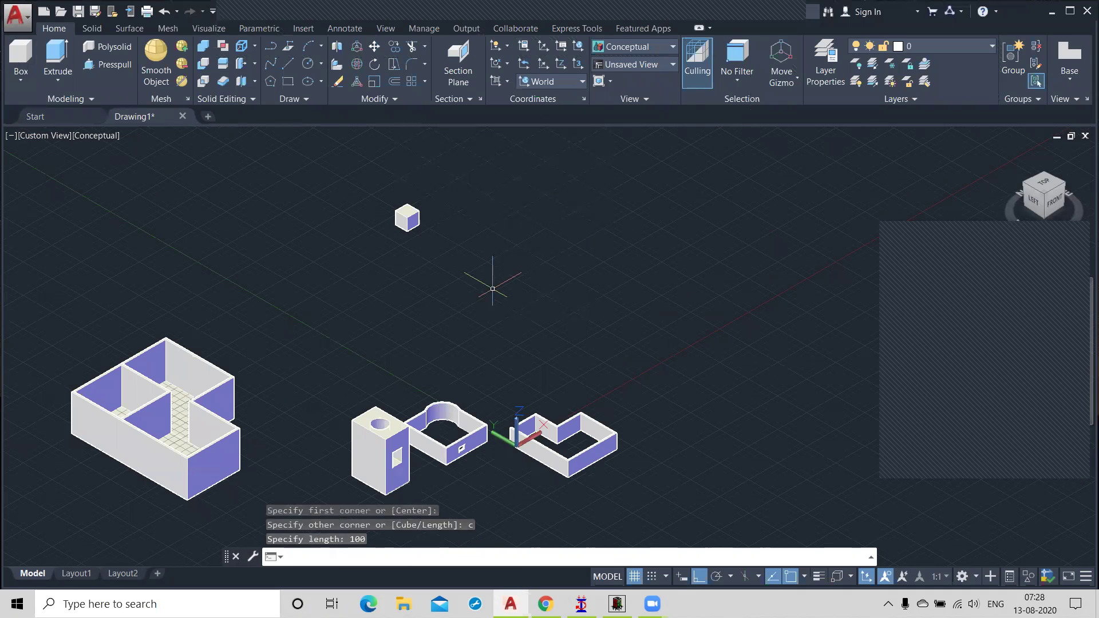
scroll(405, 215, "up", 3)
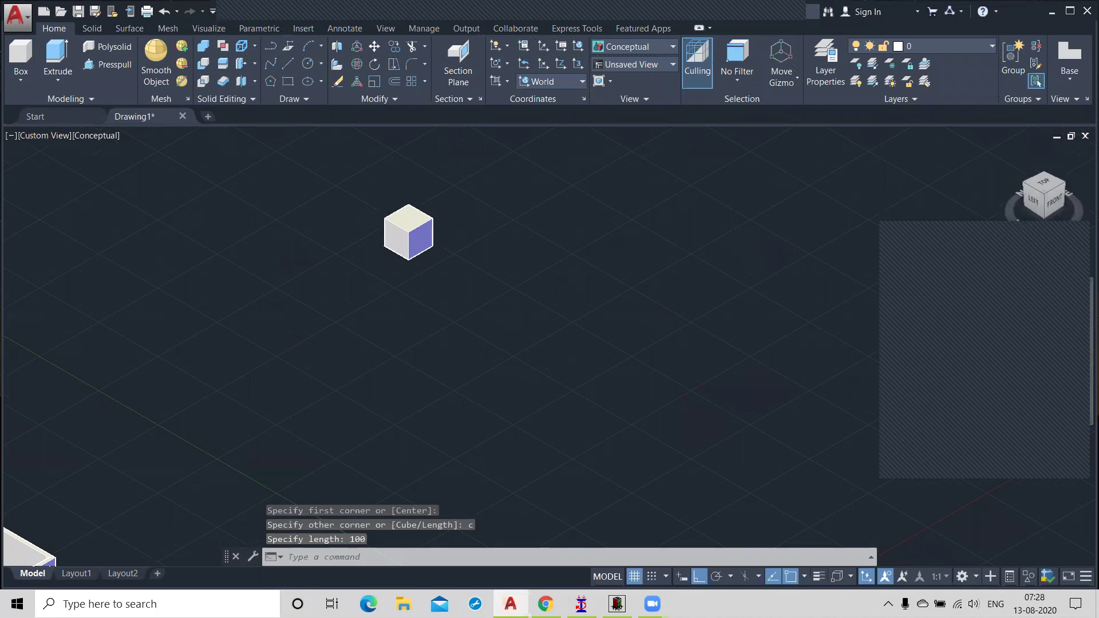
scroll(378, 290, "up", 5)
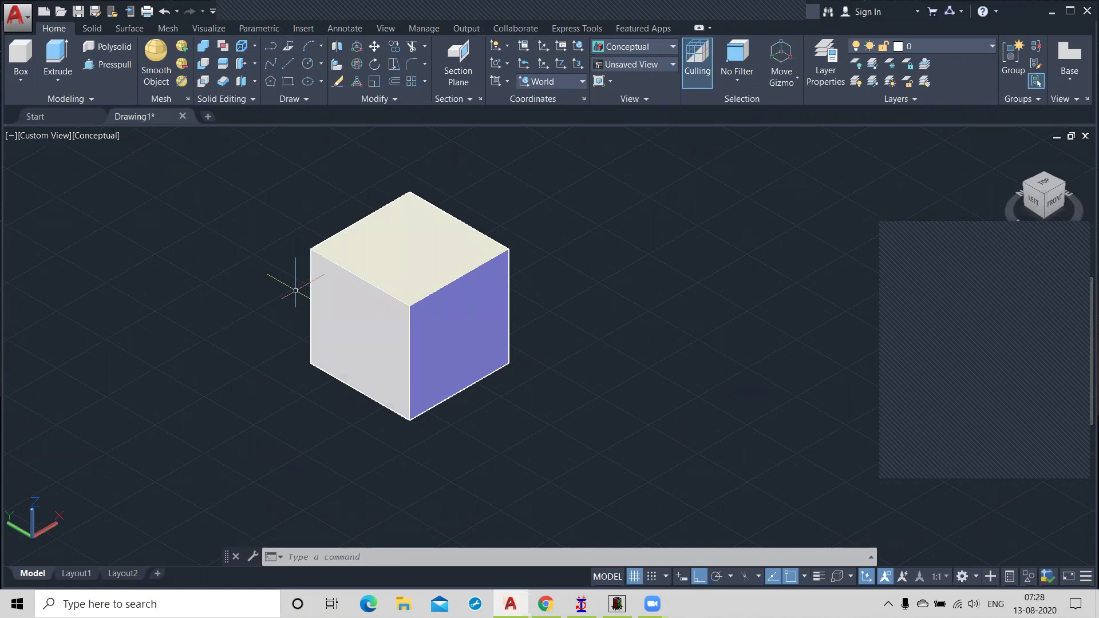
Shell the 100-unit cube with an offset distance of 10, keeping all its faces
left_click(253, 83)
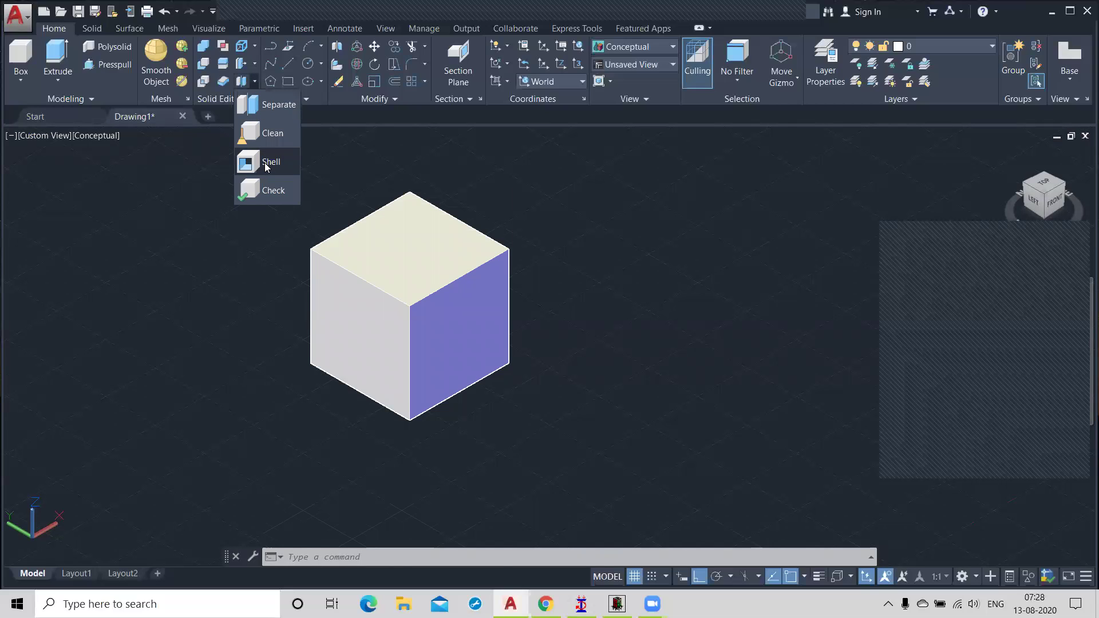
left_click(266, 164)
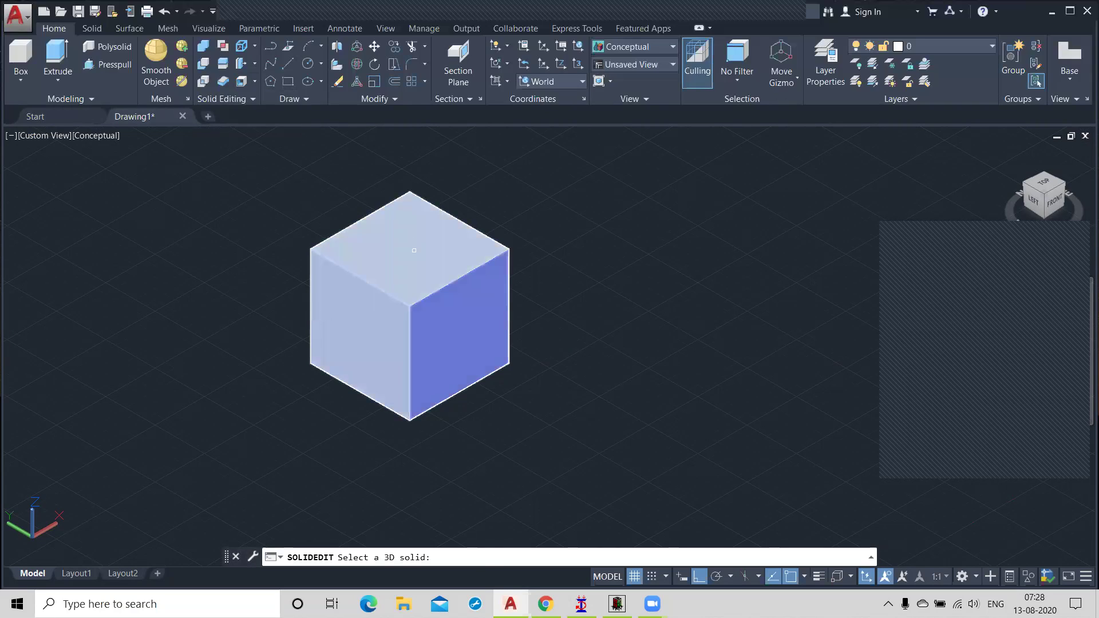
left_click(414, 251)
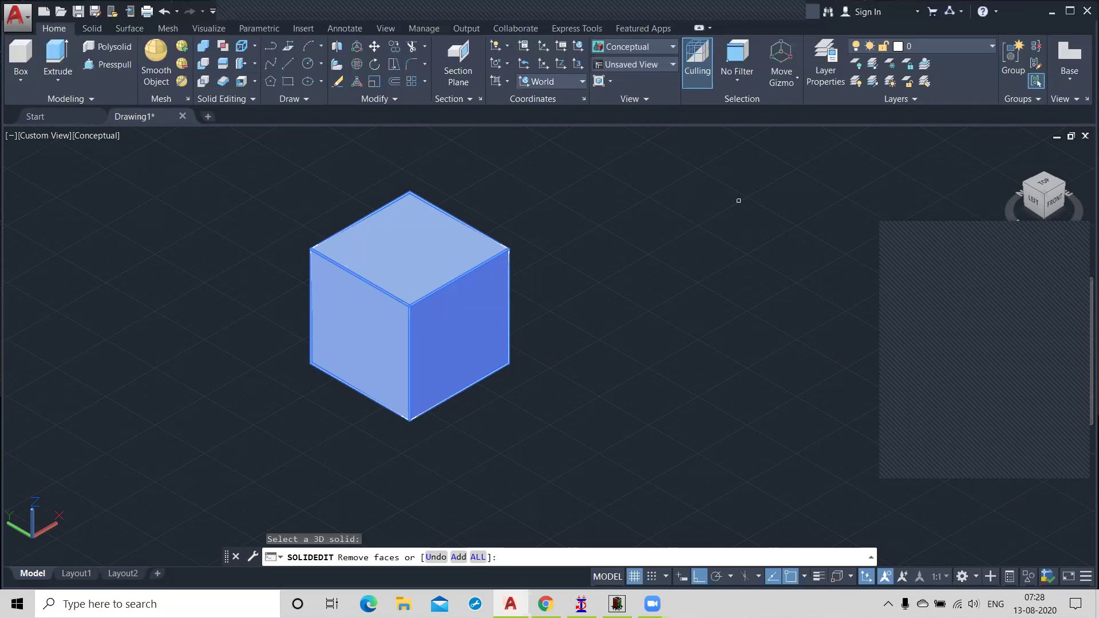
key("Return")
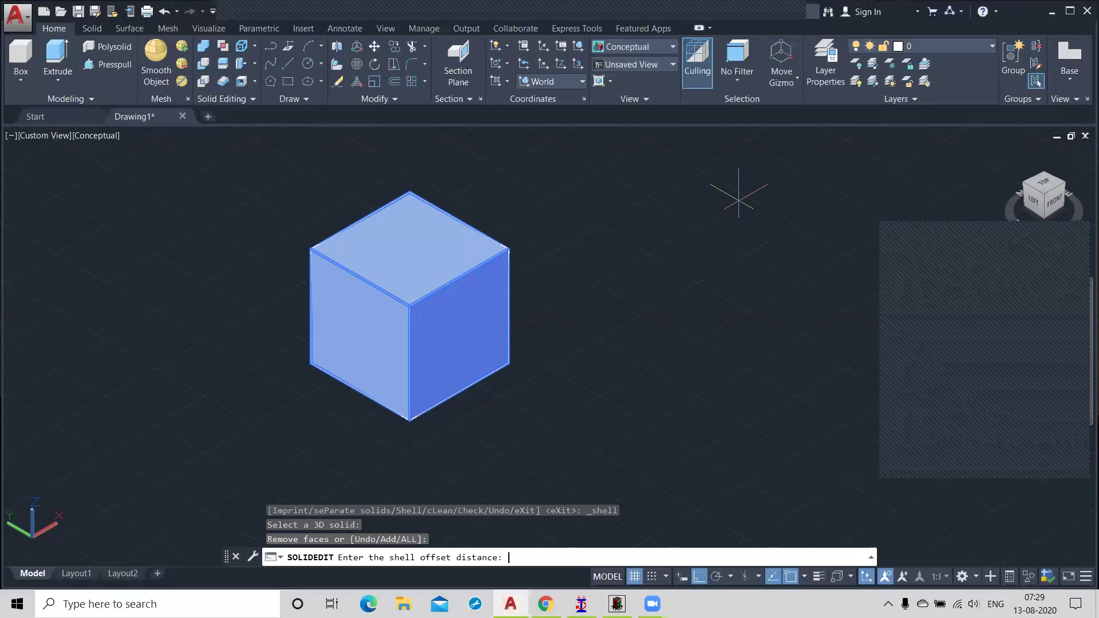
type("10")
key("Return")
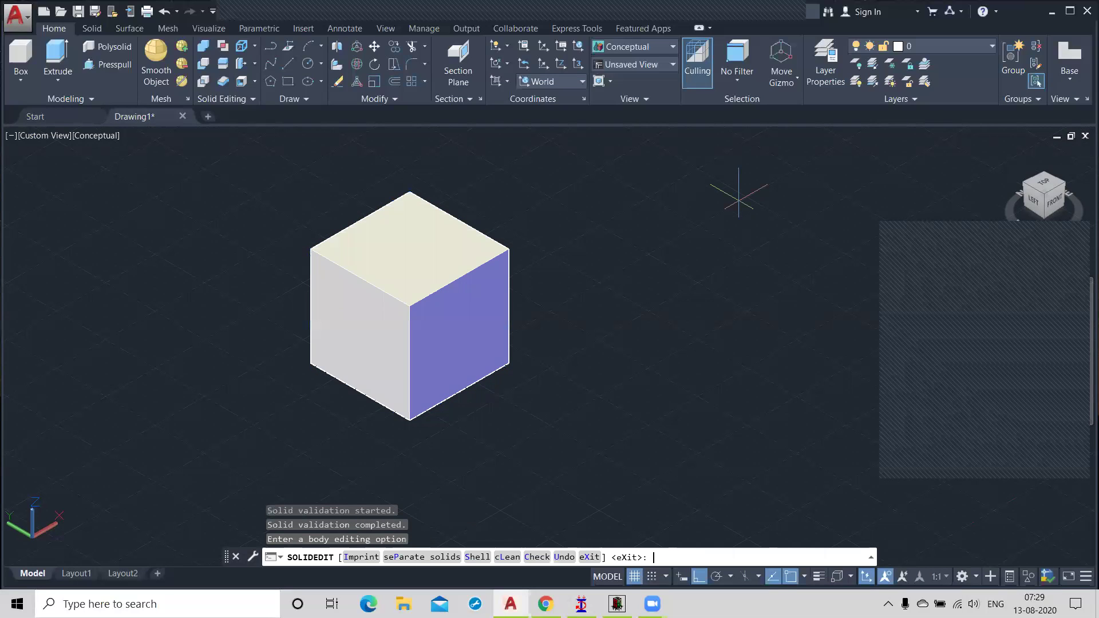
key("Return")
key("Return")
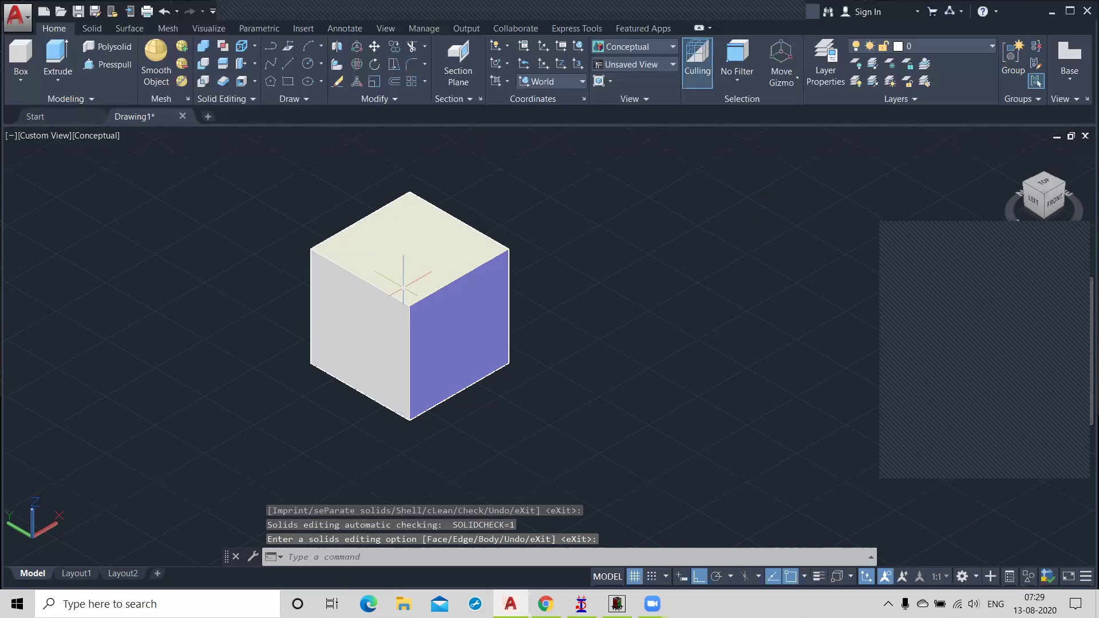
Examine the shelled cube's interior in the 2D Wireframe visual style and switch back to Conceptual
left_click(404, 275)
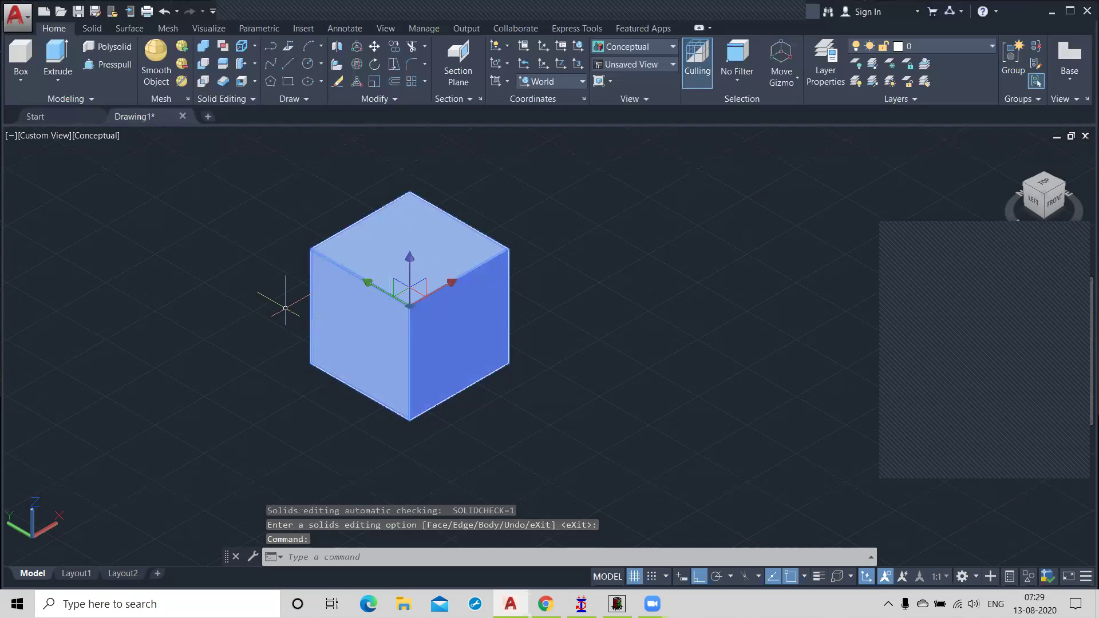
key("Escape")
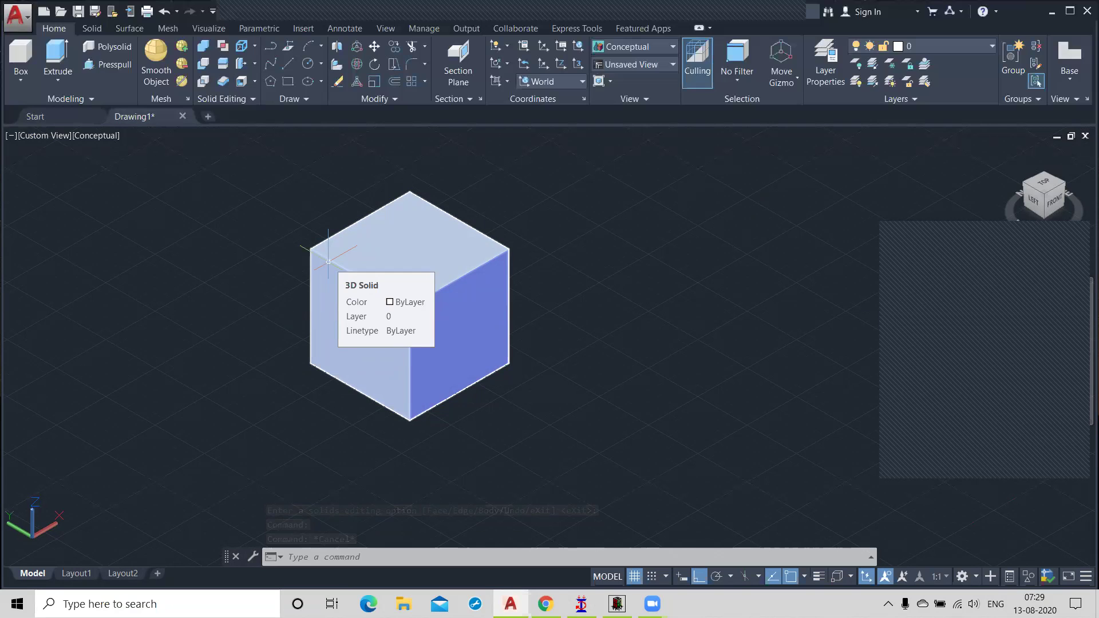
left_click(102, 138)
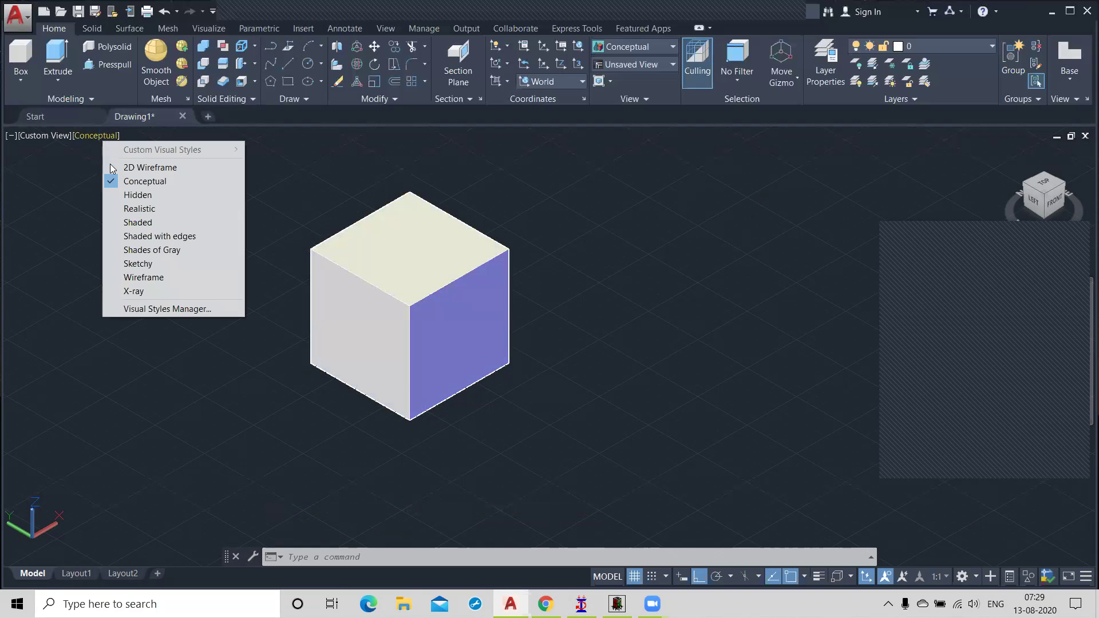
left_click(128, 167)
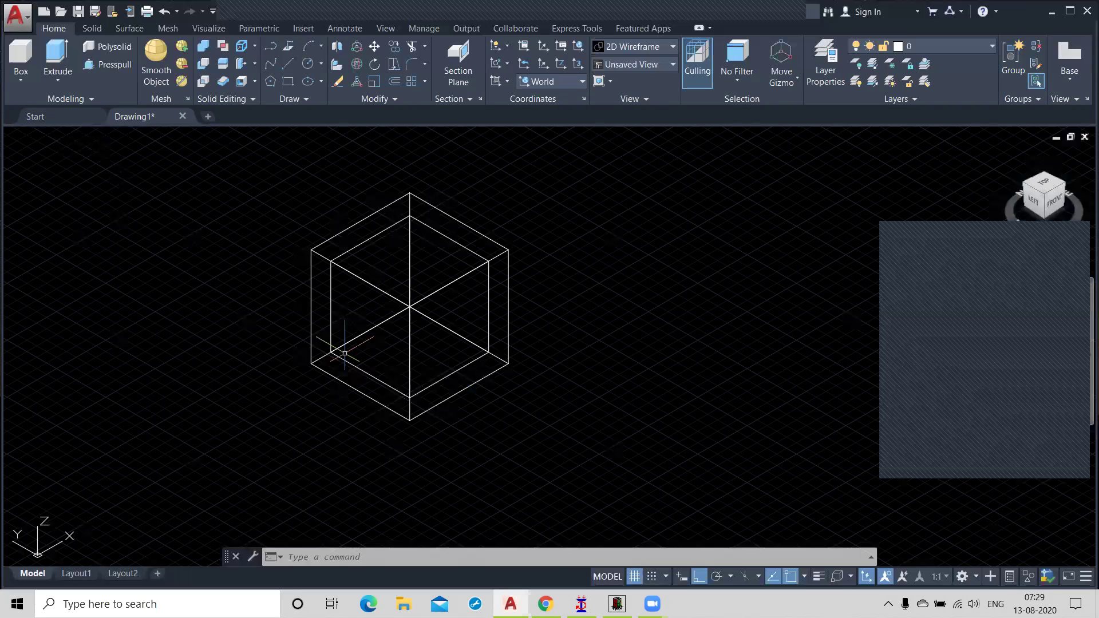
left_click(96, 135)
left_click(123, 186)
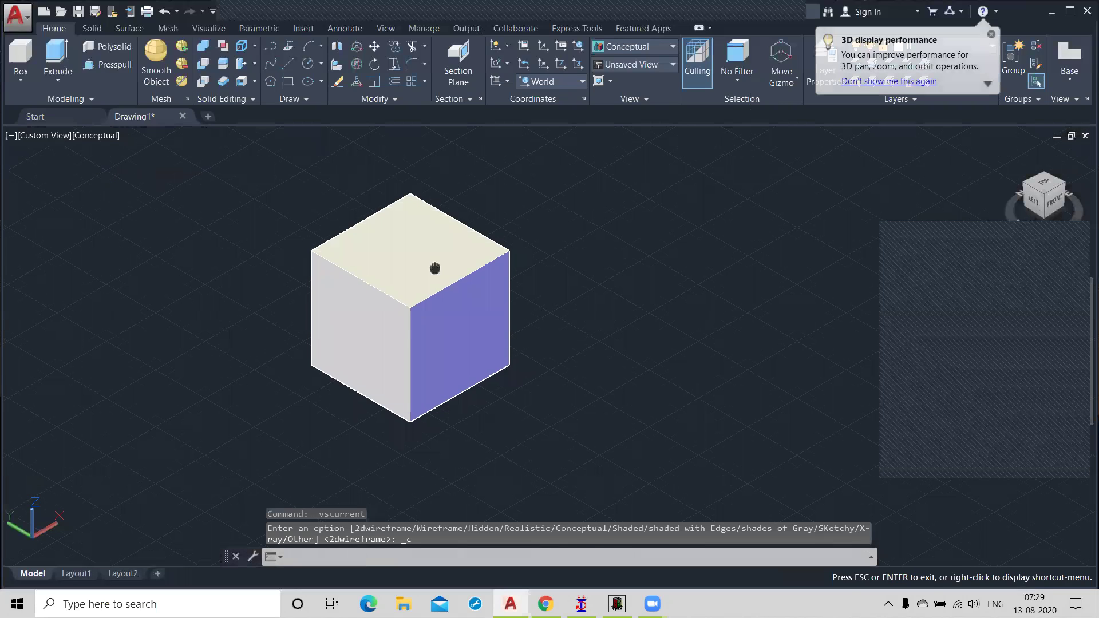
Presspull the shelled cube's top face downward past the wall thickness to open up the hollow interior
middle_click_drag(437, 265, 485, 279)
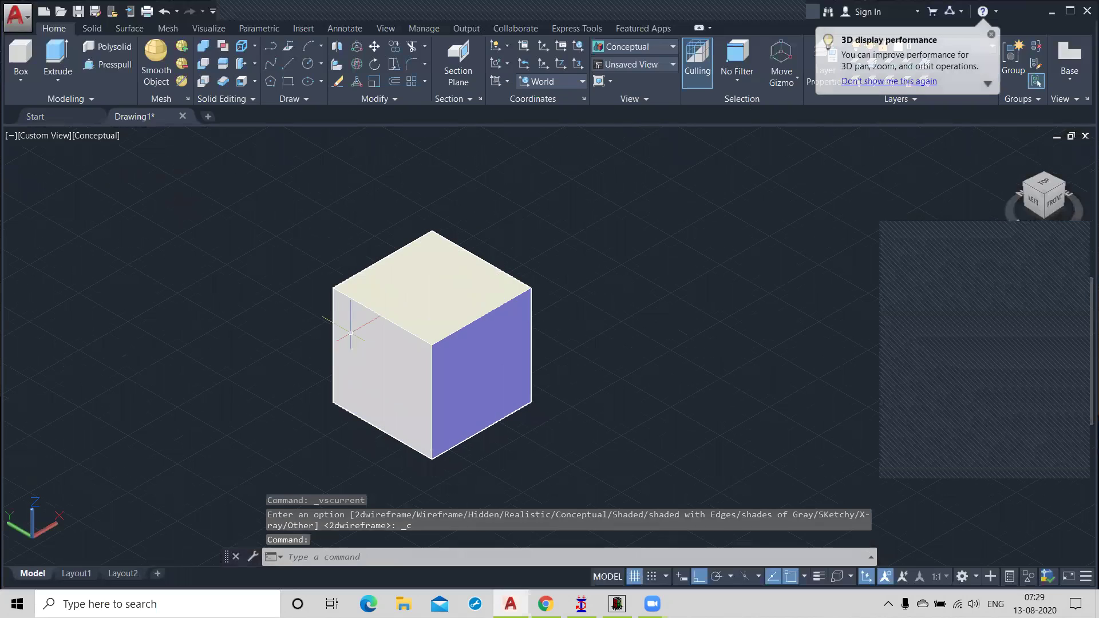
left_click(116, 67)
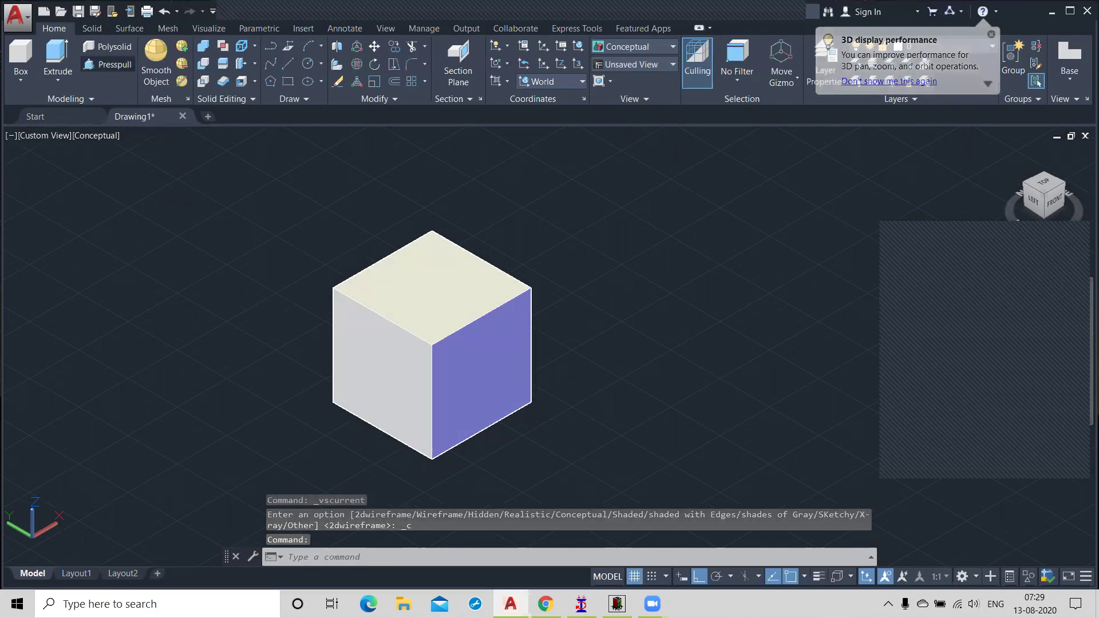
left_click(431, 269)
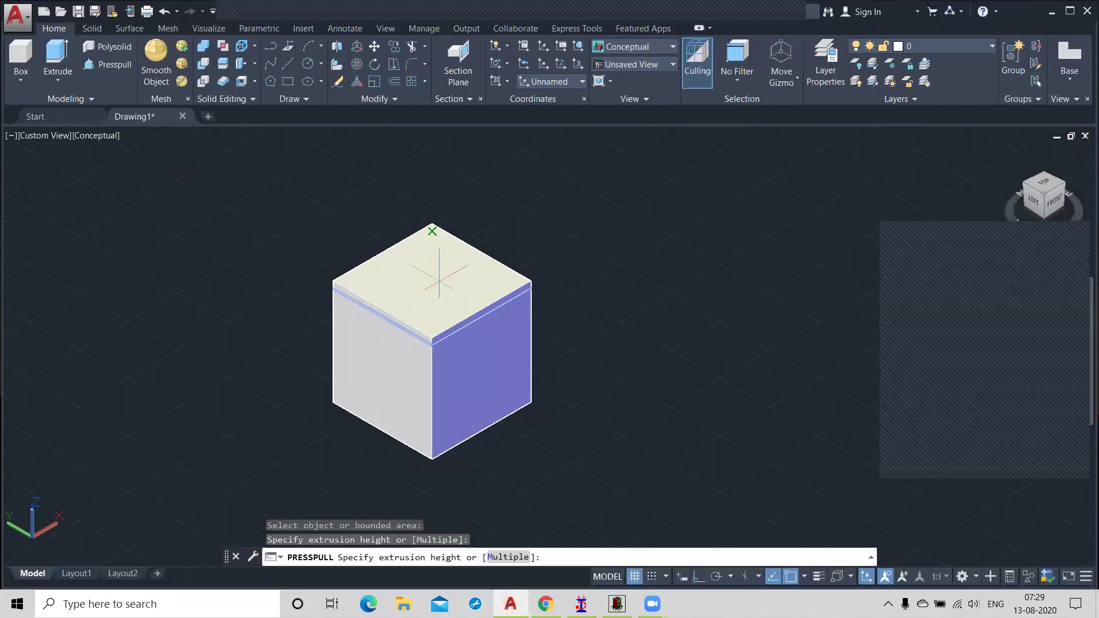
left_click(567, 311)
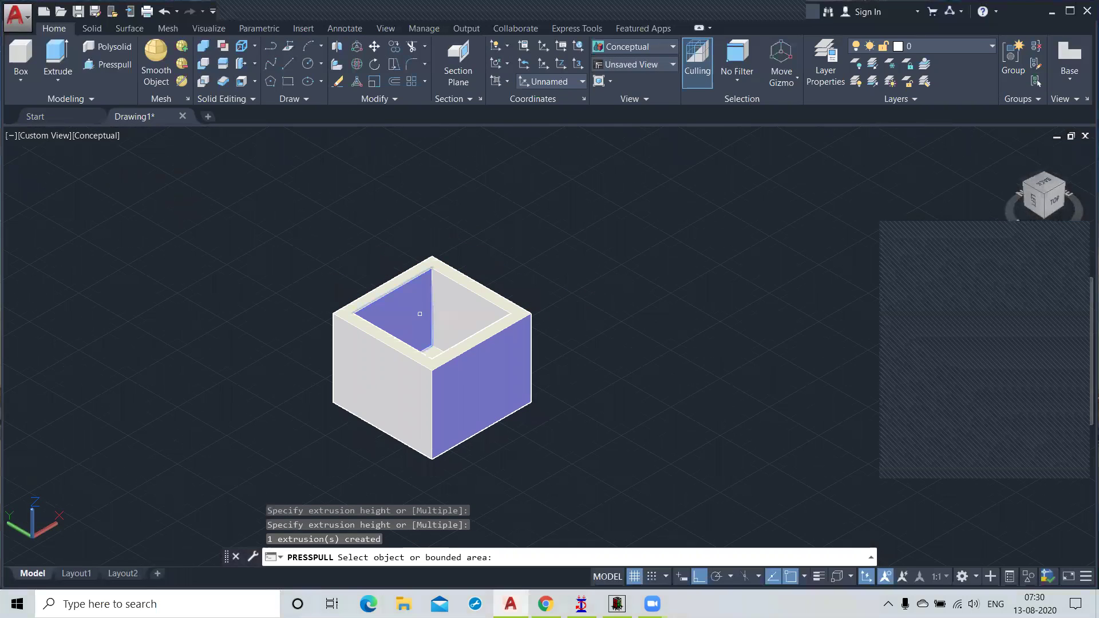
key("Return")
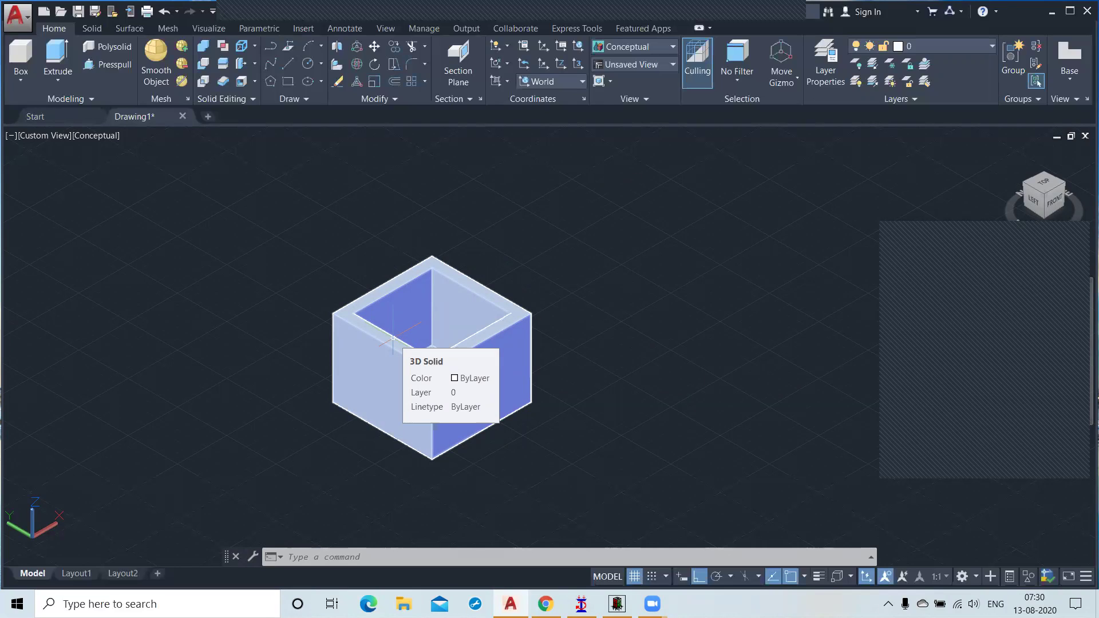
Create a second cube with a side length of 150 in the empty space beside the open box
middle_click_drag(554, 412, 367, 438)
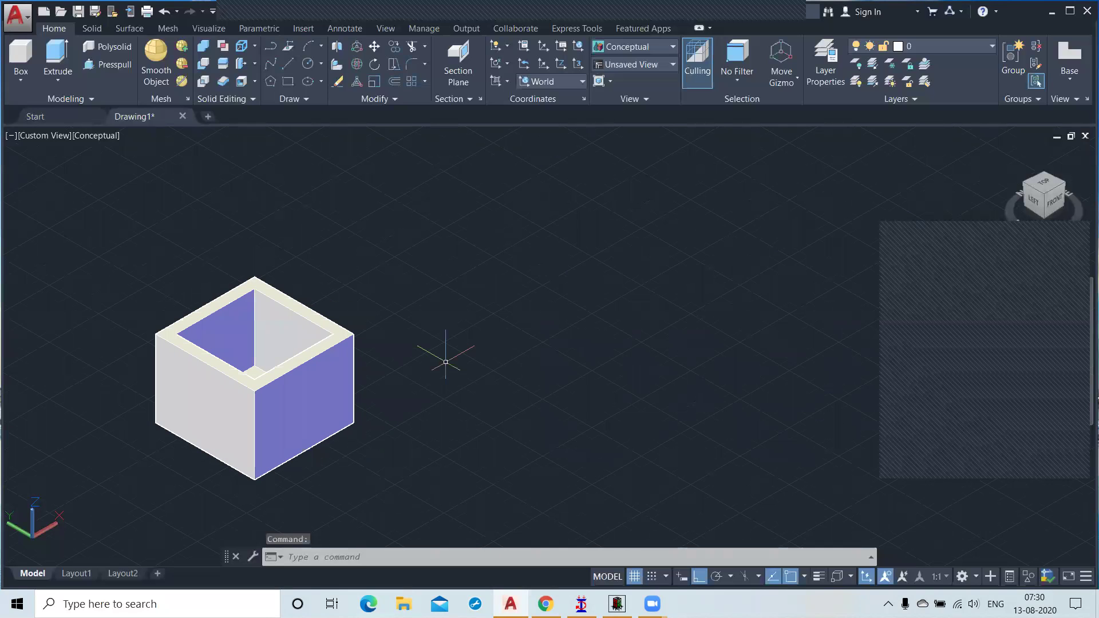
left_click(21, 78)
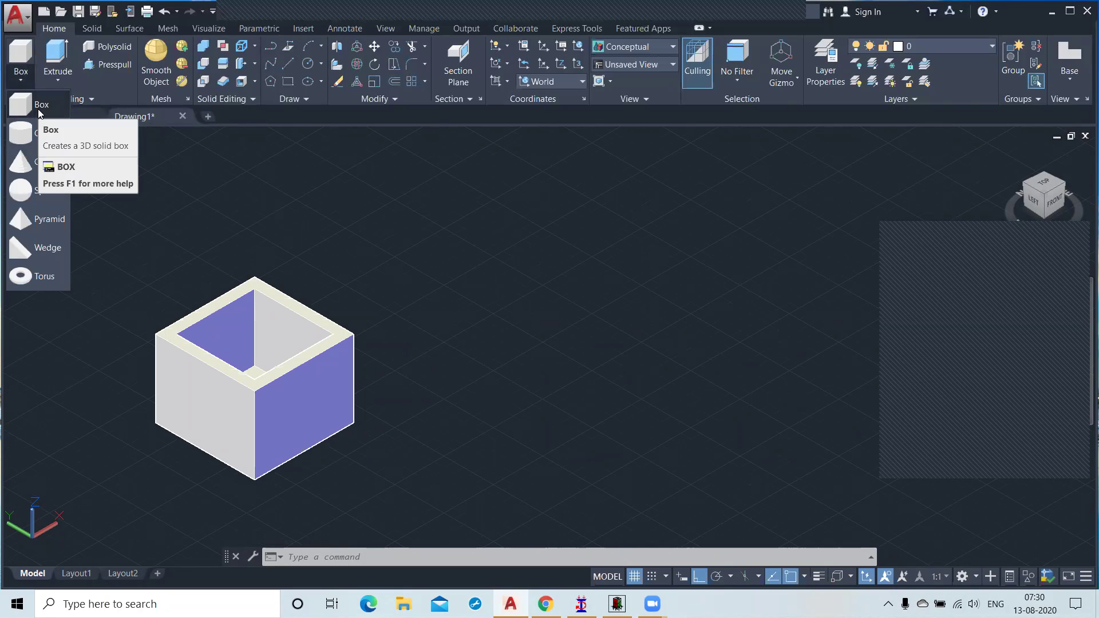
left_click(32, 105)
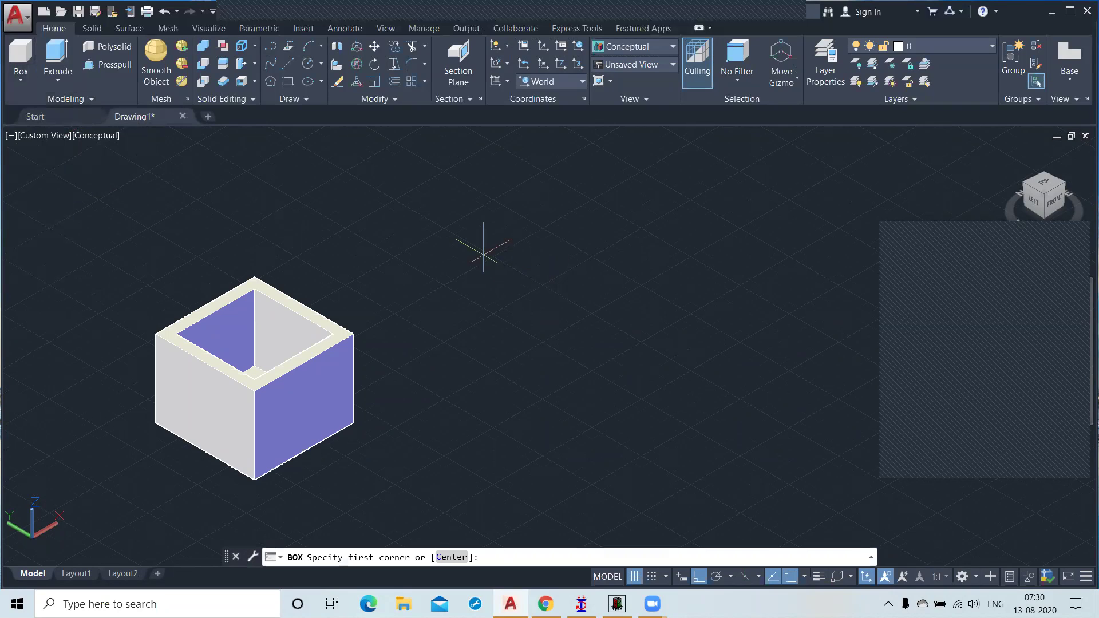
left_click(481, 258)
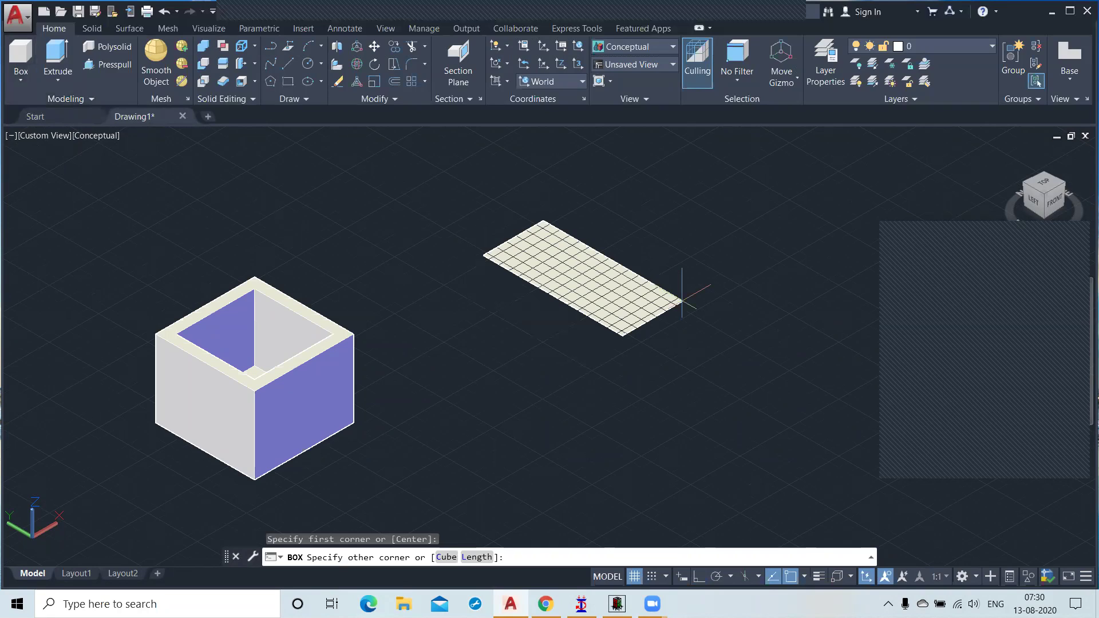
type("c")
key("Return")
key("F8")
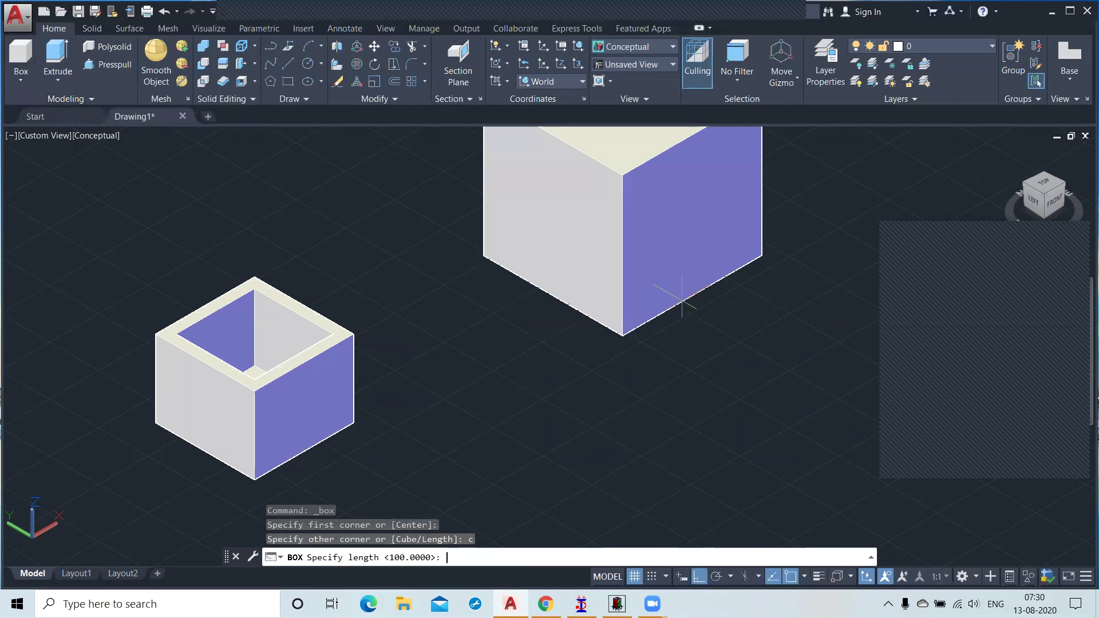
type("150")
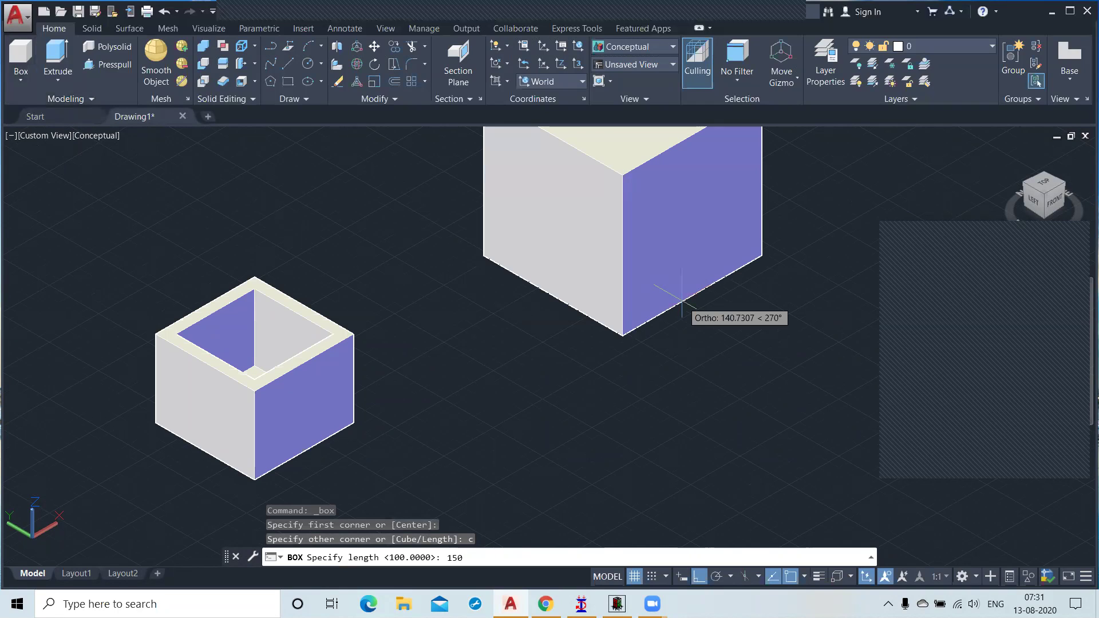
key("Return")
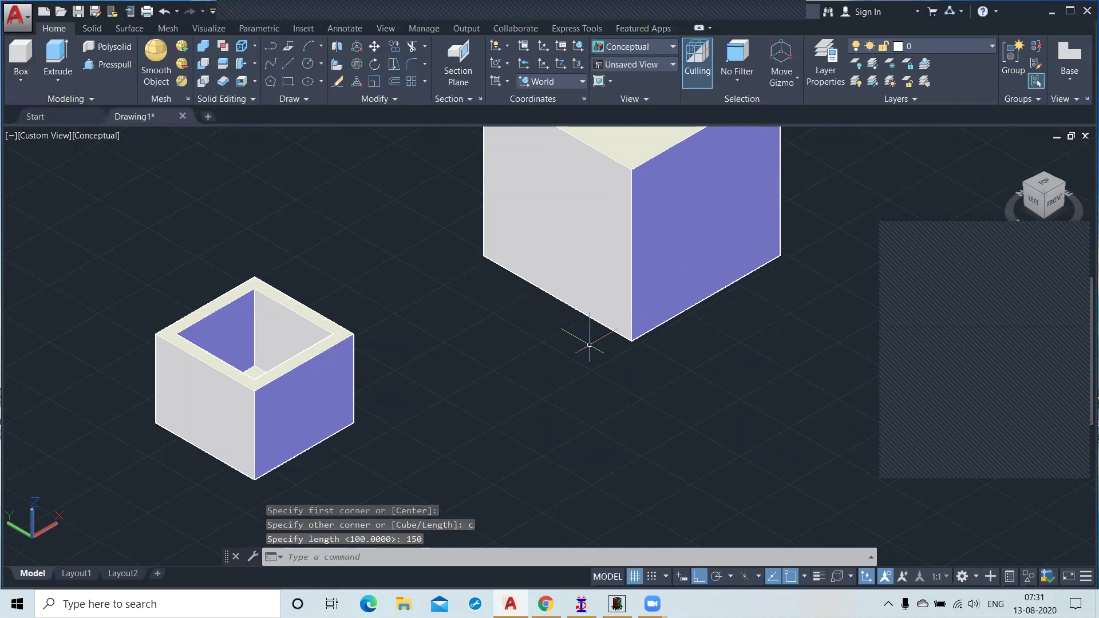
Shell the 150-unit cube with an offset distance of 10, keeping all its faces
scroll(589, 345, "down", 2)
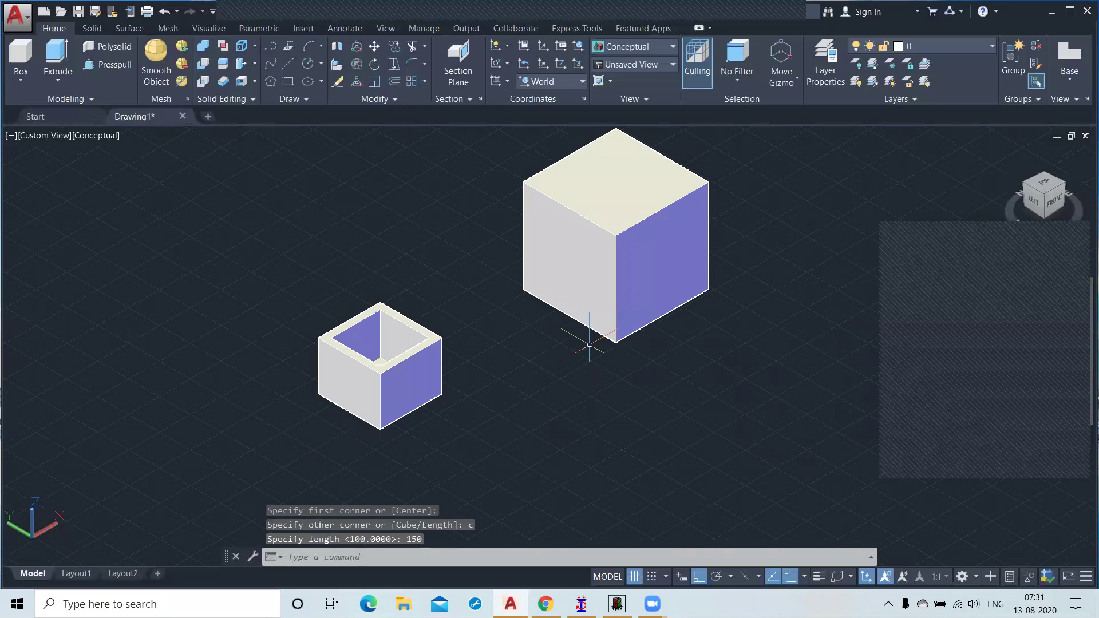
middle_click_drag(590, 345, 416, 427)
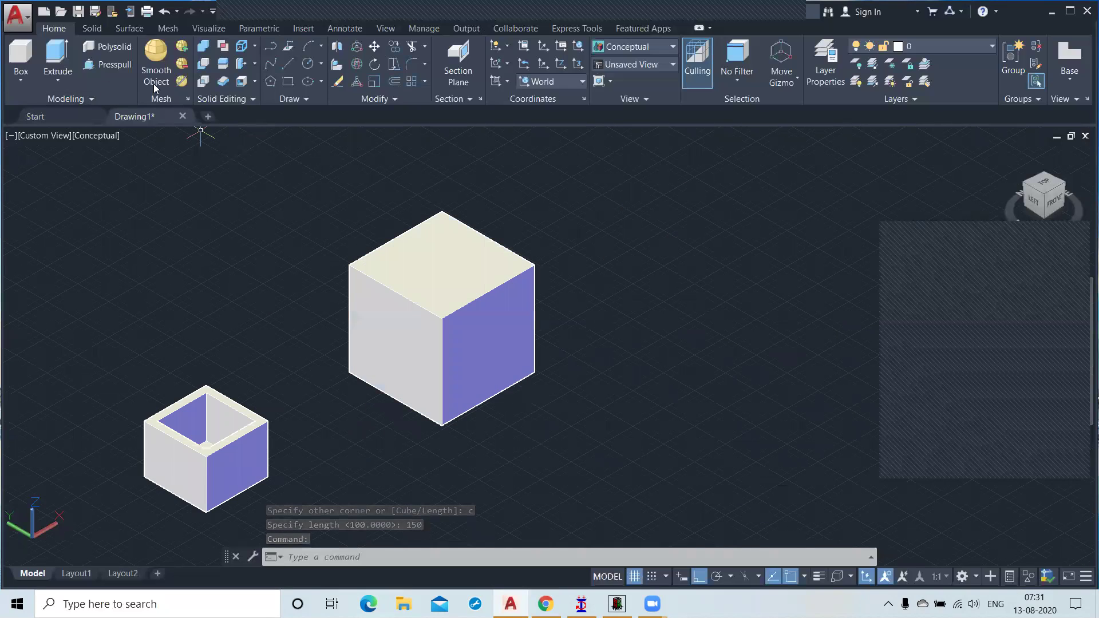
left_click(239, 84)
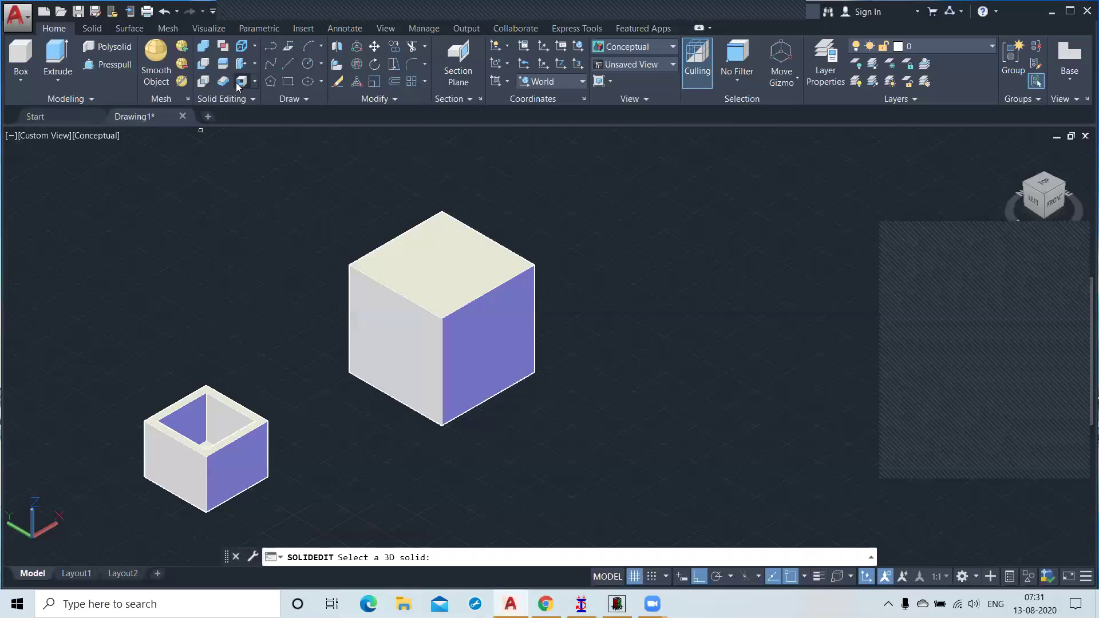
left_click(424, 342)
key("Return")
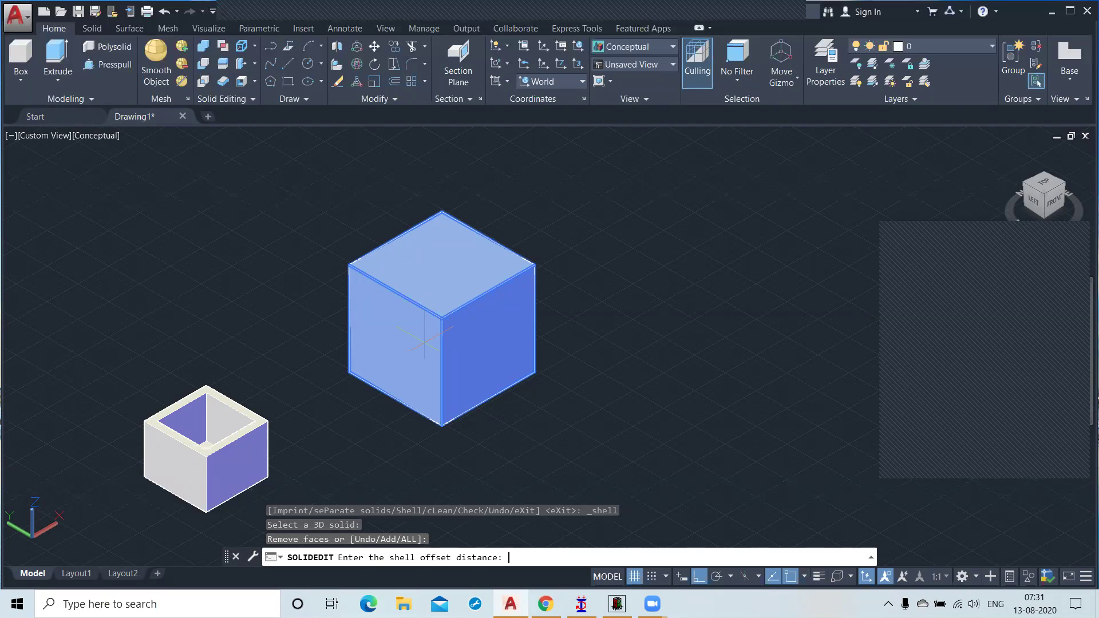
type("10")
key("Return")
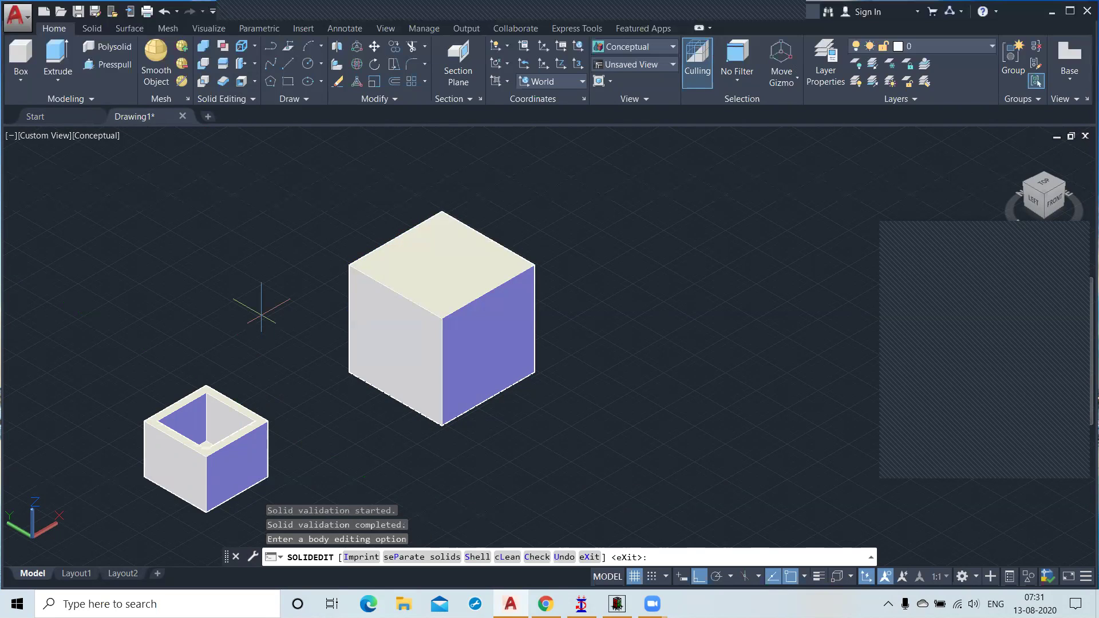
key("Return")
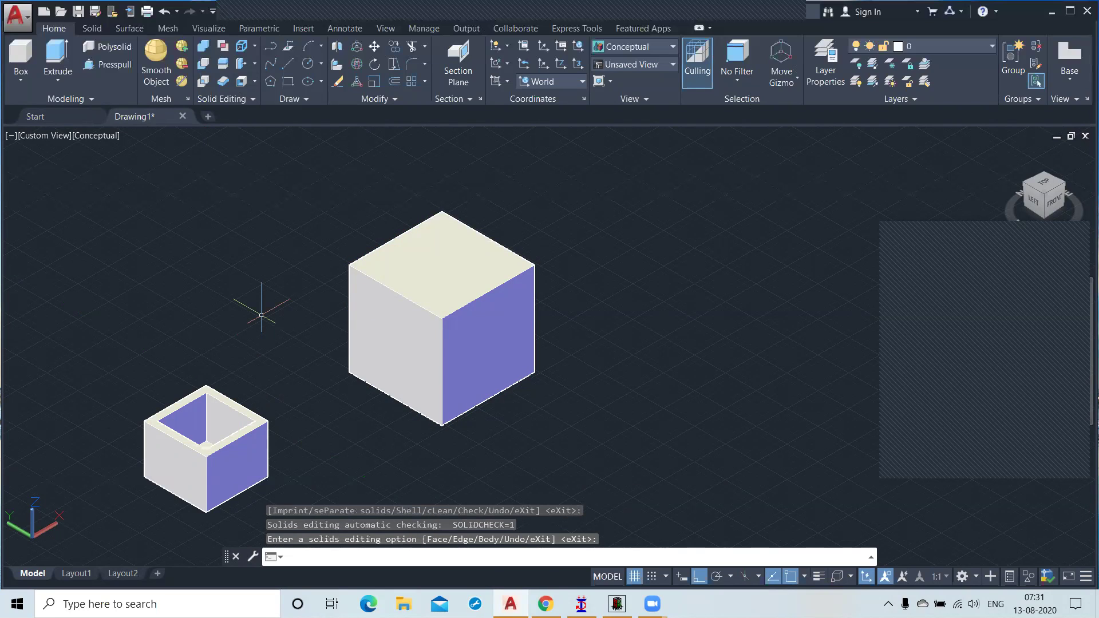
key("Return")
Presspull the shelled 150-unit cube's top face downward past the wall thickness to open its hollow interior
scroll(508, 330, "up", 2)
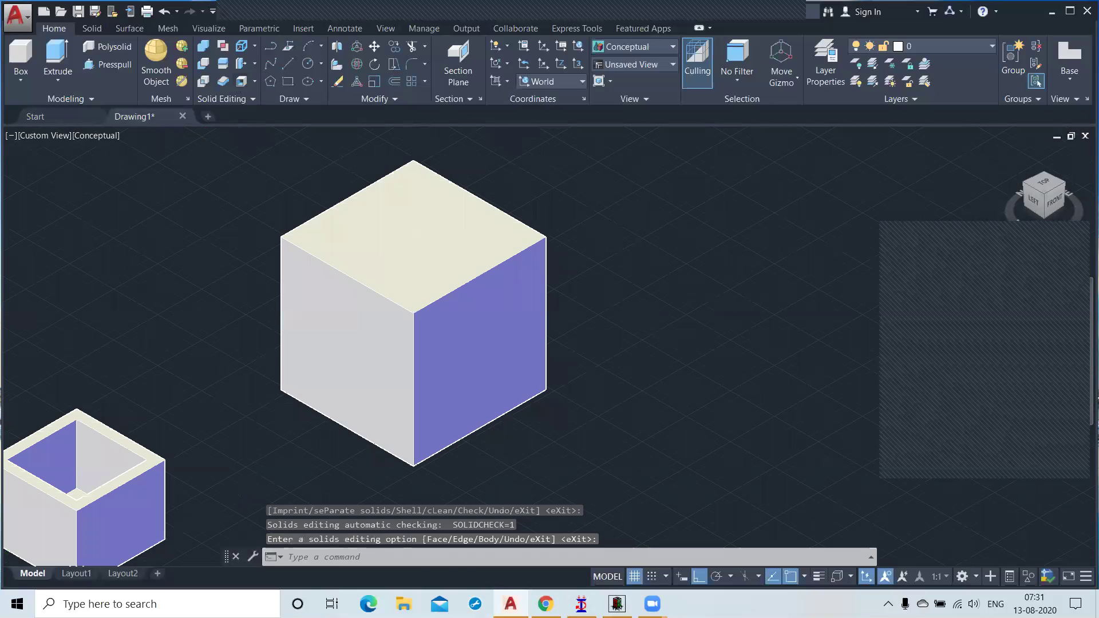
key("Return")
scroll(268, 271, "up", 2)
scroll(446, 348, "down", 2)
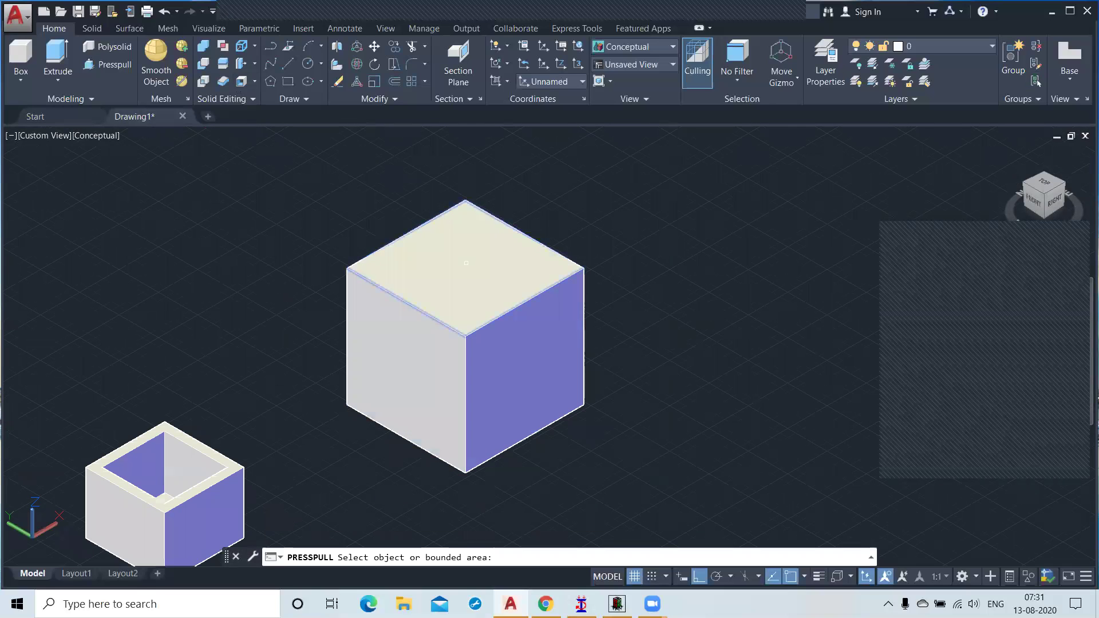
left_click(544, 254)
left_click(424, 295)
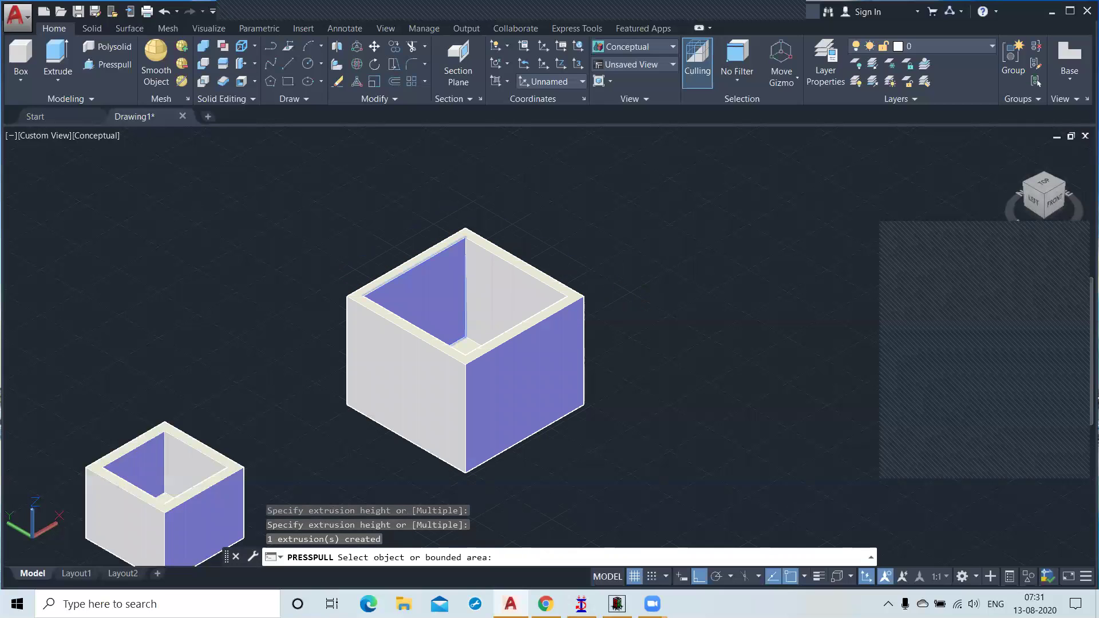
key("Return")
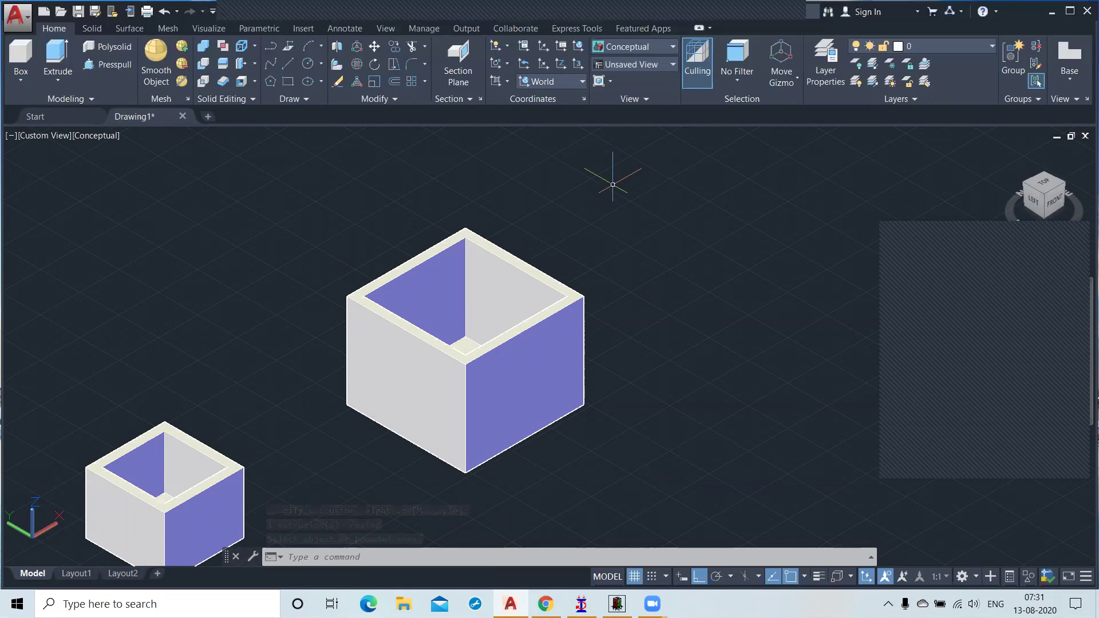
Undo the Presspull and the closed shell on the 150-unit cube, going back to the solid cube
key("ctrl+z")
key("ctrl+z")
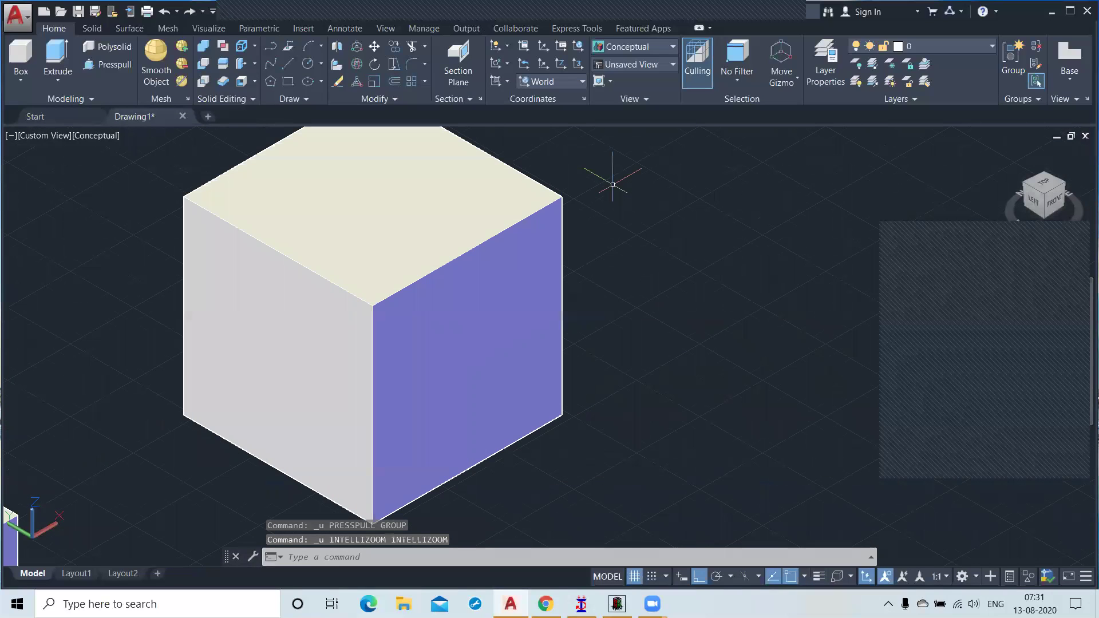
key("ctrl+z")
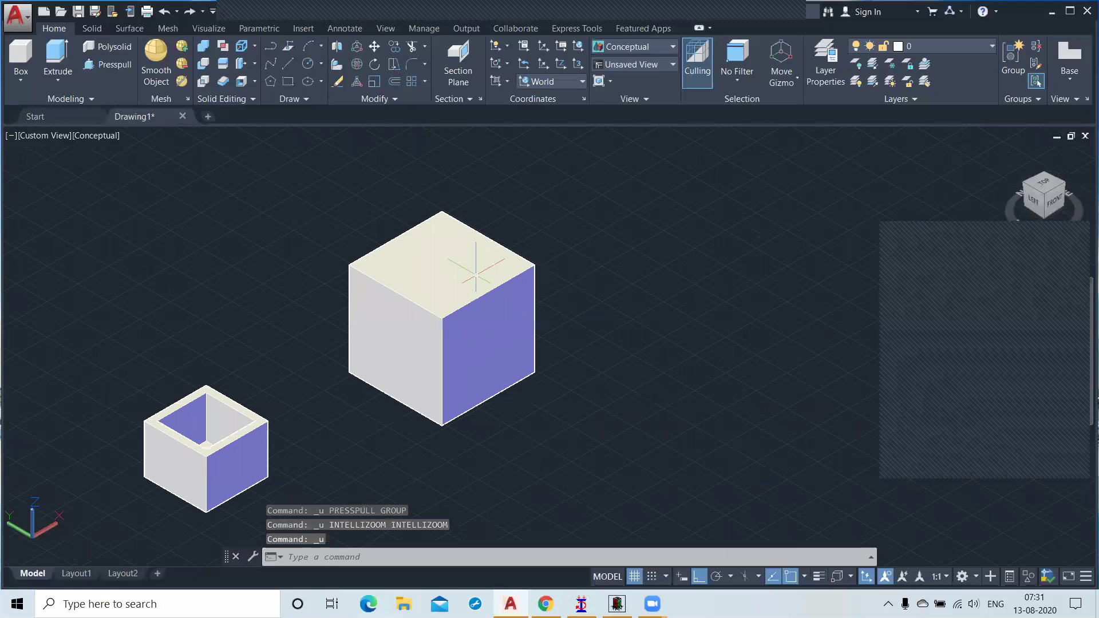
left_click(91, 139)
left_click(119, 169)
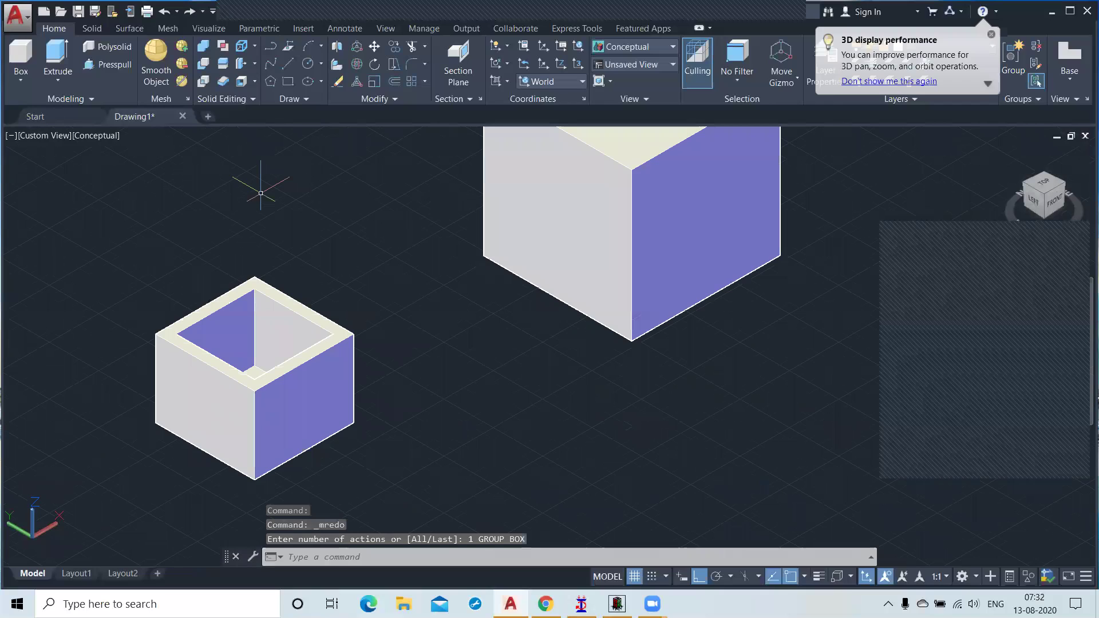
Shell the 150-unit cube with an offset distance of 10, removing its top face from the shell
middle_click_drag(396, 238, 256, 325)
key("Escape")
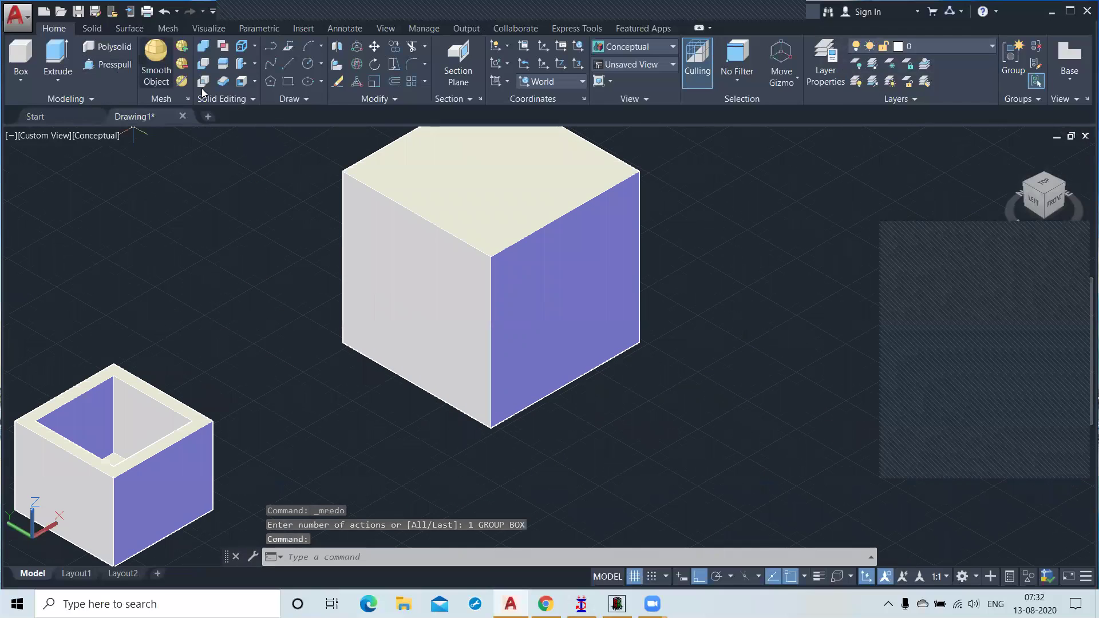
left_click(241, 84)
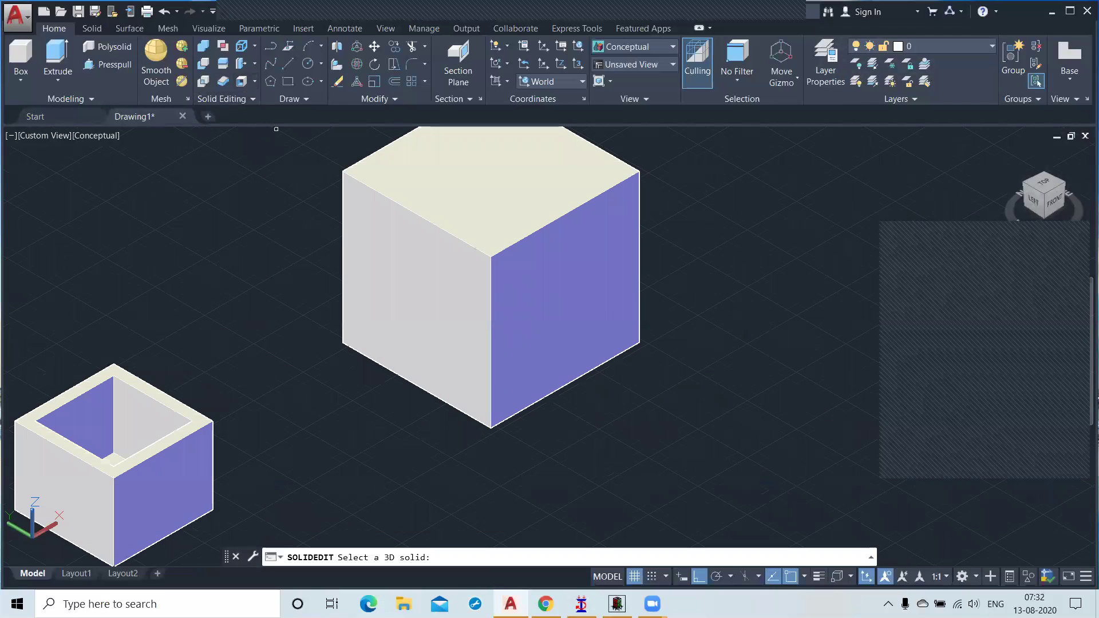
left_click(378, 237)
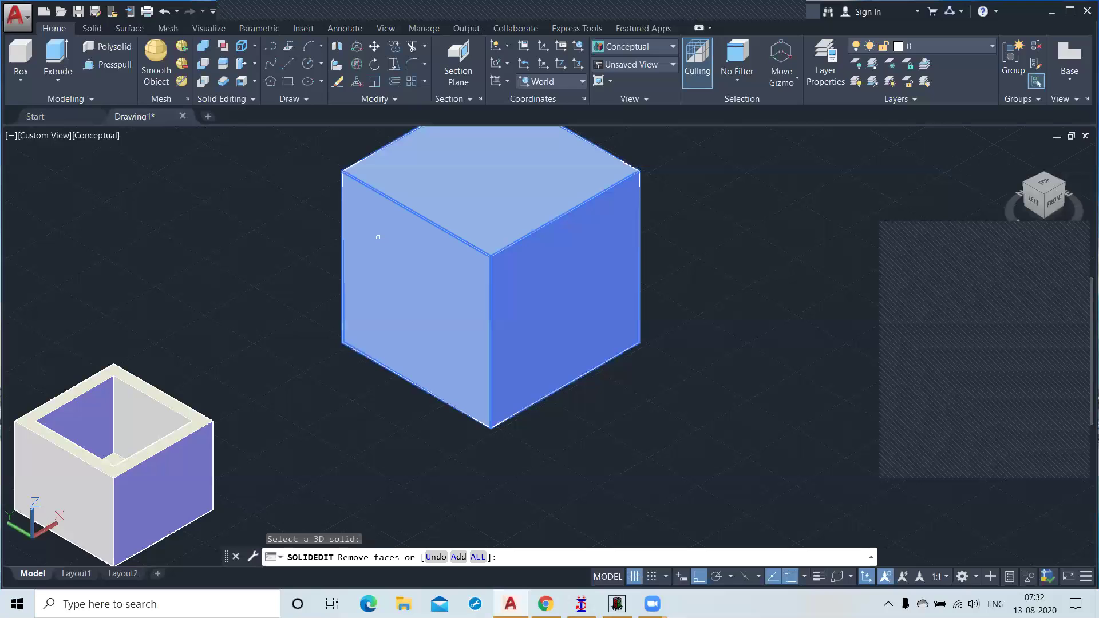
middle_click_drag(363, 475, 337, 517)
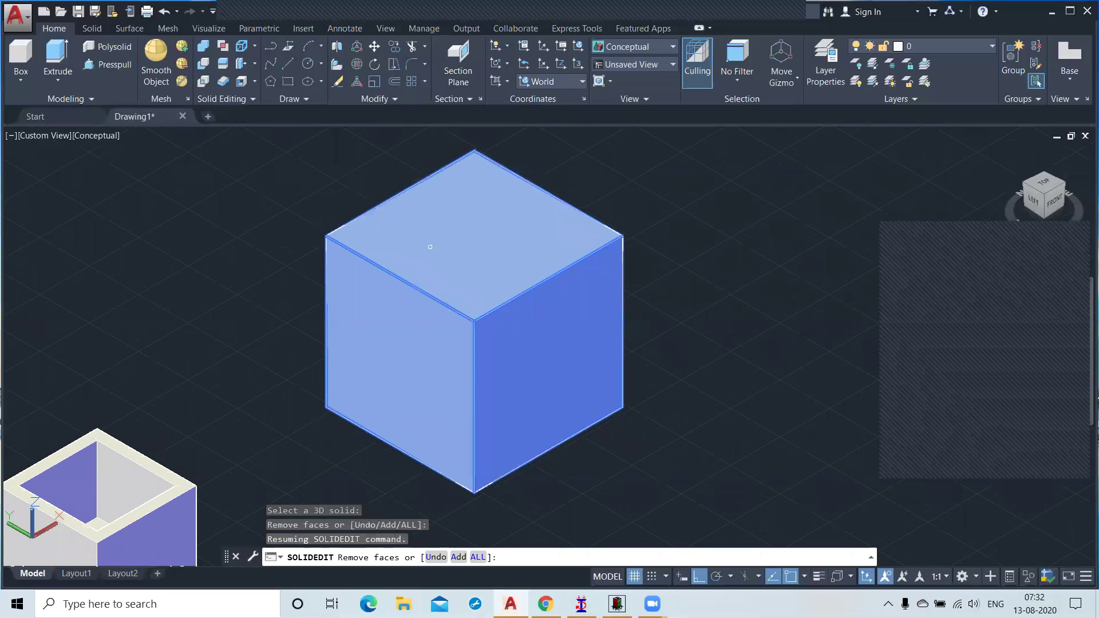
left_click(430, 247)
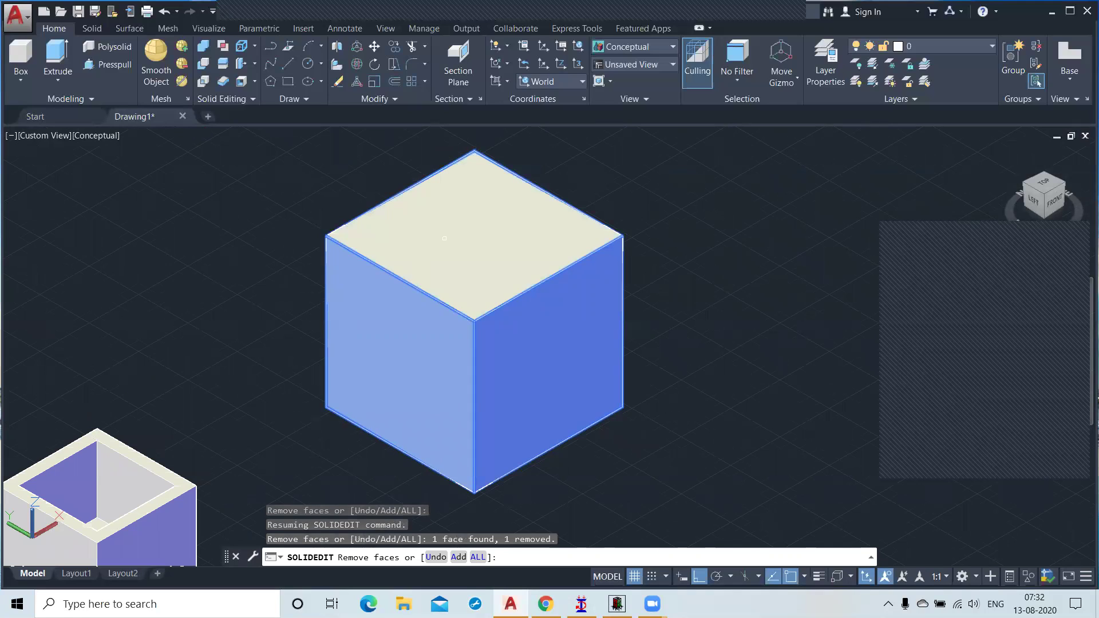
key("Return")
type("10")
key("Return")
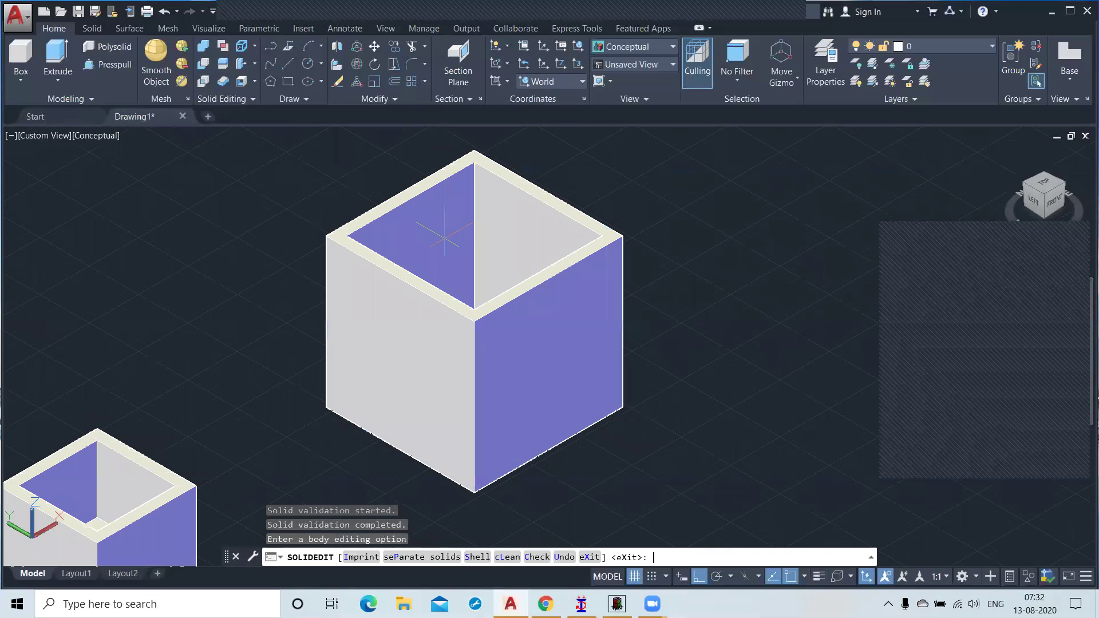
key("Return")
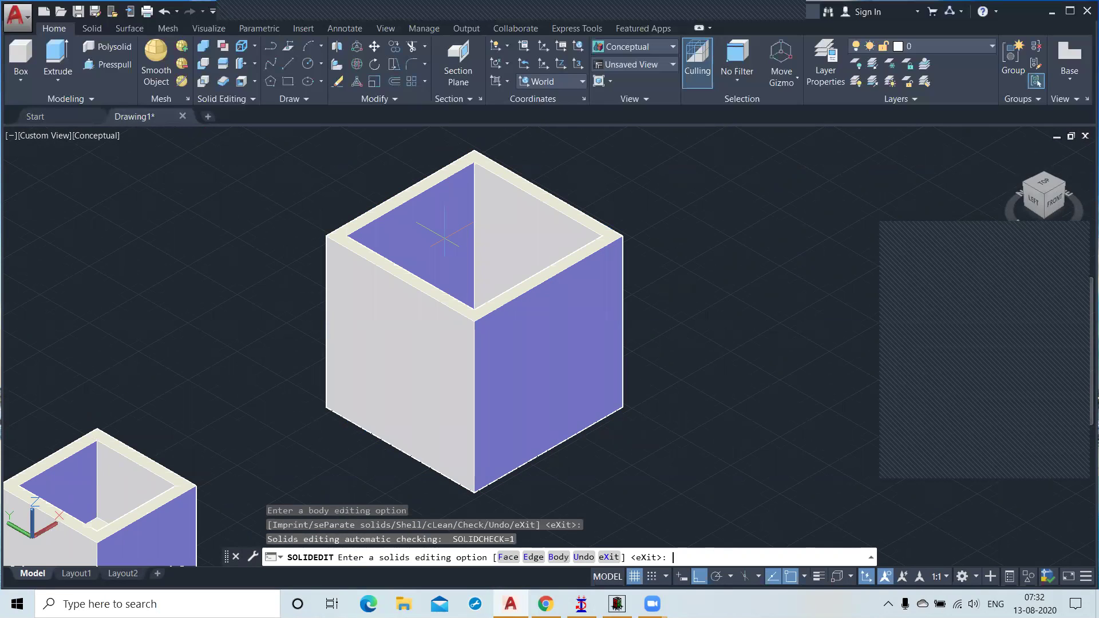
key("Return")
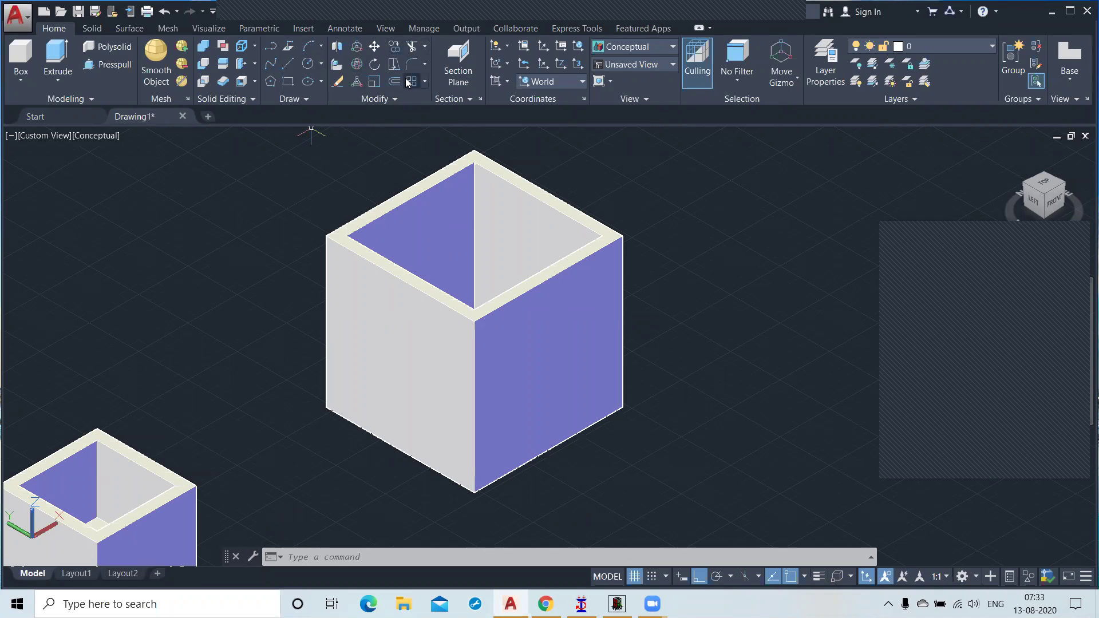
Move the large open box along the X axis with the move gizmo, away from the small box and back toward it
scroll(371, 134, "down", 2)
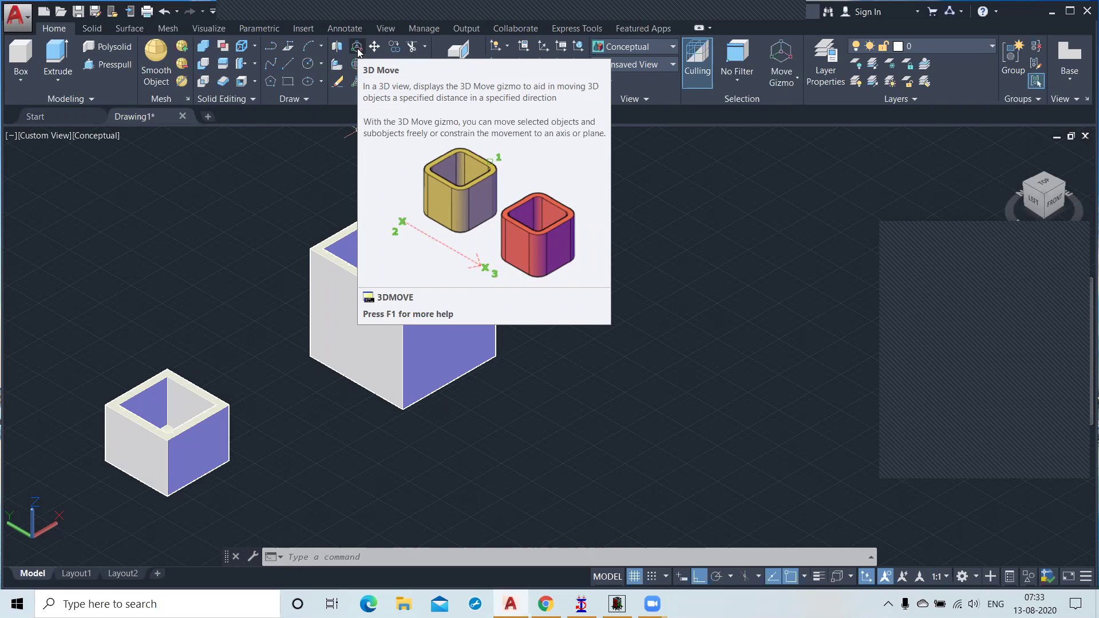
left_click(367, 315)
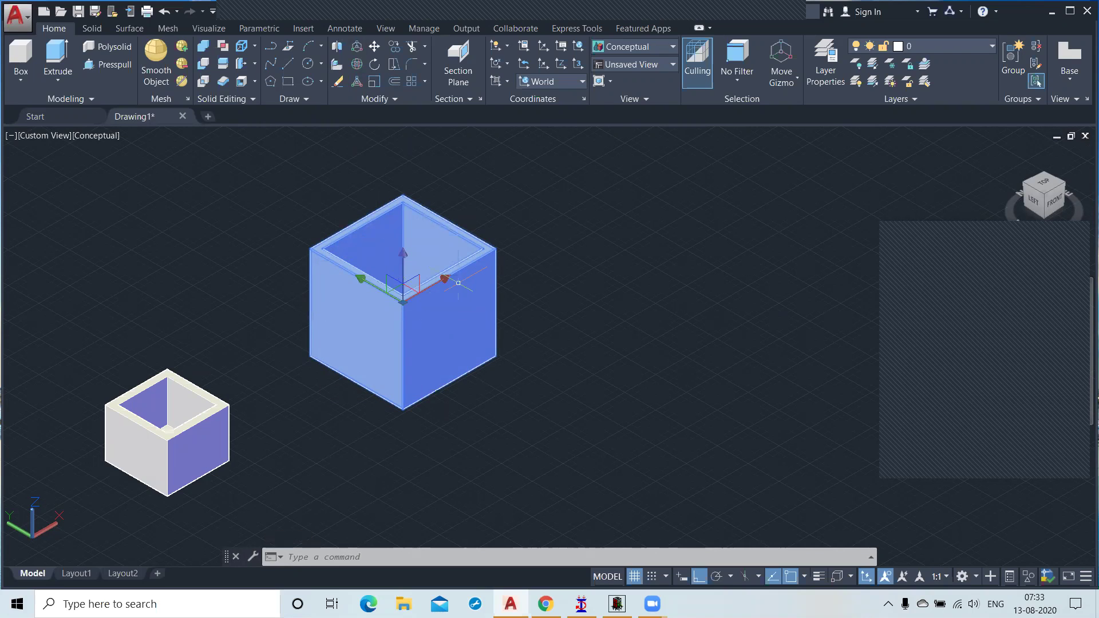
left_click(431, 288)
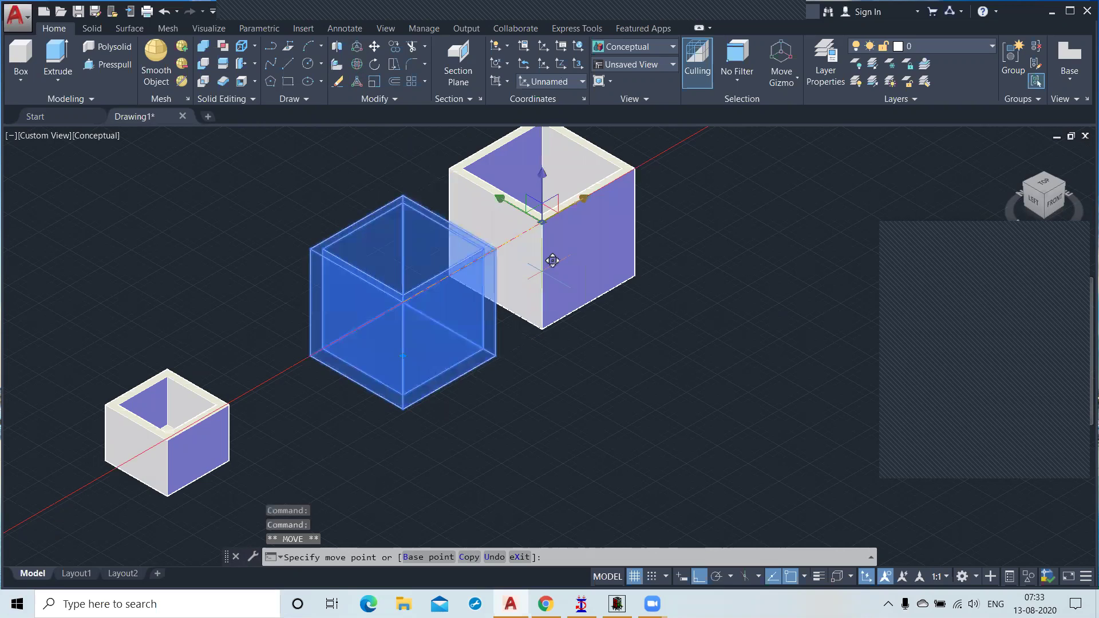
left_click(552, 261)
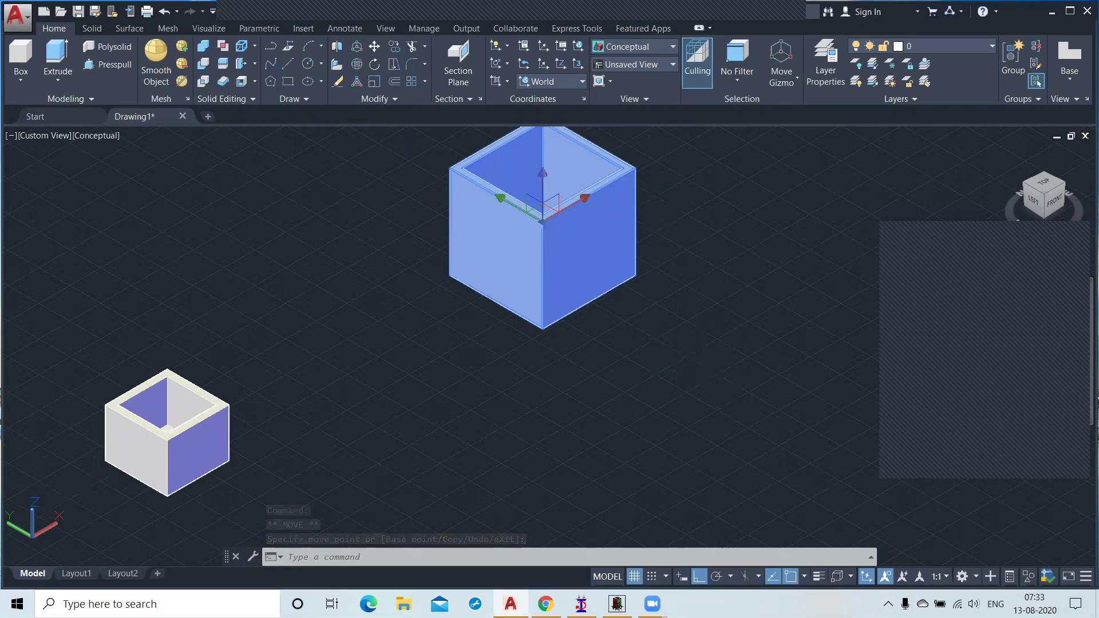
middle_click_drag(656, 360, 645, 384)
key("Escape")
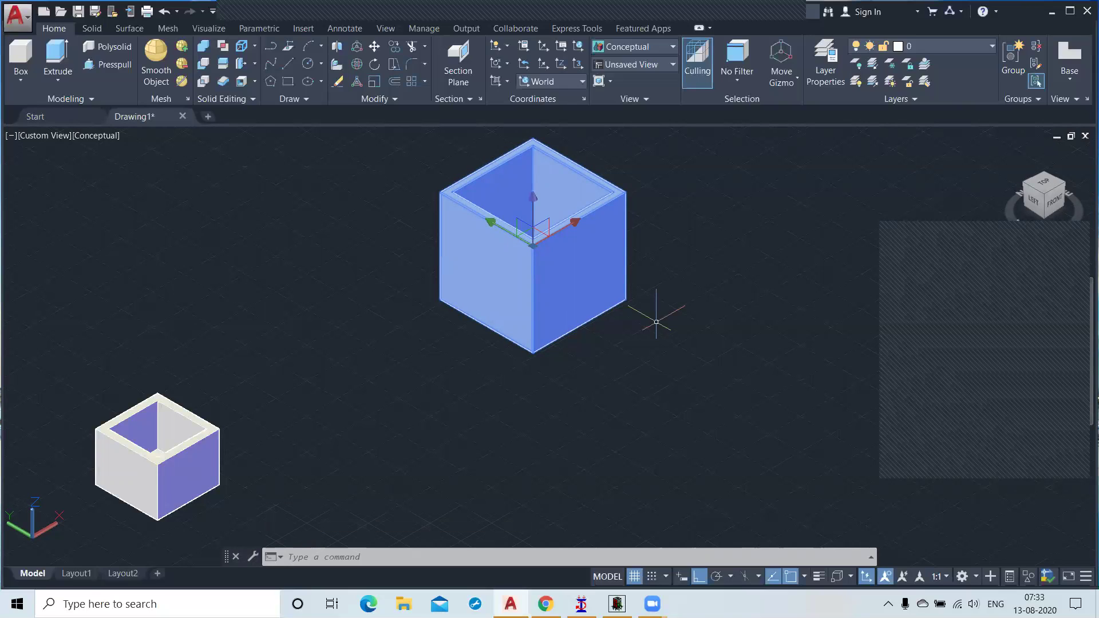
left_click(563, 226)
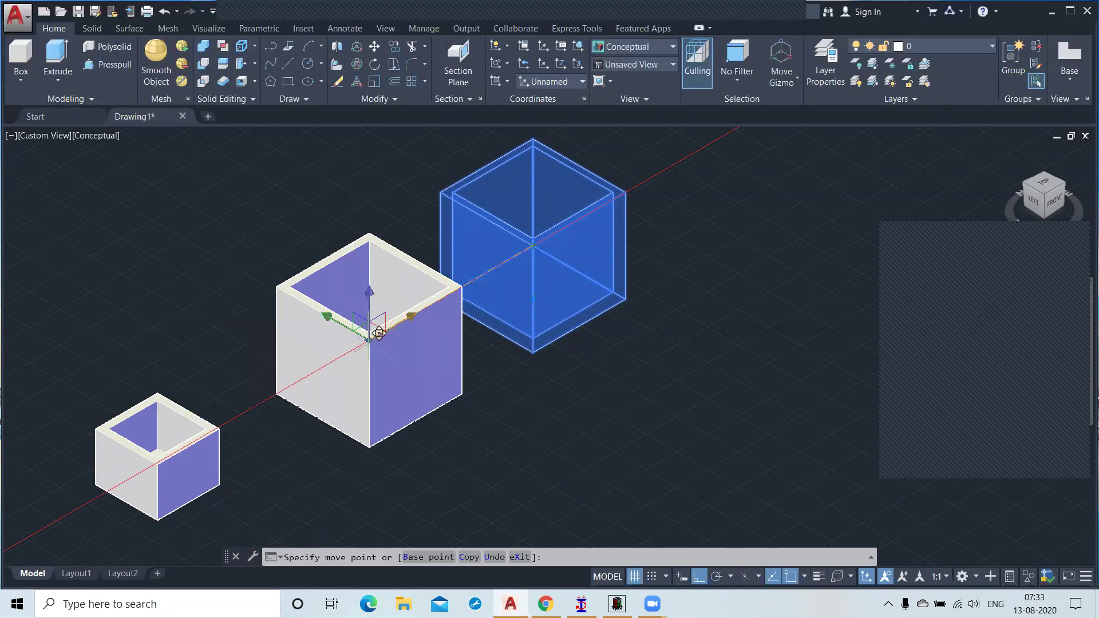
left_click(369, 340)
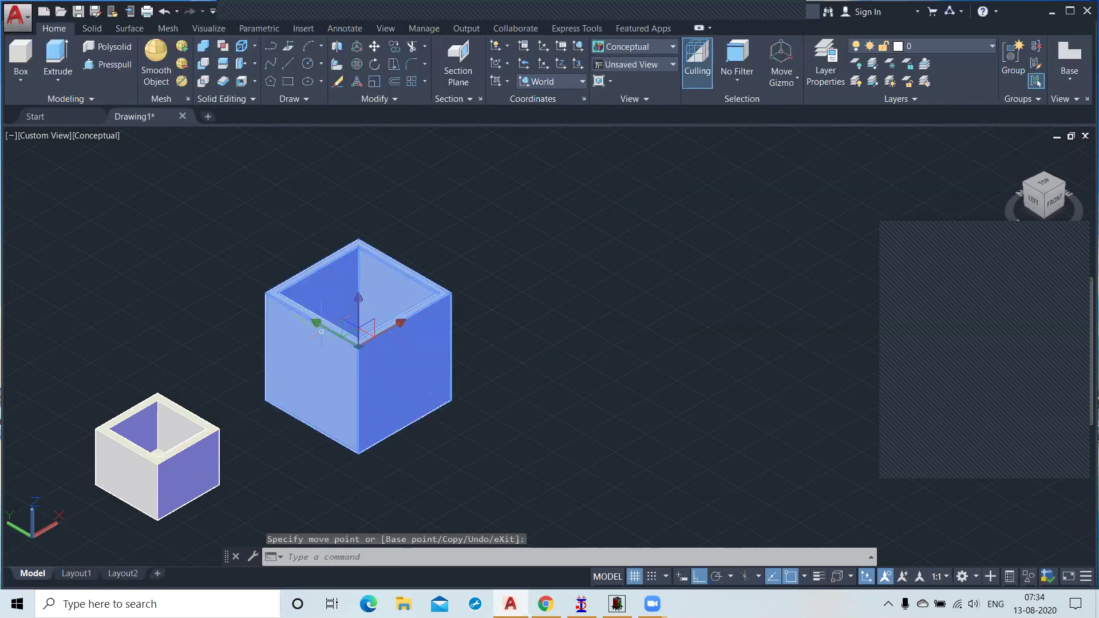
Try moving the large open box with the gizmo along the Z axis and along the Y axis
left_click(360, 308)
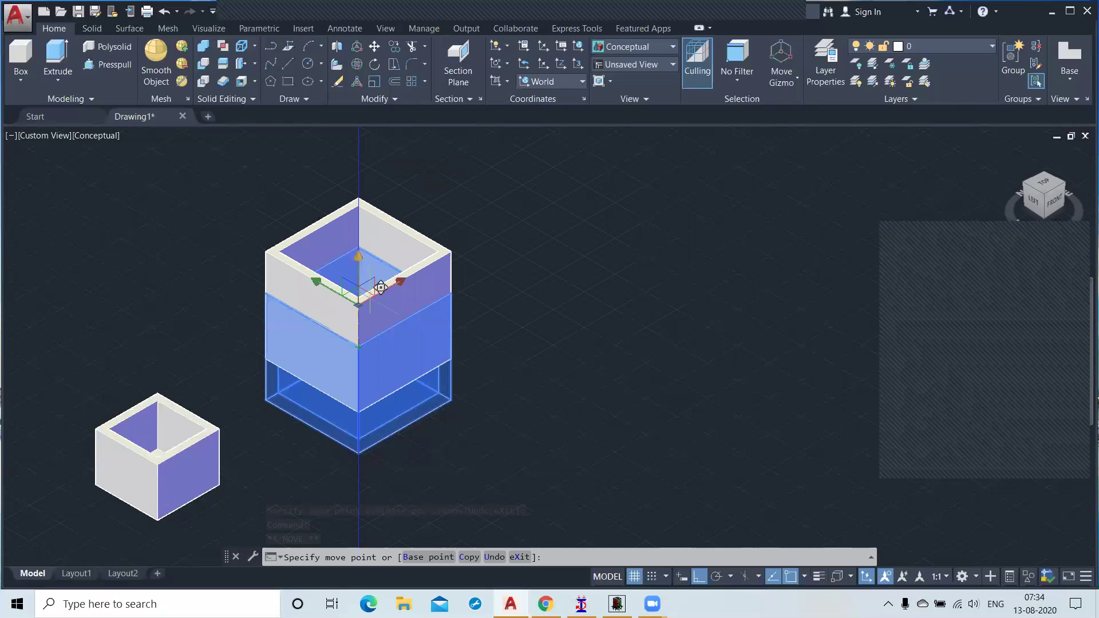
left_click(376, 327)
left_click(319, 318)
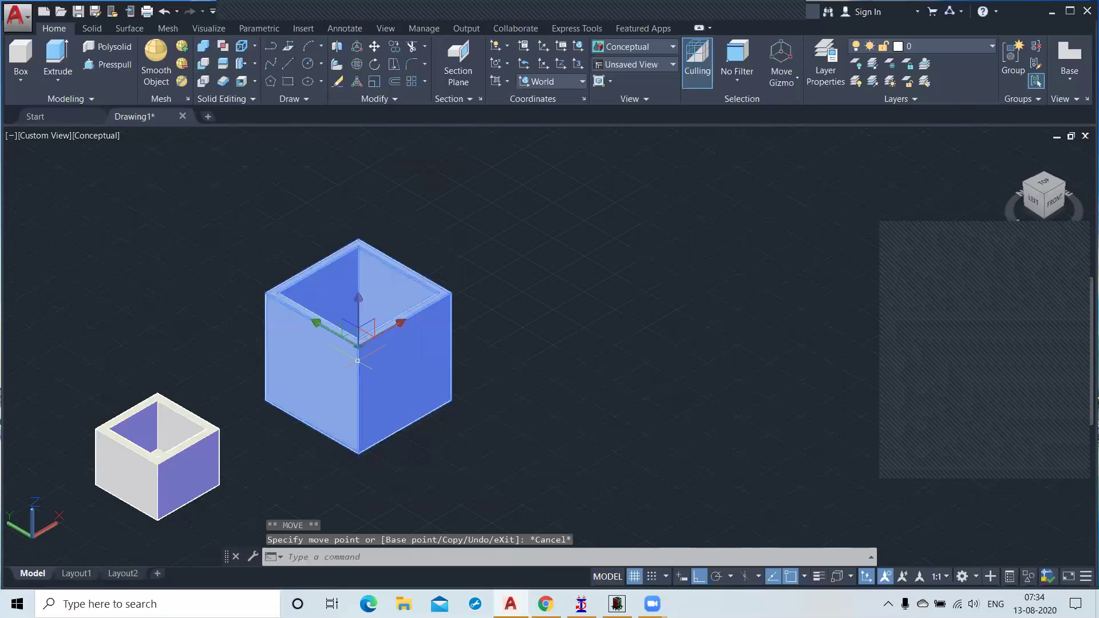
key("Escape")
left_click(321, 327)
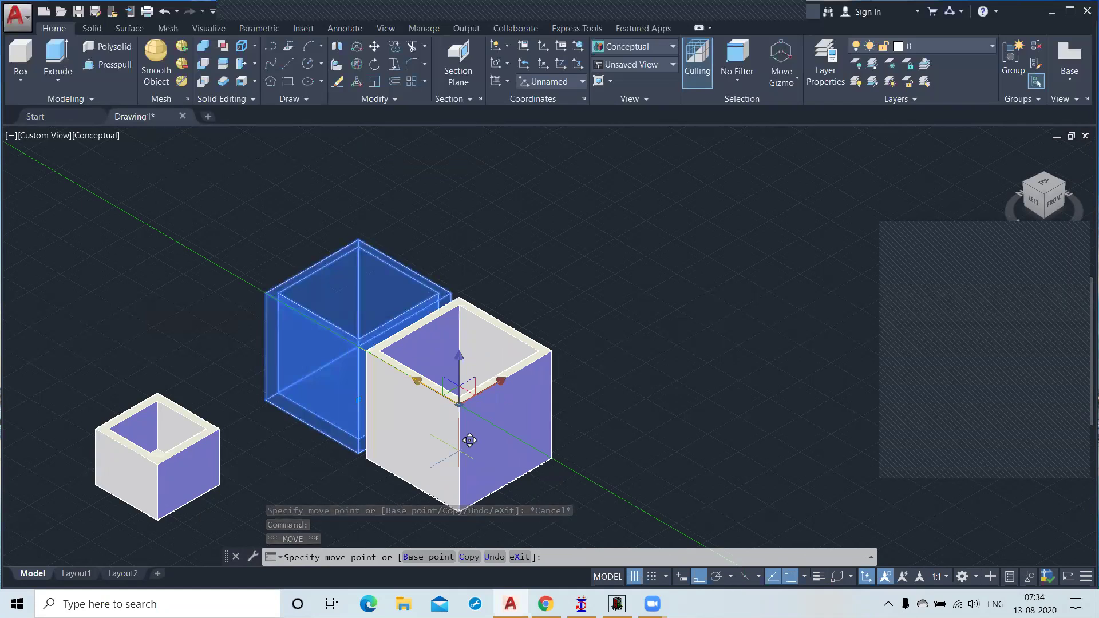
key("Escape")
key("Escape")
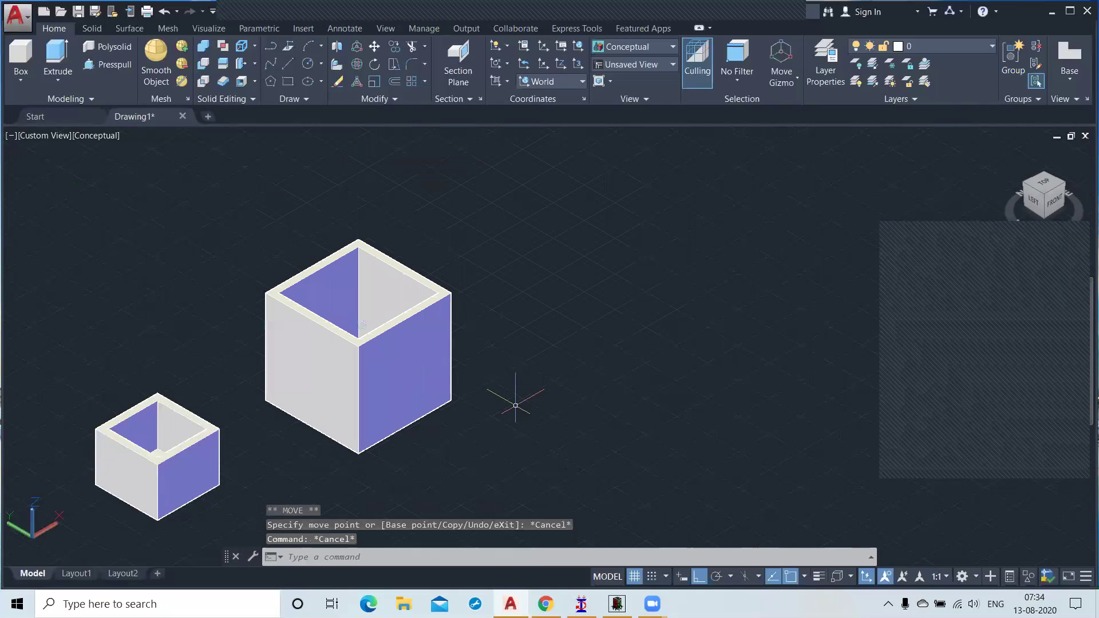
left_click(379, 371)
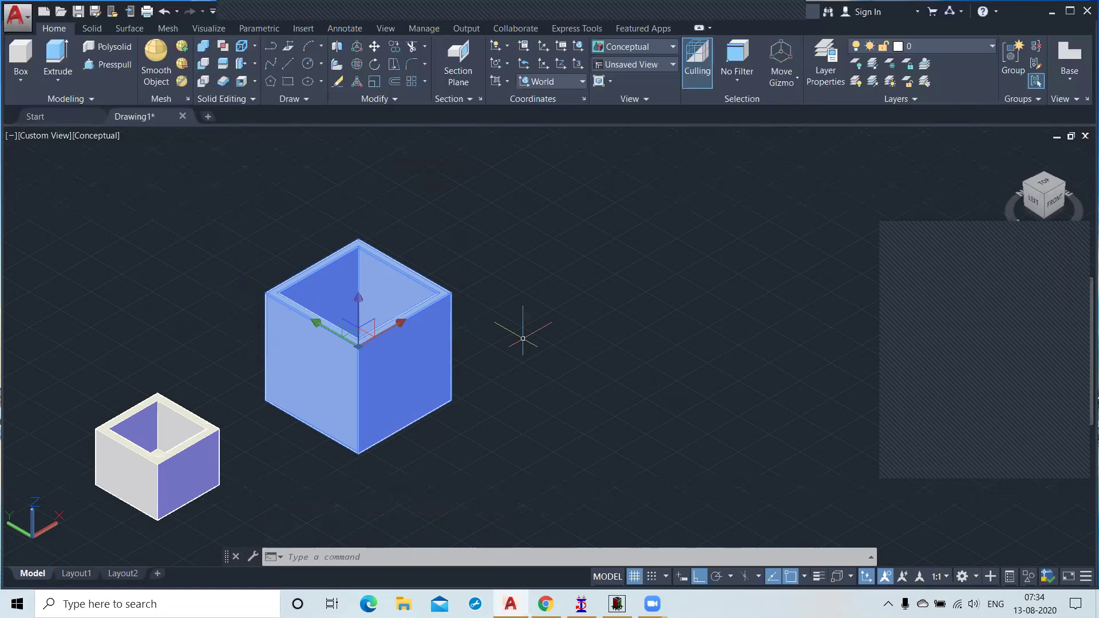
key("Escape")
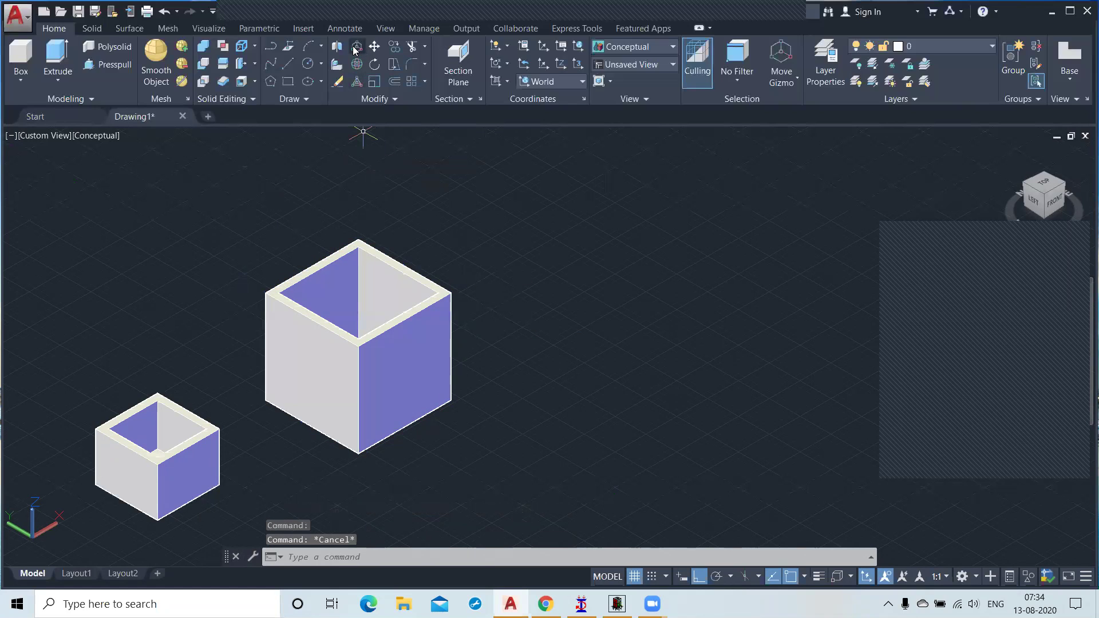
Use 3D Move to shift the large open box along the X axis, farther from the small box
left_click(356, 49)
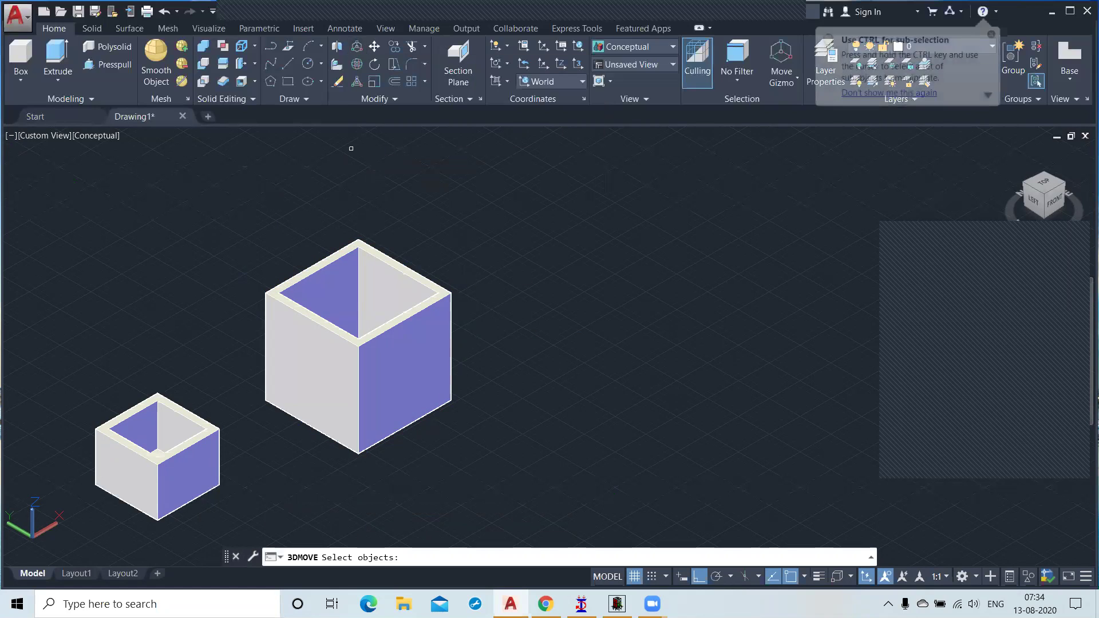
left_click(341, 273)
key("Return")
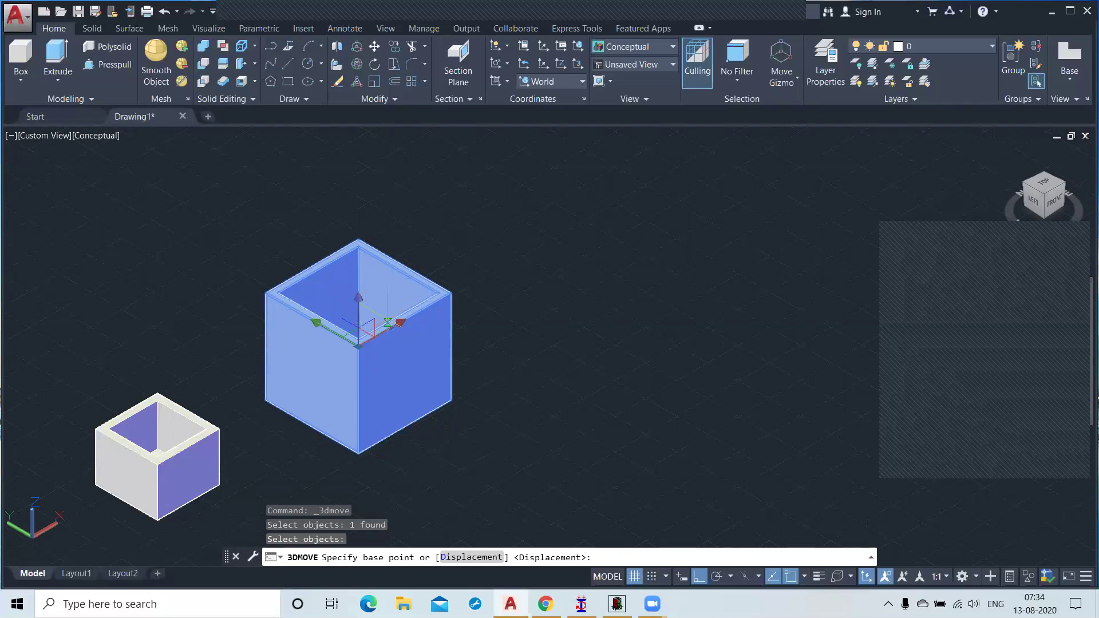
left_click(401, 331)
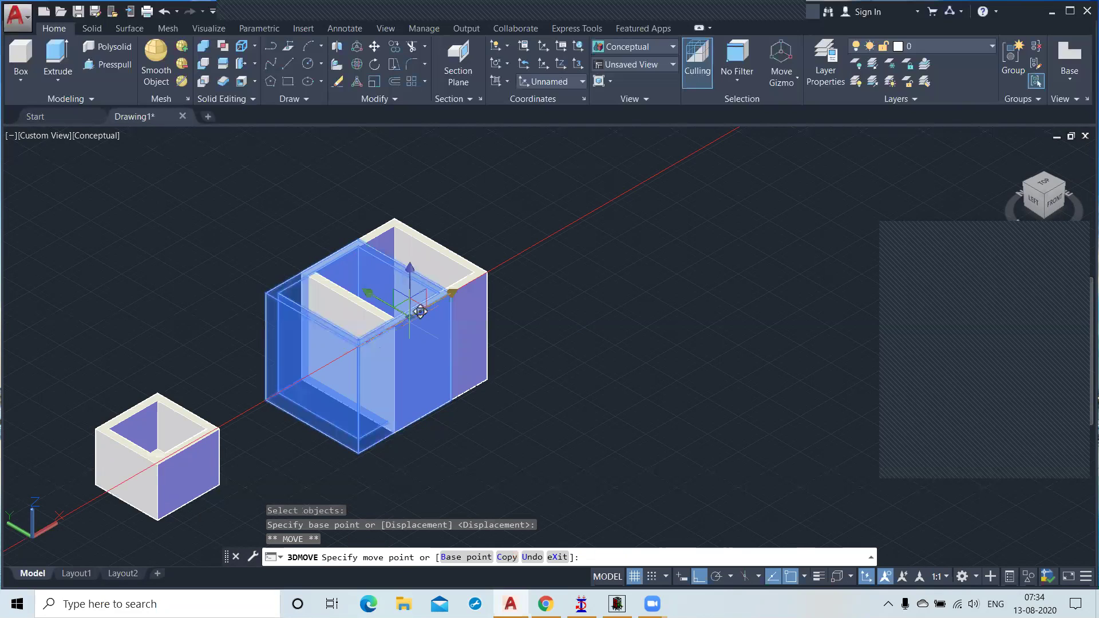
left_click(473, 291)
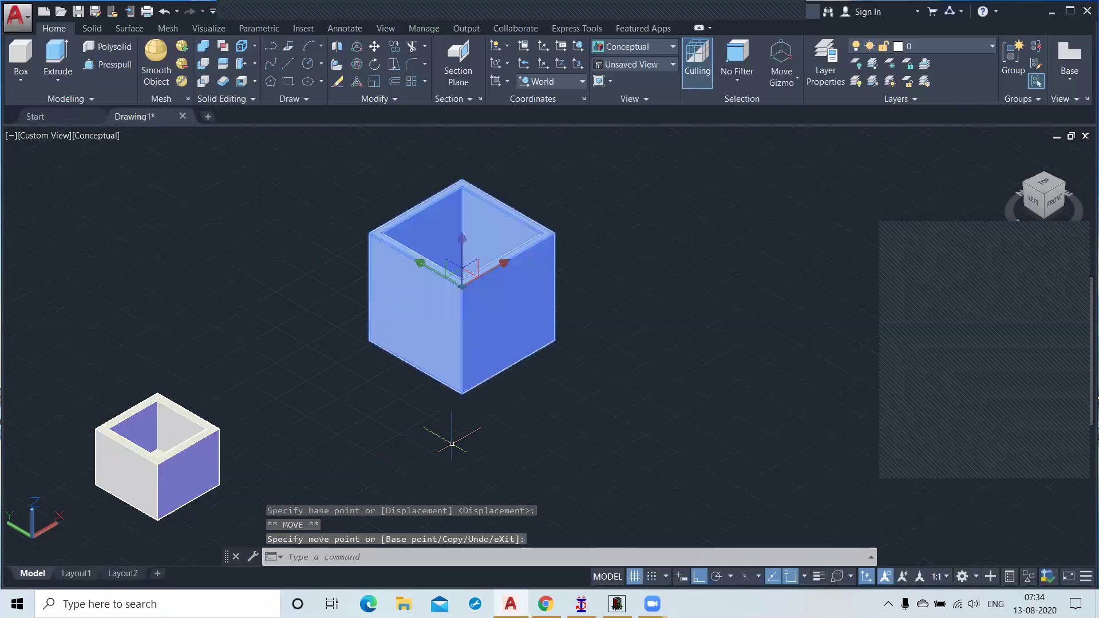
key("Escape")
key("Escape")
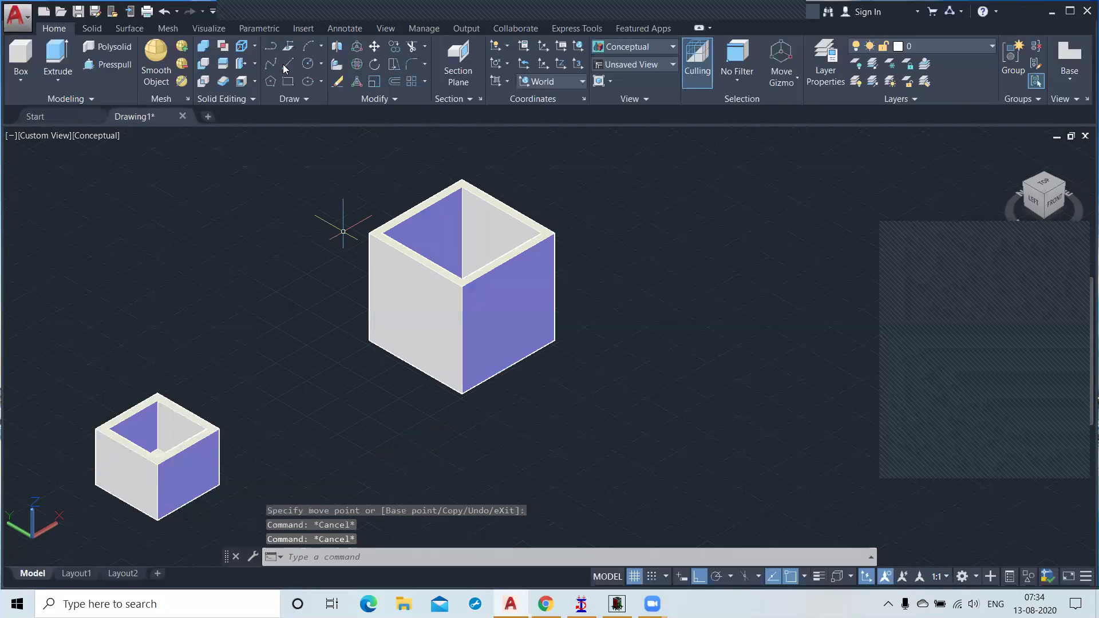
Try rotating the large open box about the X axis with 3D Rotate, turning Ortho off during the rotation
left_click(358, 65)
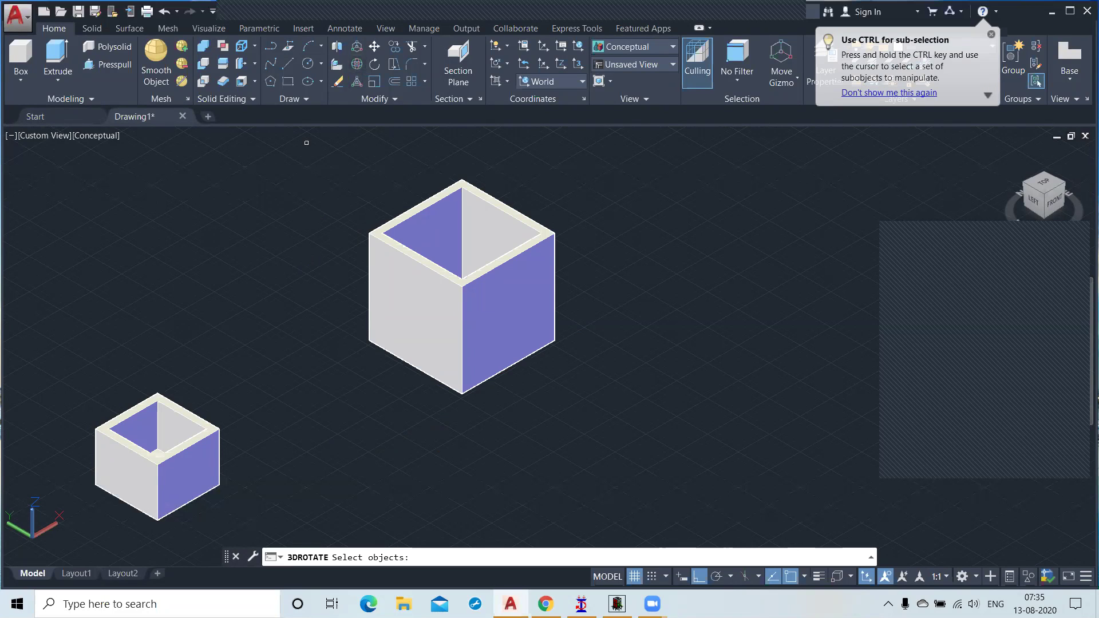
left_click(488, 348)
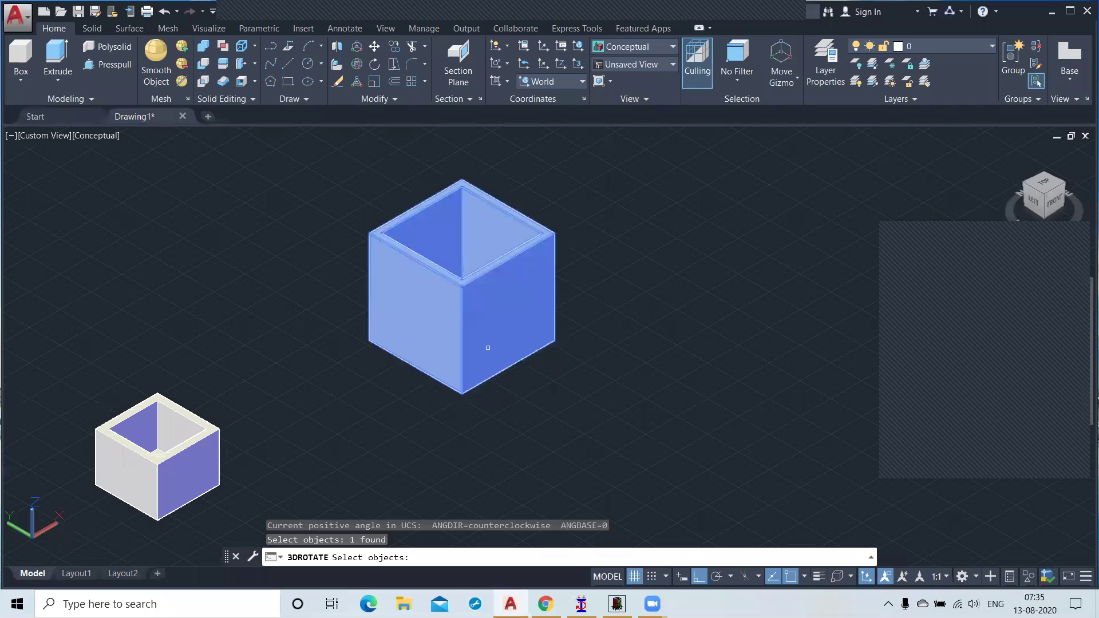
key("Return")
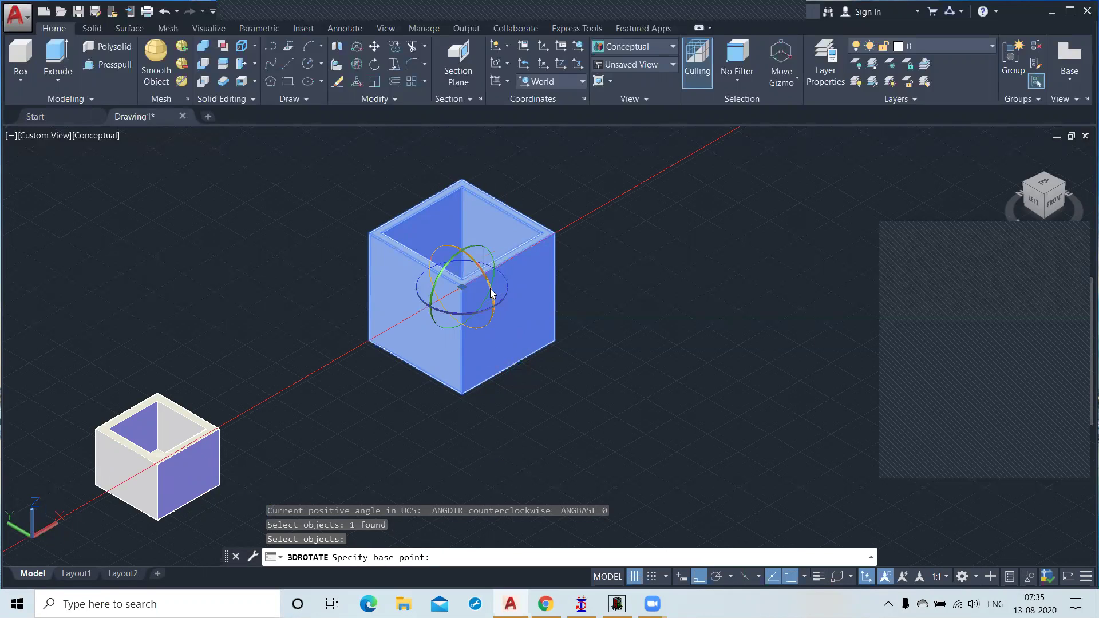
left_click(474, 263)
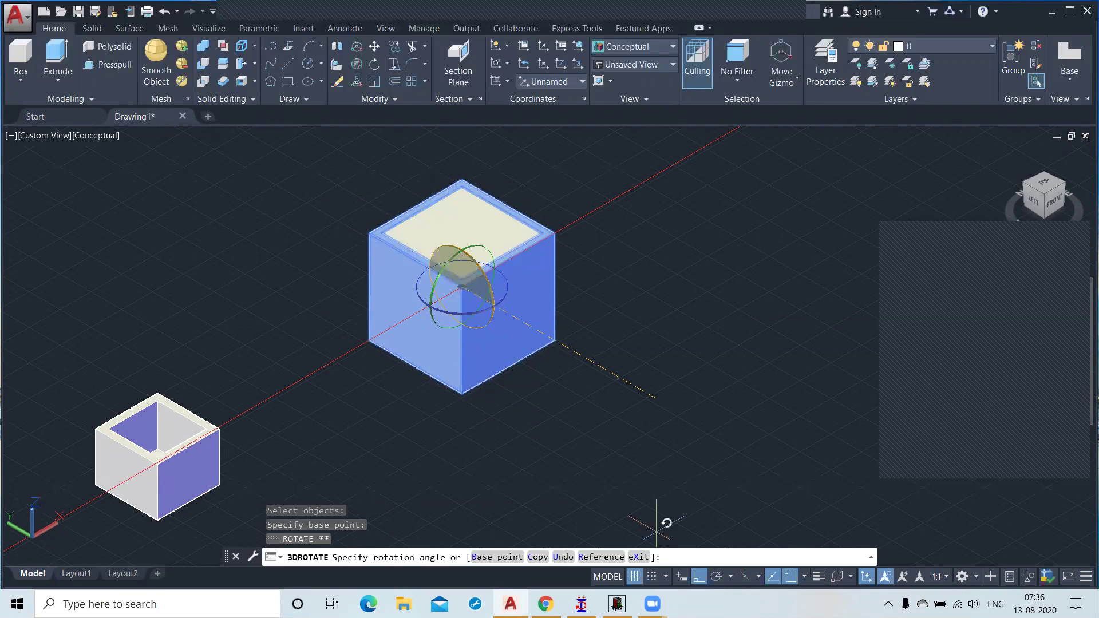
key("F8")
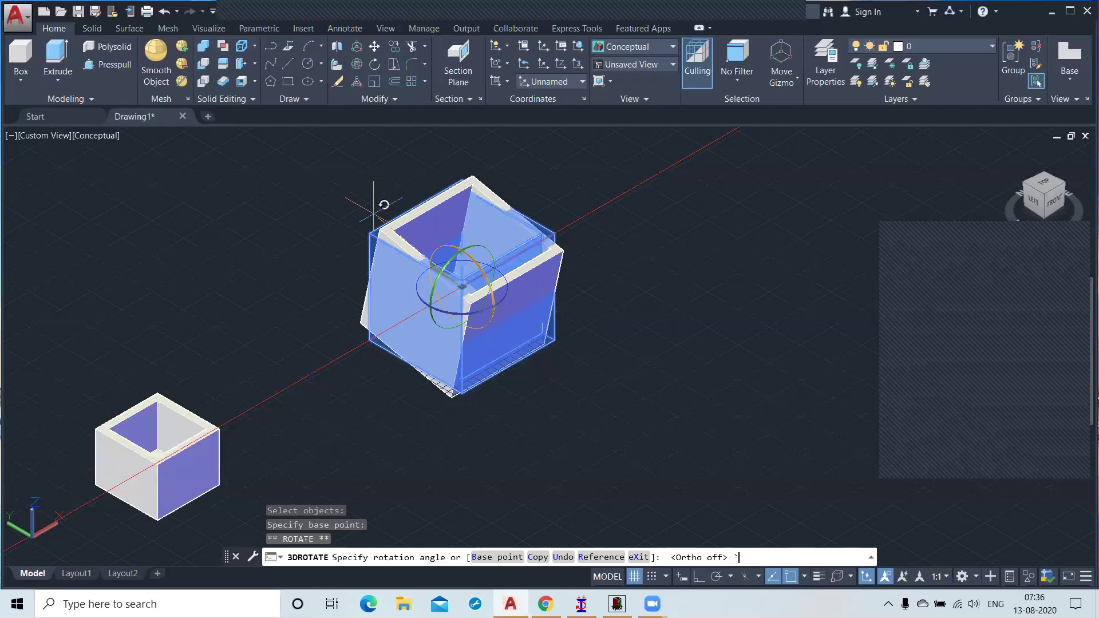
key("Escape")
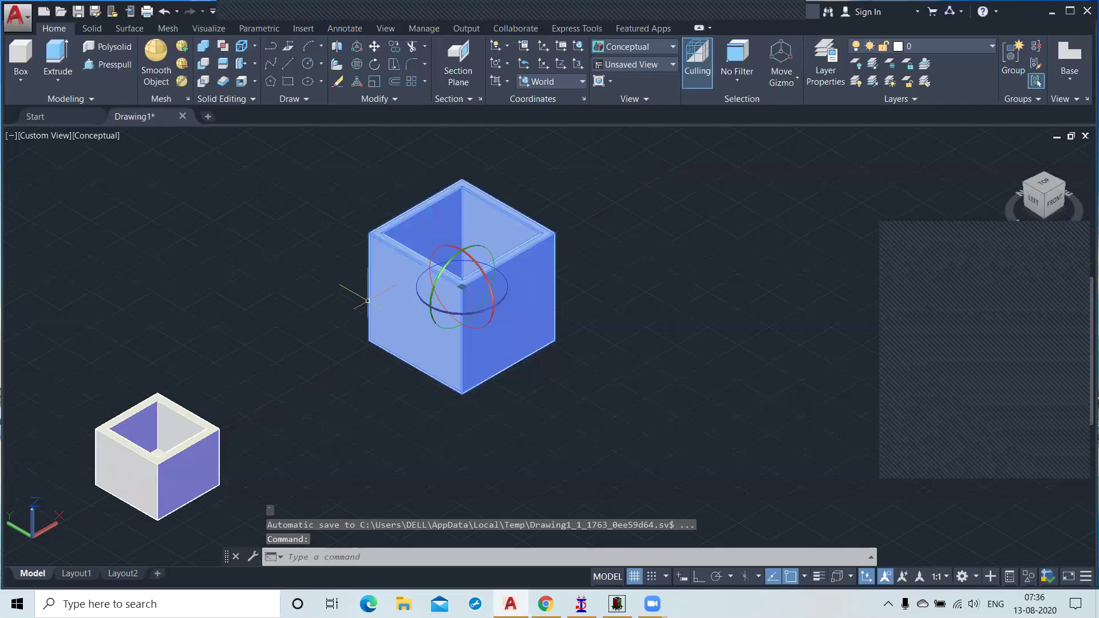
Try rotating the large open box with the rotate gizmo about the Z axis and about the Y axis
left_click(422, 303)
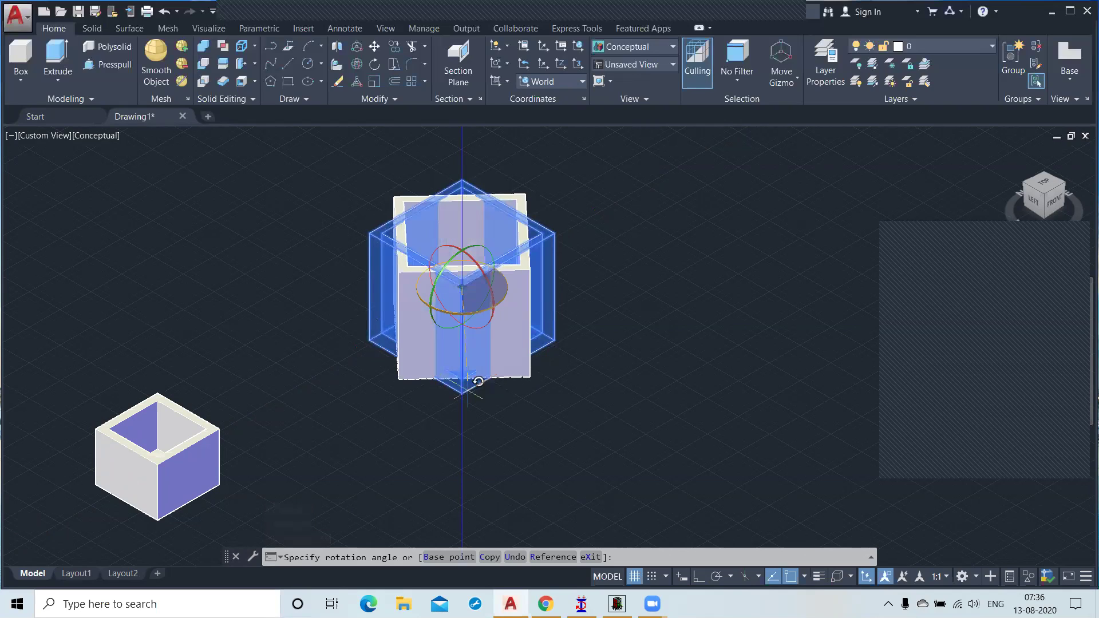
key("Escape")
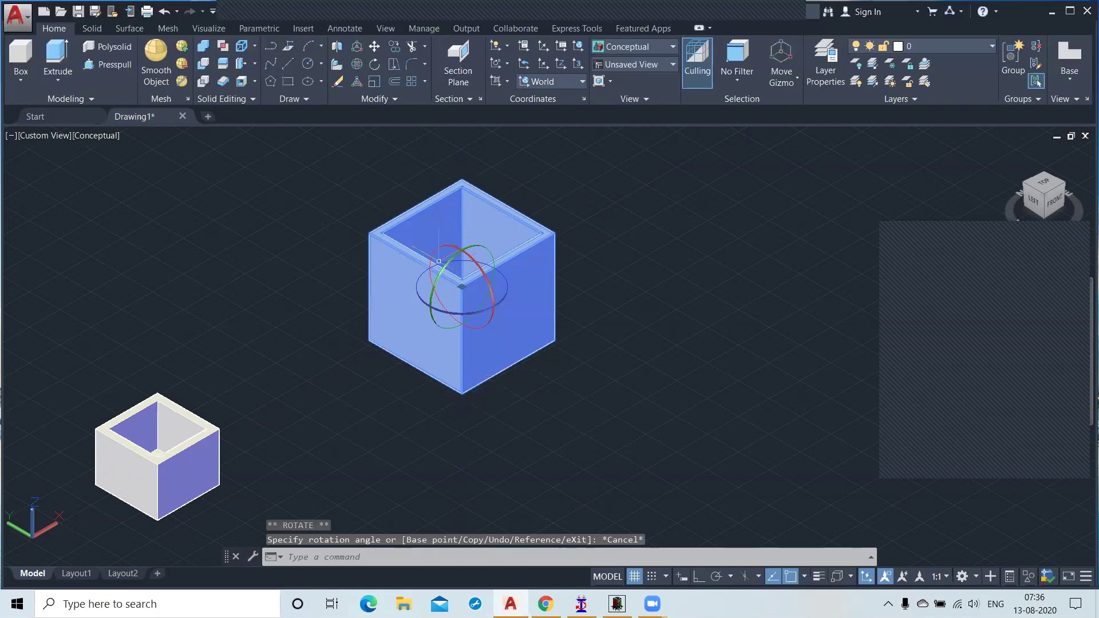
left_click(445, 279)
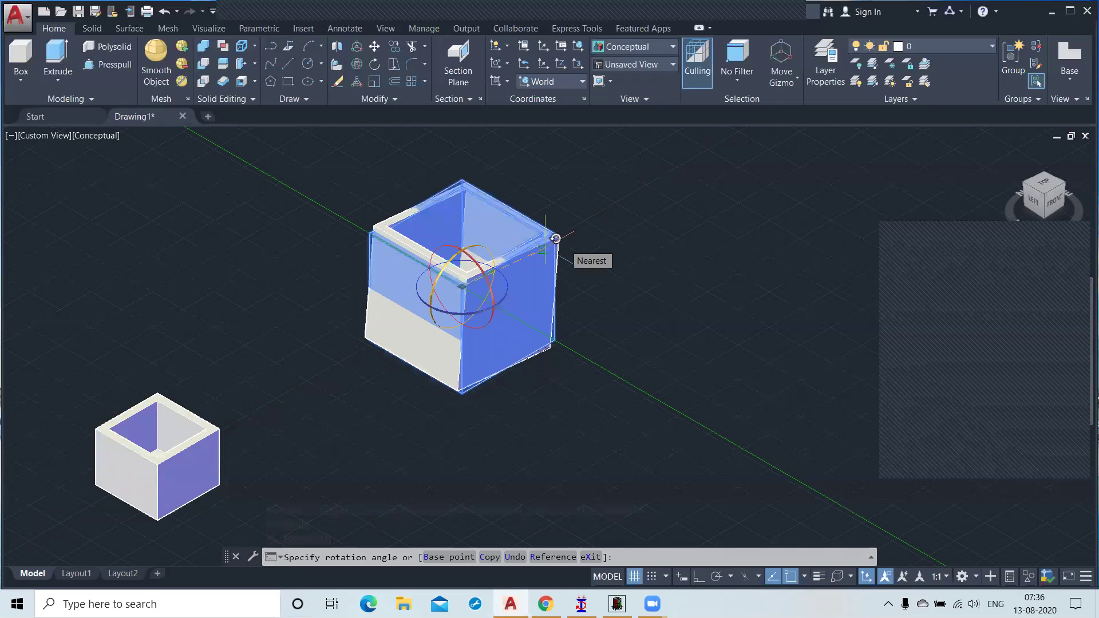
key("Escape")
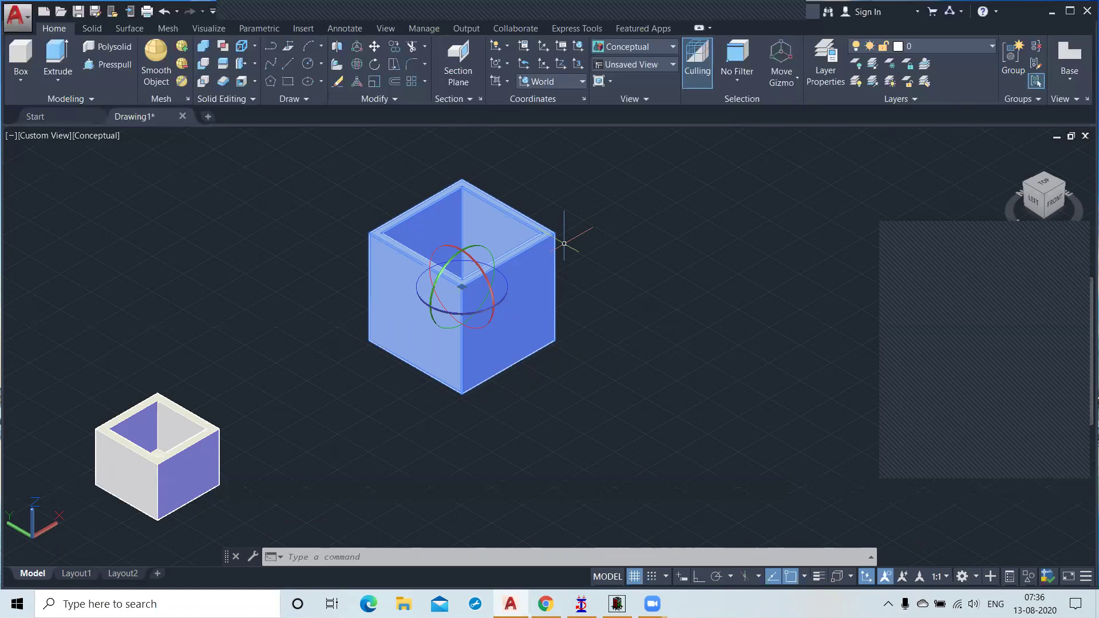
key("Escape")
key("Escape")
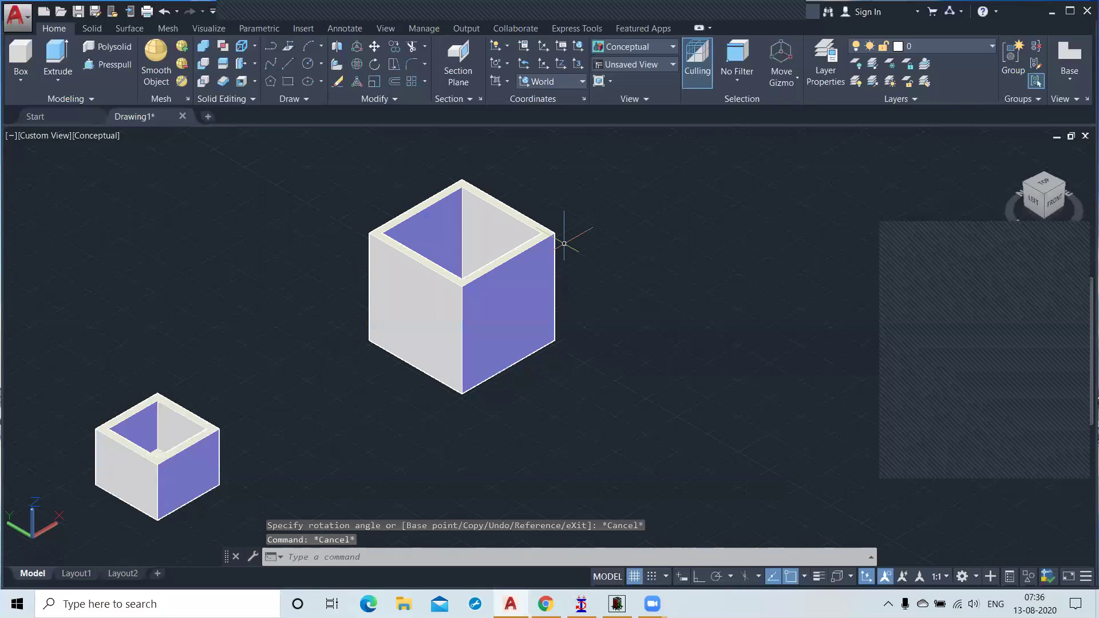
Create a solid cylinder beside the large open box, wider and taller than the box
left_click(23, 80)
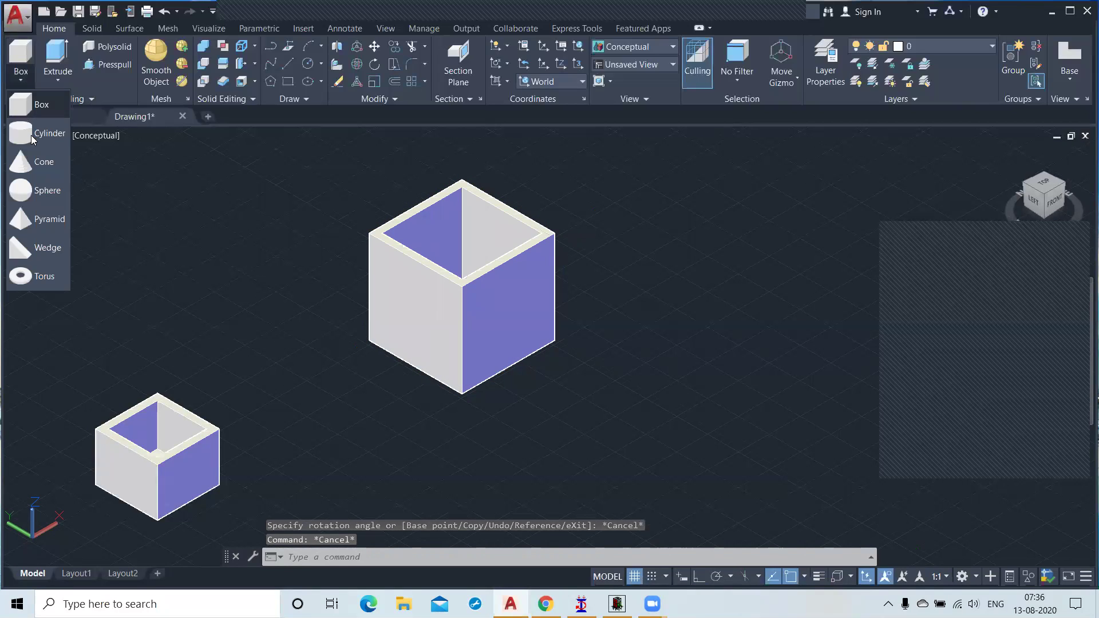
left_click(33, 141)
left_click(706, 416)
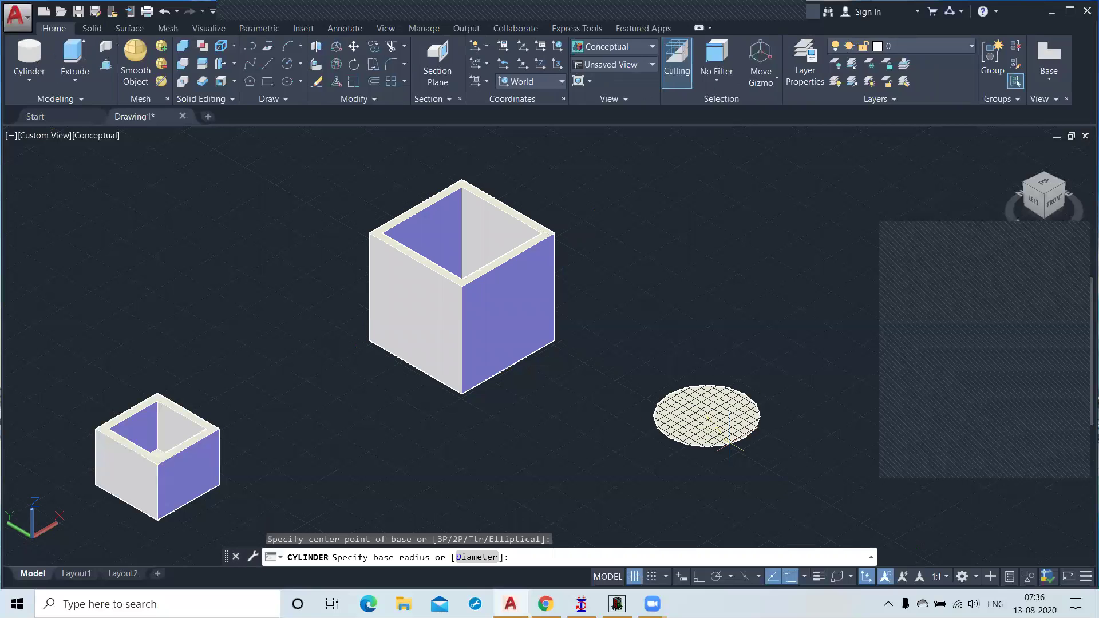
left_click(750, 472)
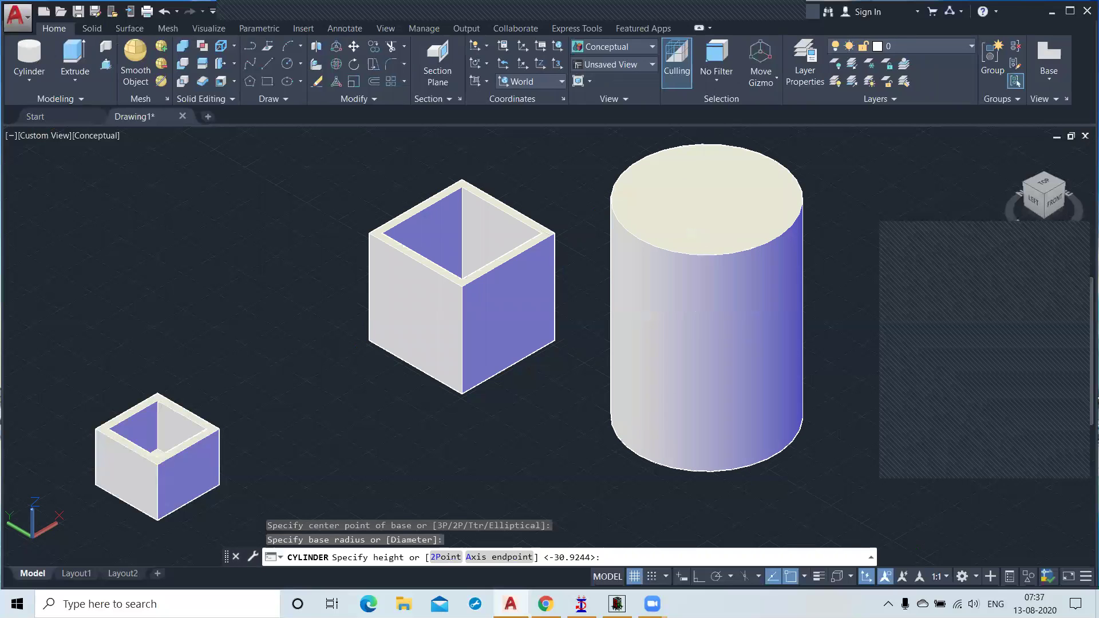
left_click(713, 183)
left_click(337, 63)
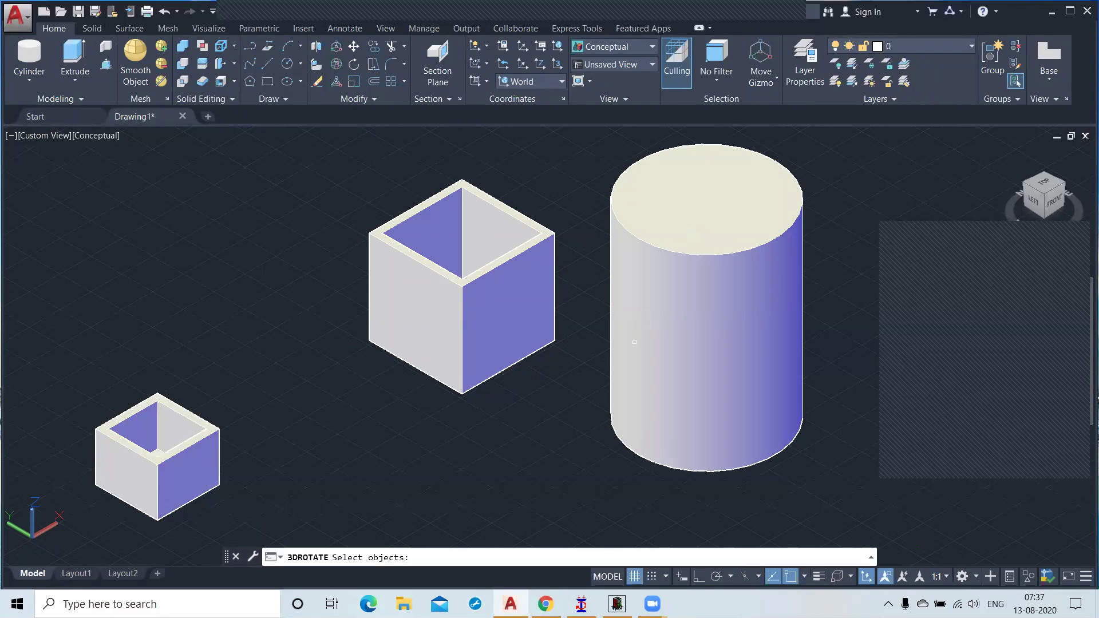
left_click(687, 371)
key("Return")
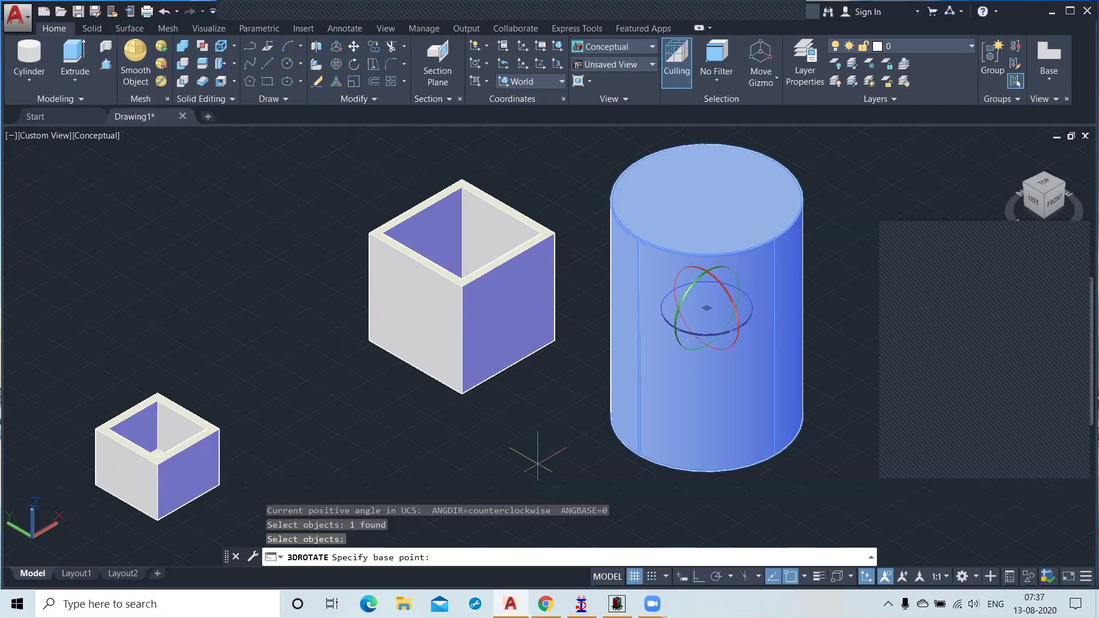
key("Escape")
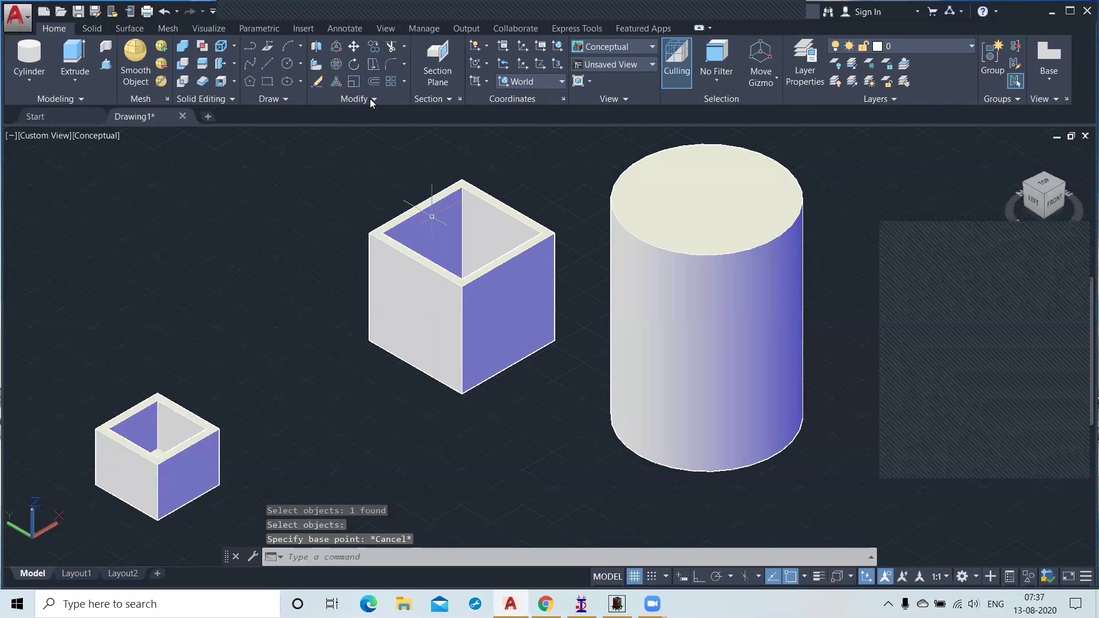
Use 3D Rotate to turn the cylinder 90 degrees about the X axis so it lies on its side
left_click(338, 65)
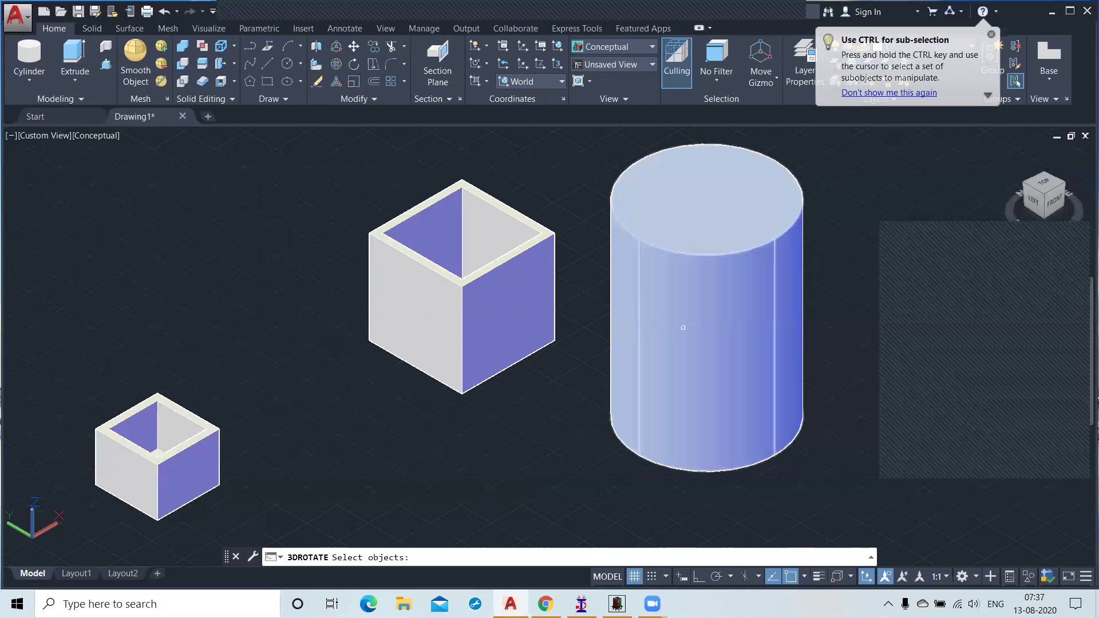
left_click(682, 326)
key("Return")
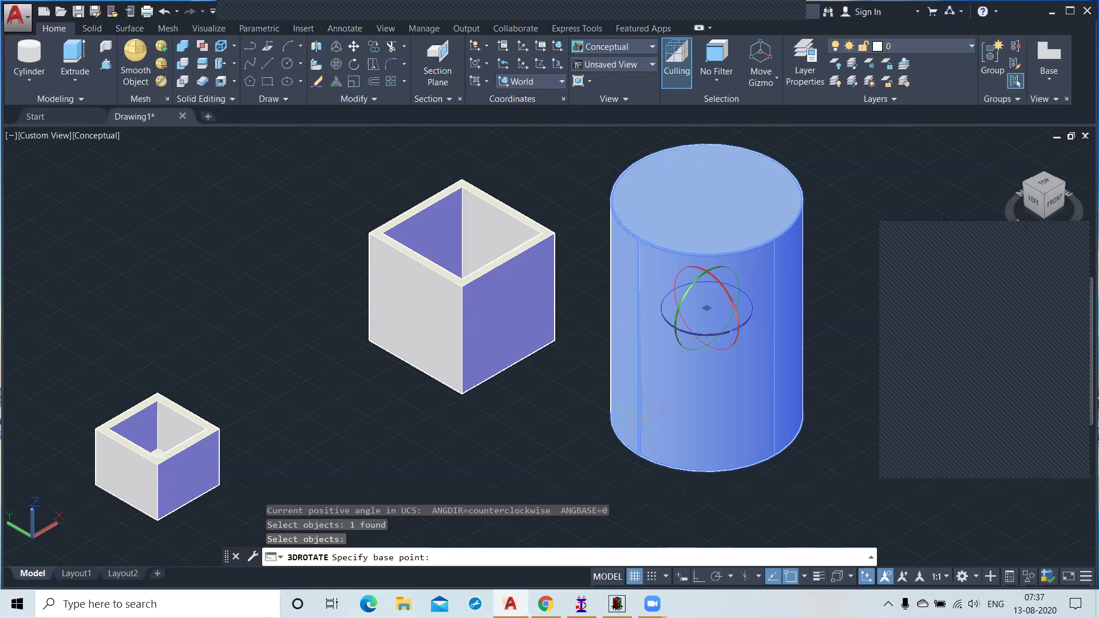
left_click(733, 308)
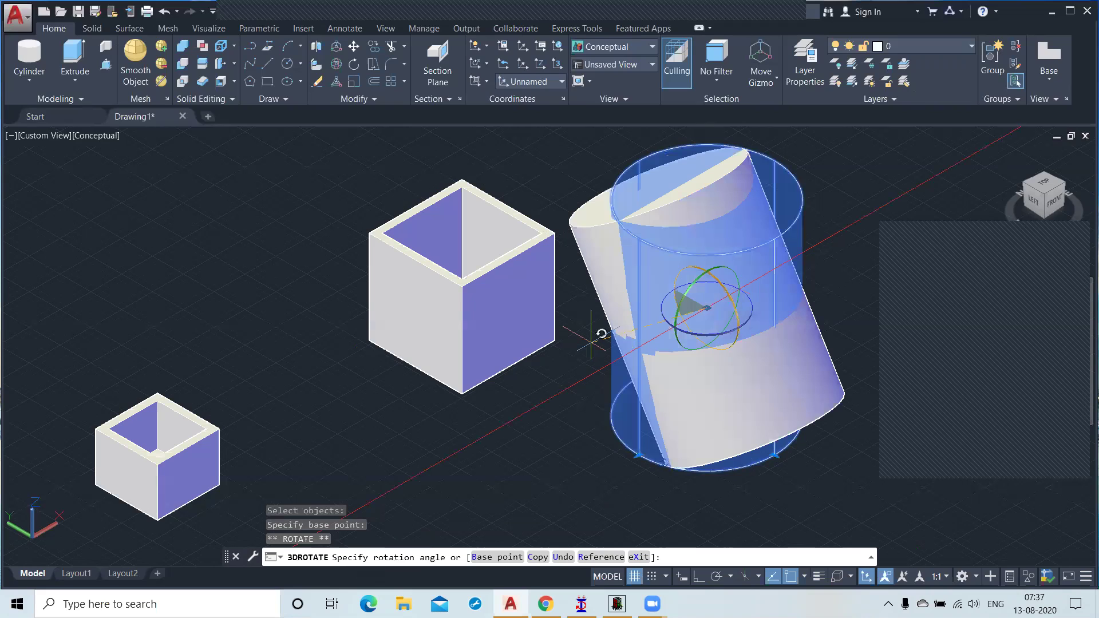
type("90")
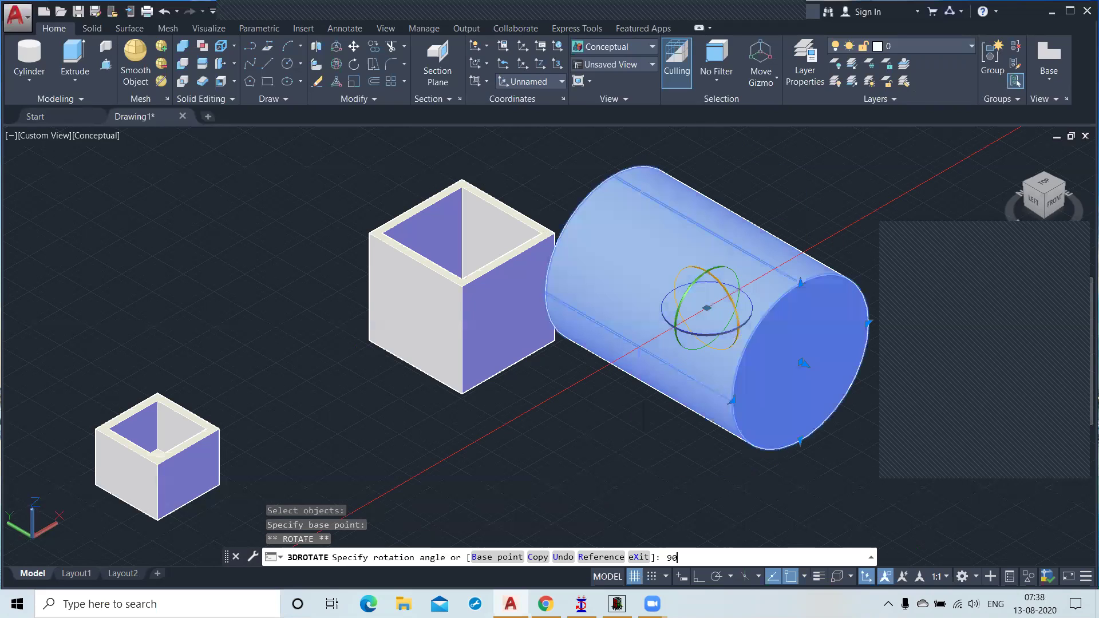
key("Return")
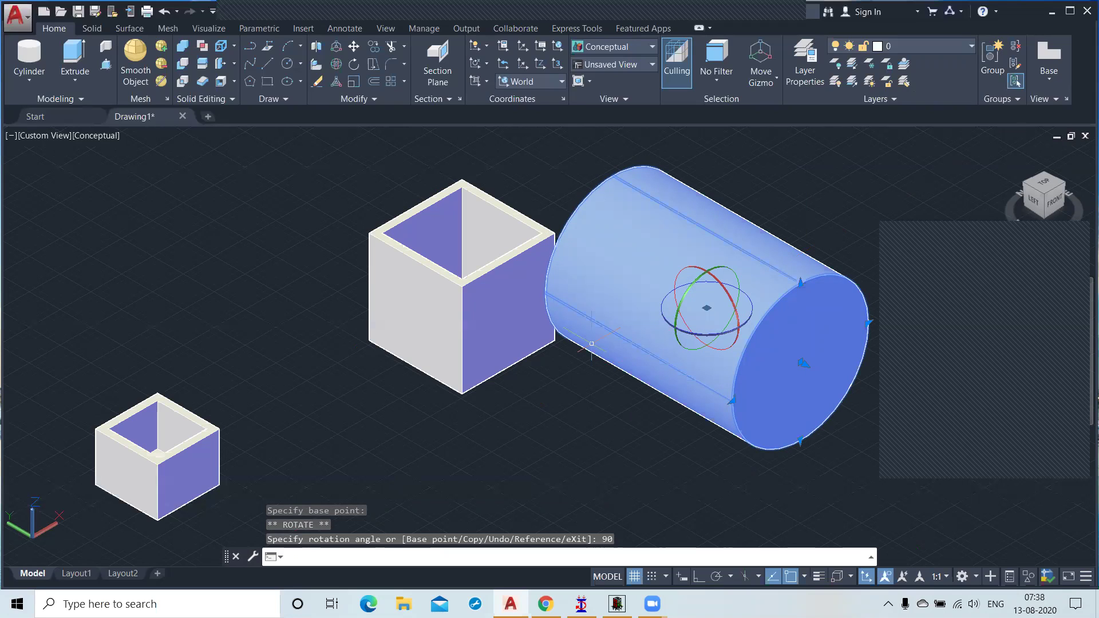
key("Escape")
key("Escape")
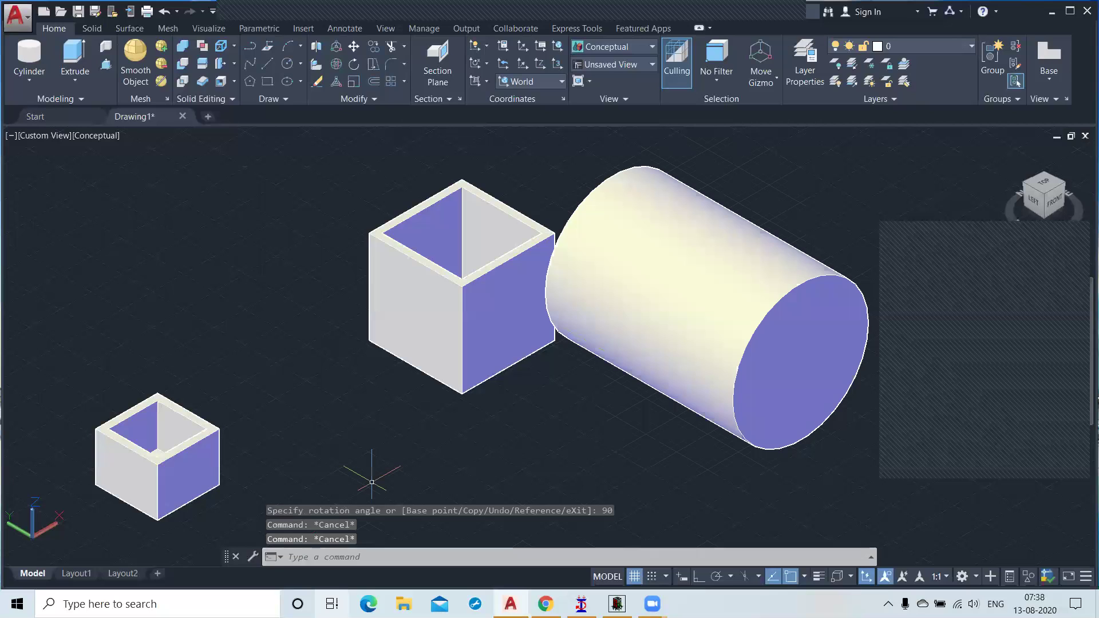
Use 3D Scale to scale the cylinder uniformly by a factor of 0.5 about its center
left_click(334, 83)
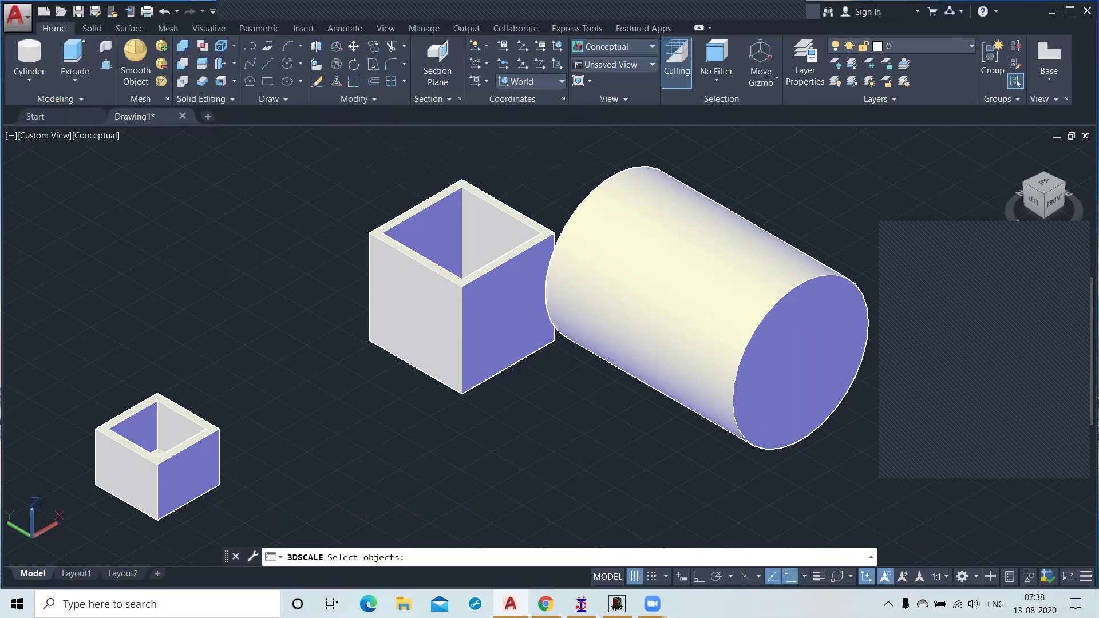
left_click(717, 282)
key("Return")
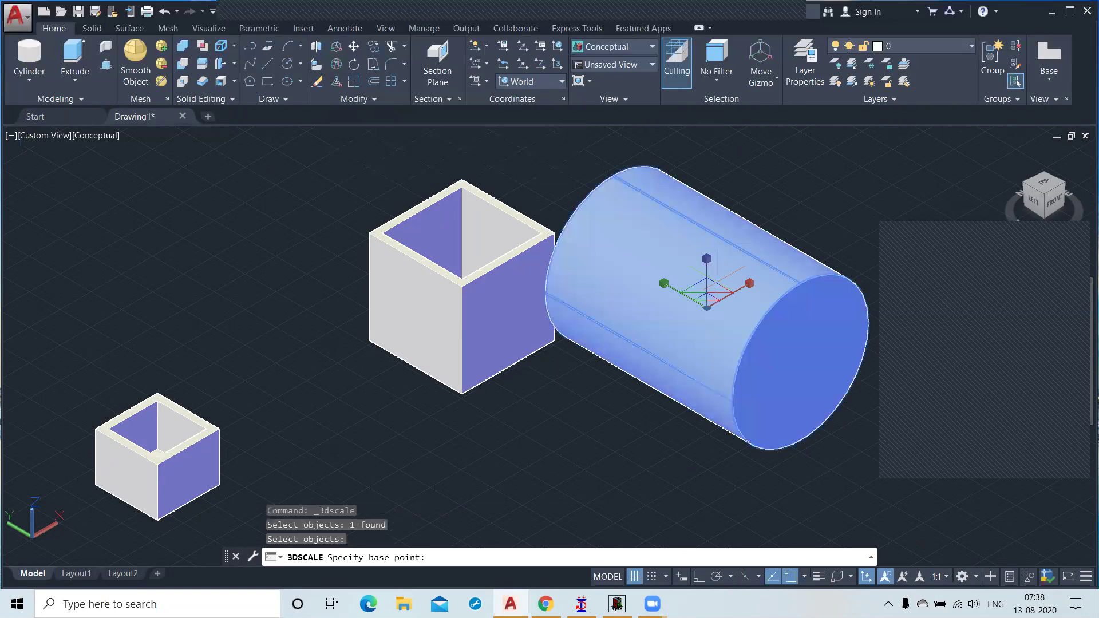
left_click(713, 290)
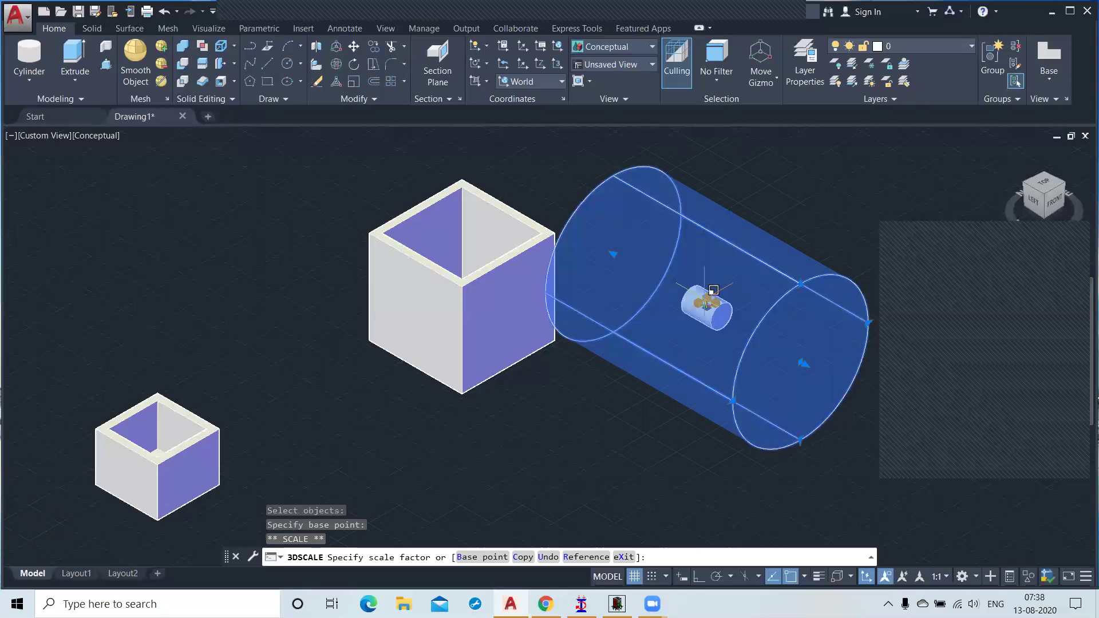
type("0.5")
key("Return")
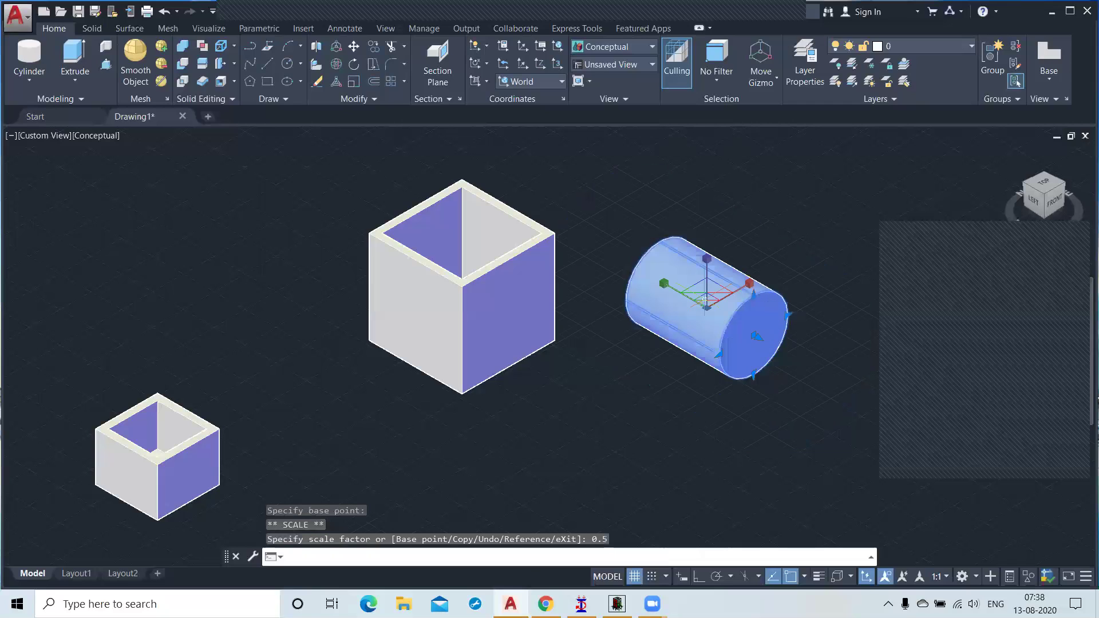
key("Escape")
key("Escape")
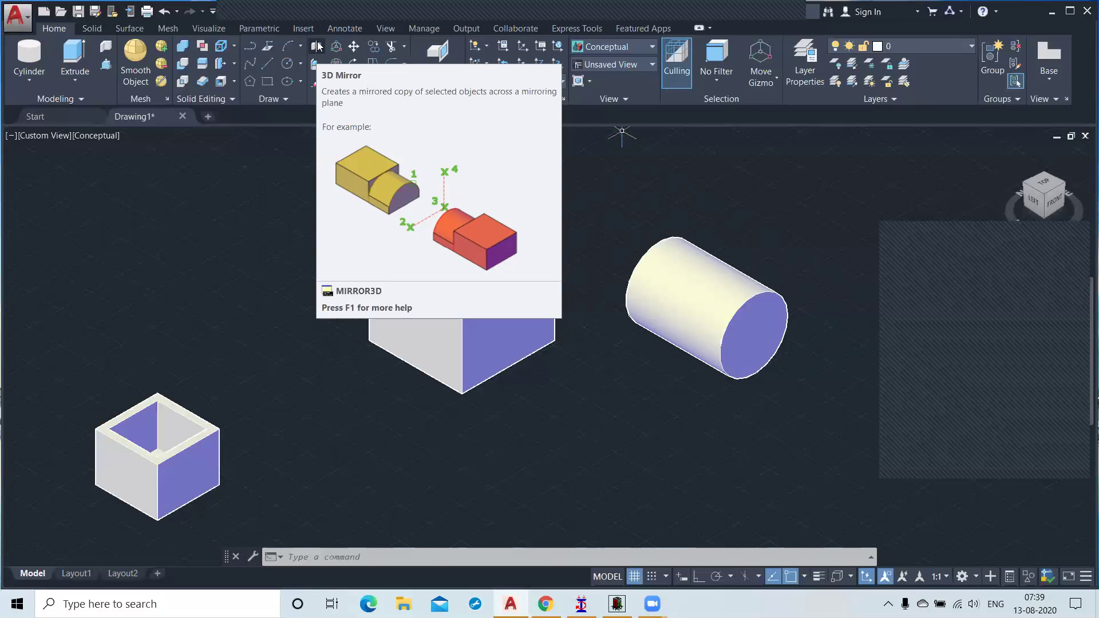
Use 3D Mirror to mirror the large open box downward across its base plane, defined by three corner points, keeping the source object
left_click(317, 45)
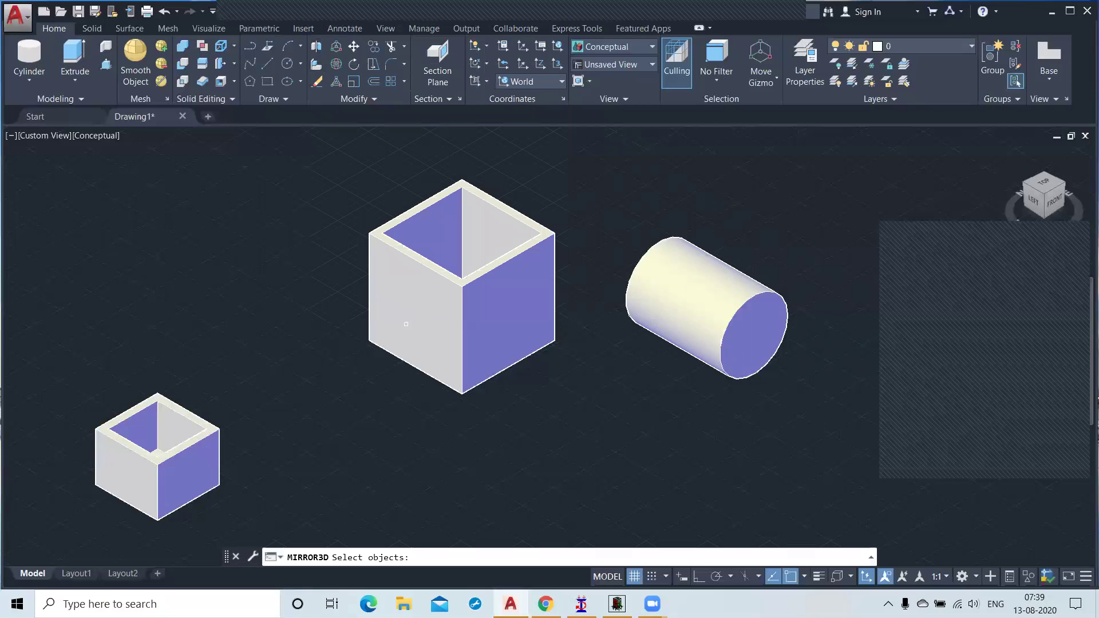
left_click(473, 297)
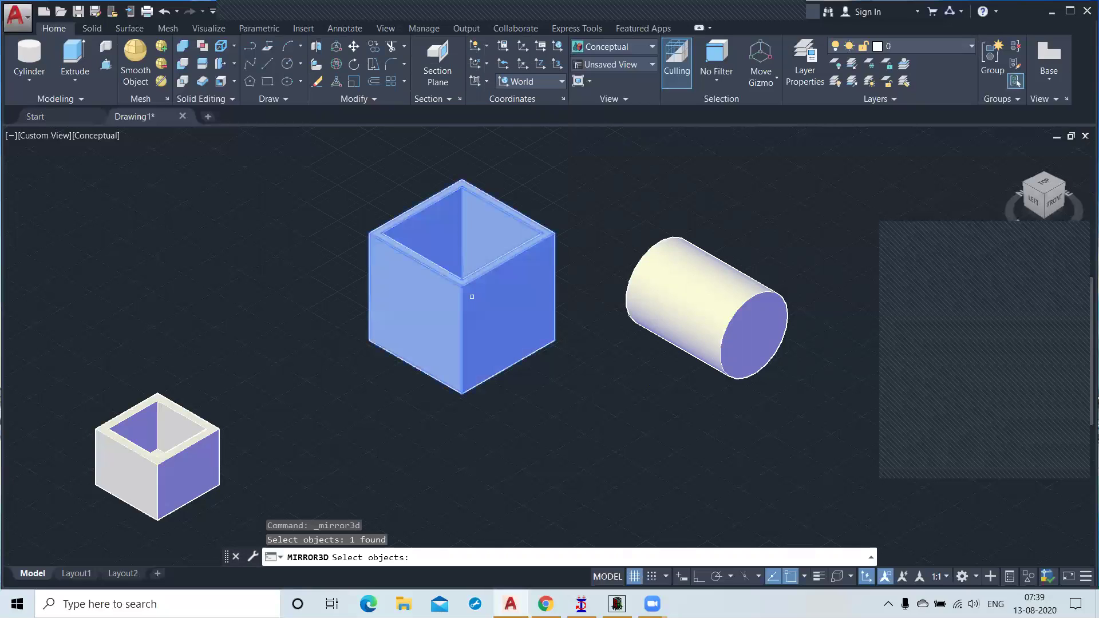
key("Return")
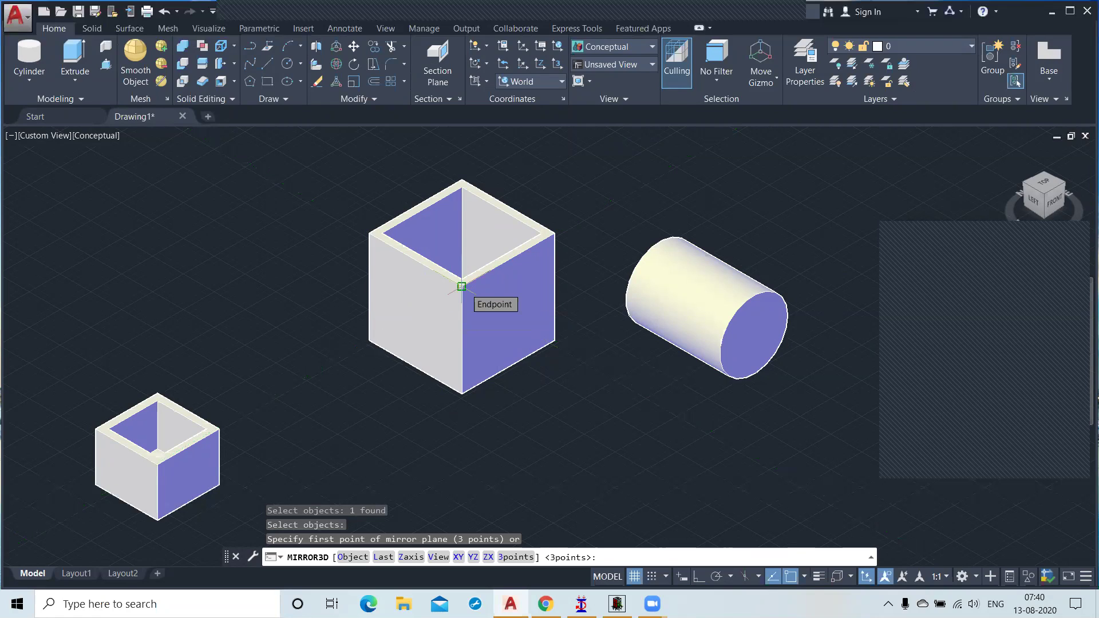
left_click(461, 287)
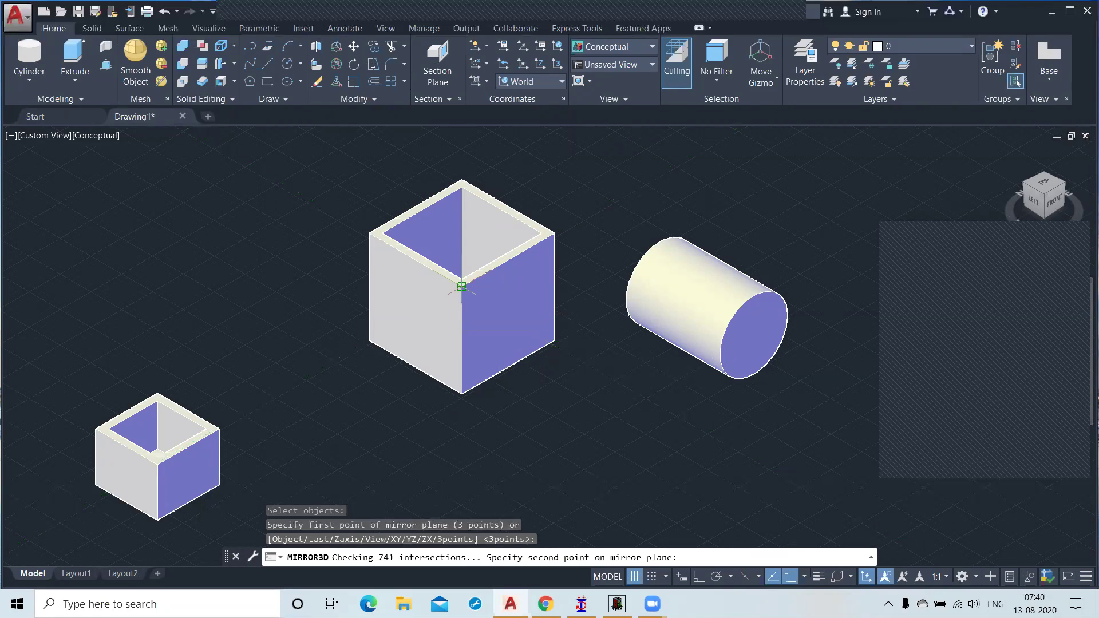
left_click(462, 394)
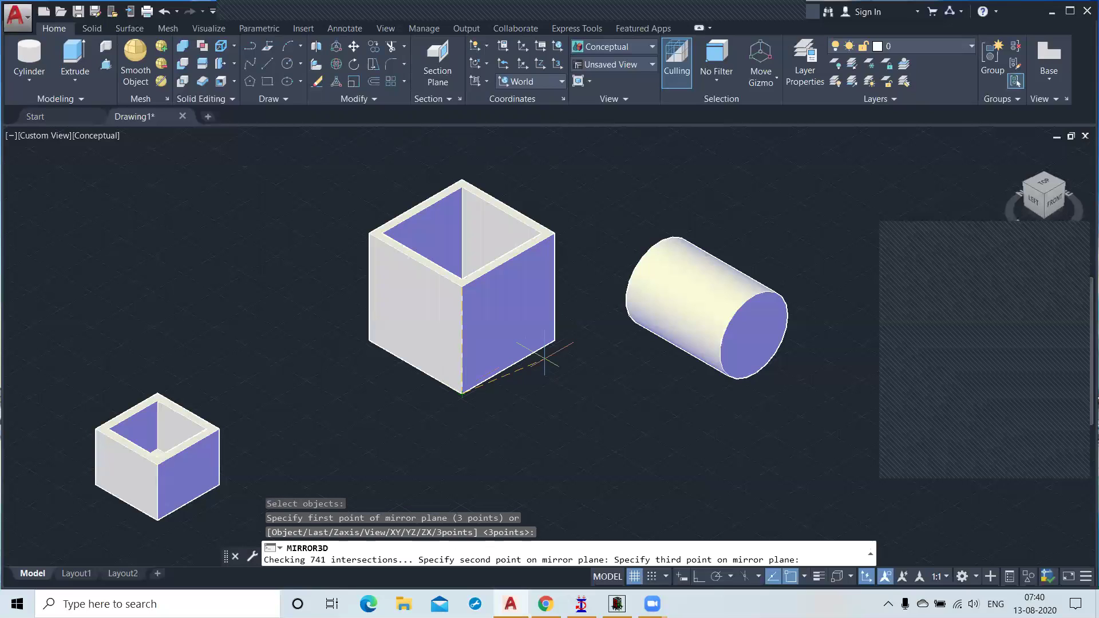
left_click(554, 339)
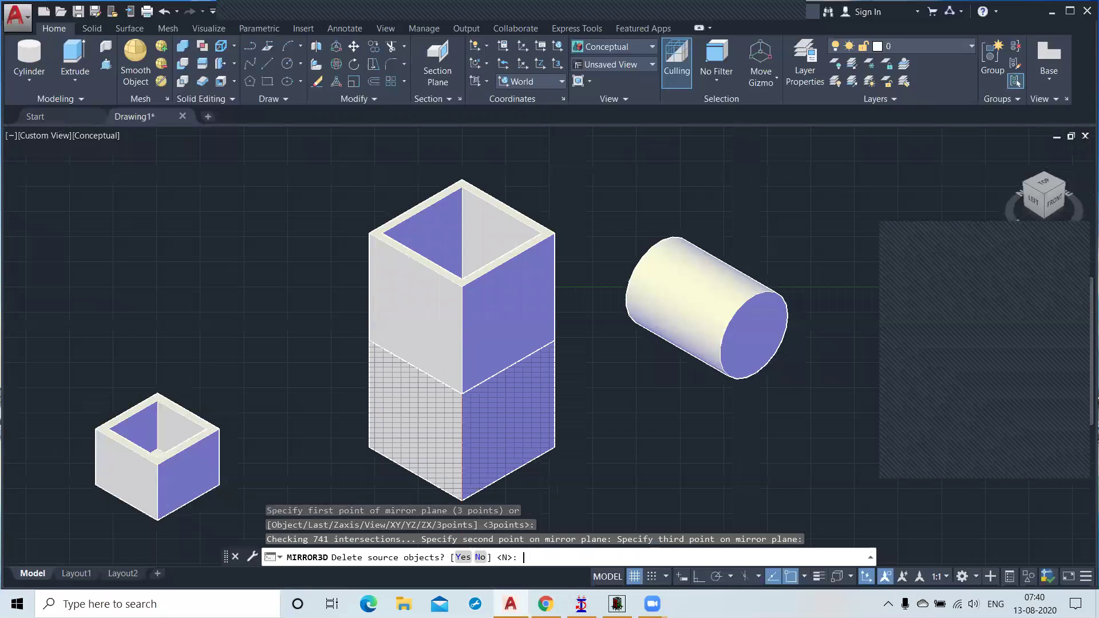
key("Return")
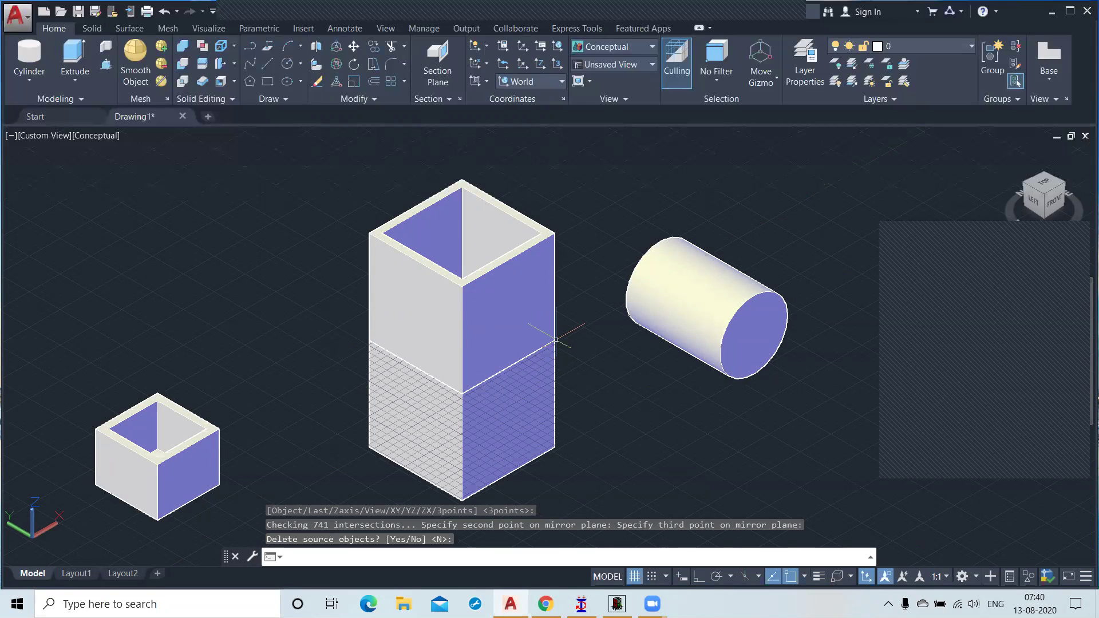
Use 3D Mirror to mirror the upper large box across its vertical side toward the cylinder, defined by three corner points, keeping the source object
key("Escape")
type("`")
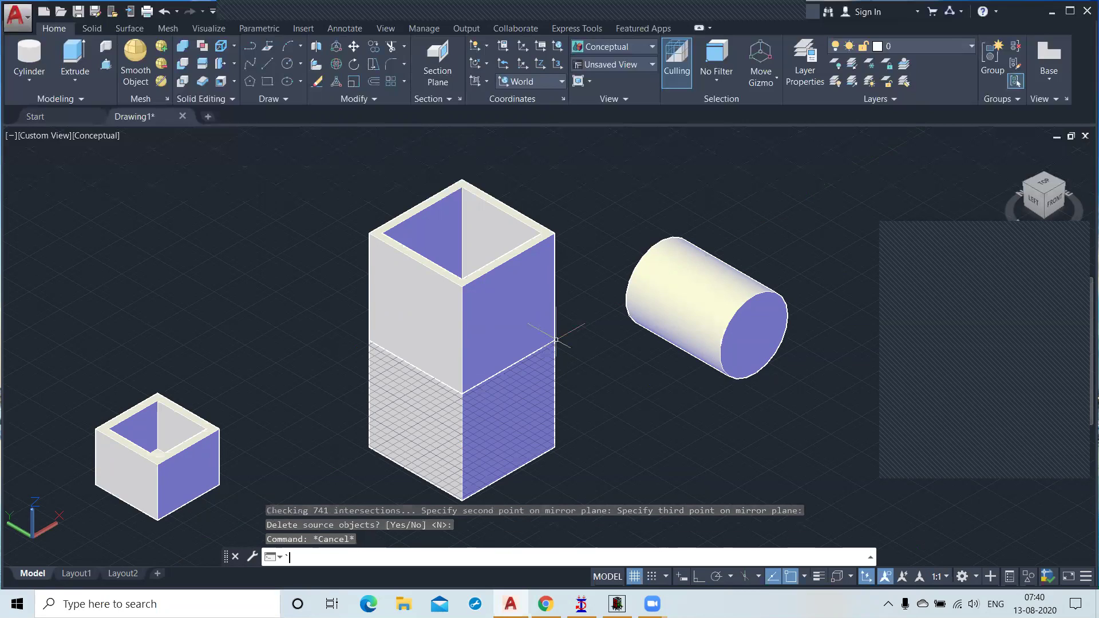
key("Escape")
key("Escape")
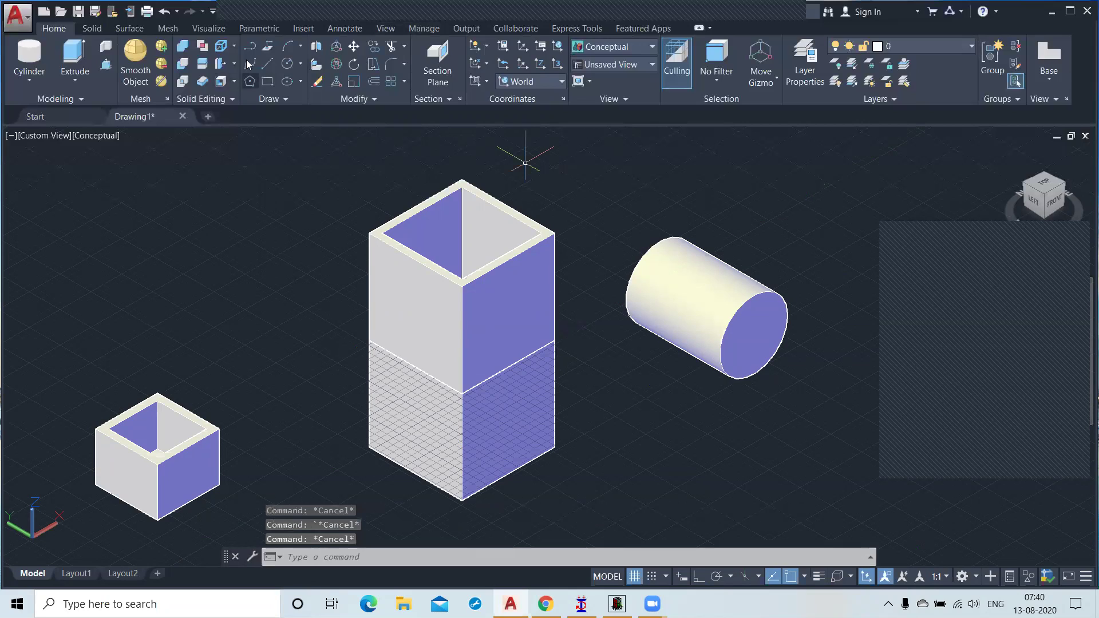
left_click(316, 51)
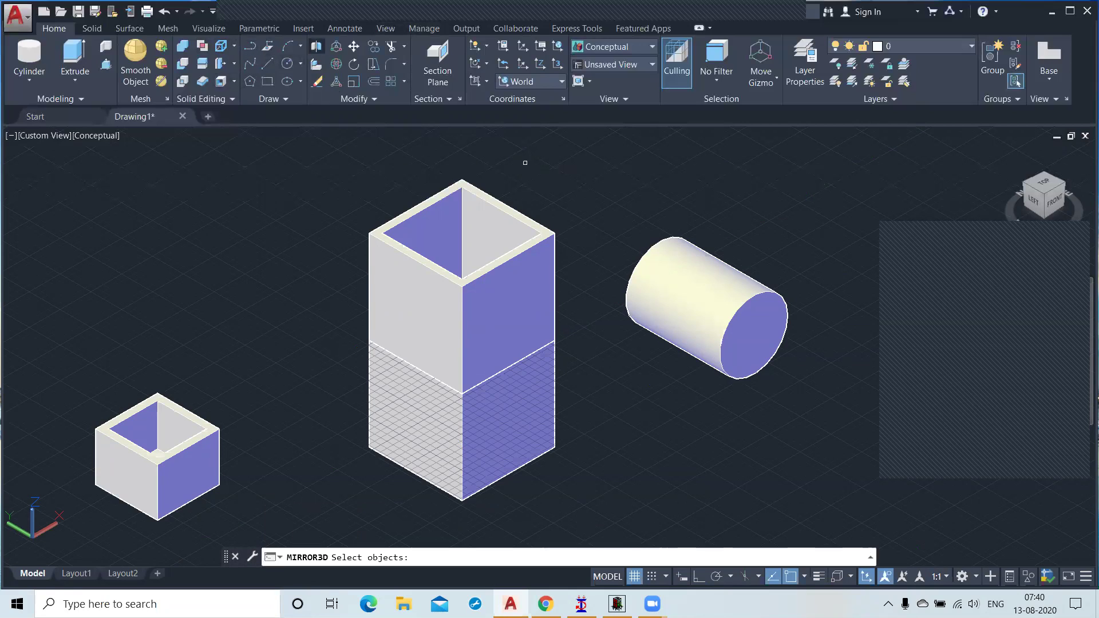
left_click(440, 329)
key("Return")
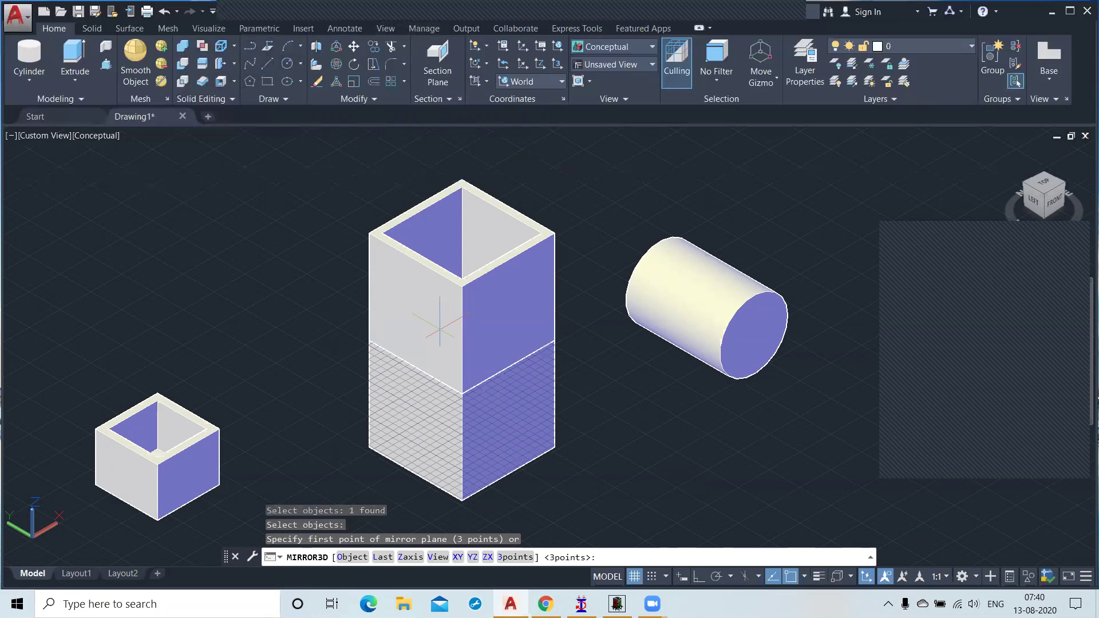
left_click(461, 286)
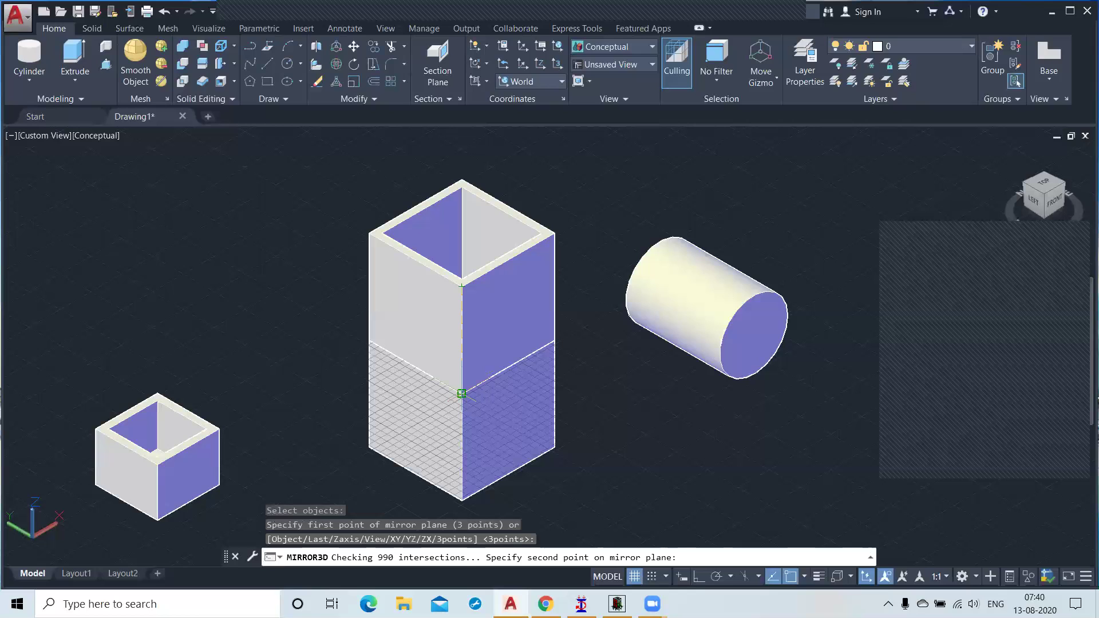
left_click(461, 394)
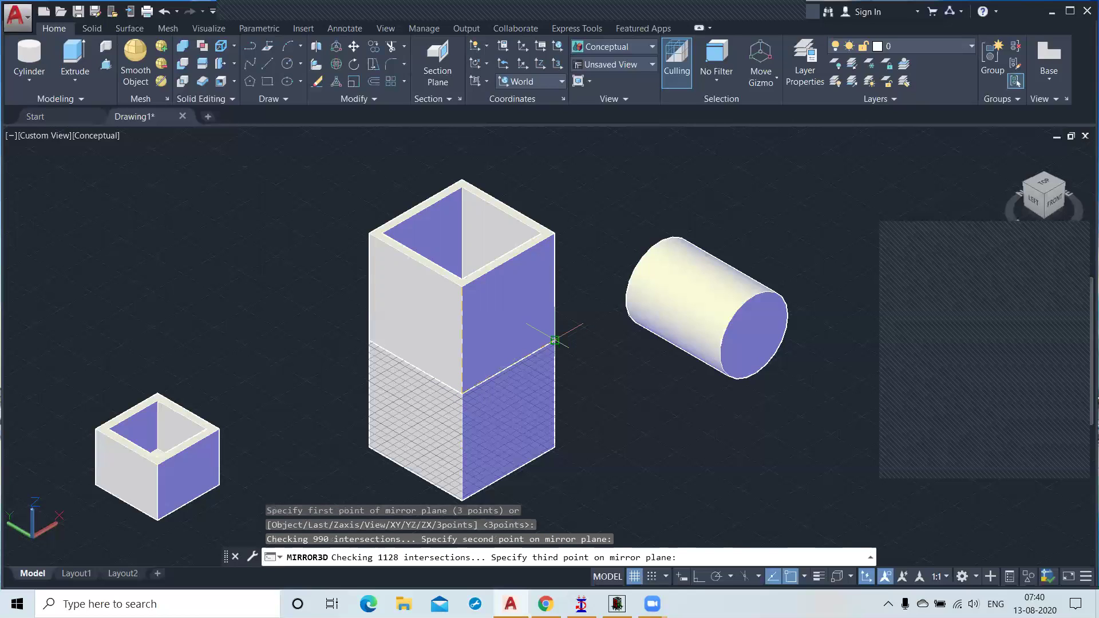
left_click(555, 340)
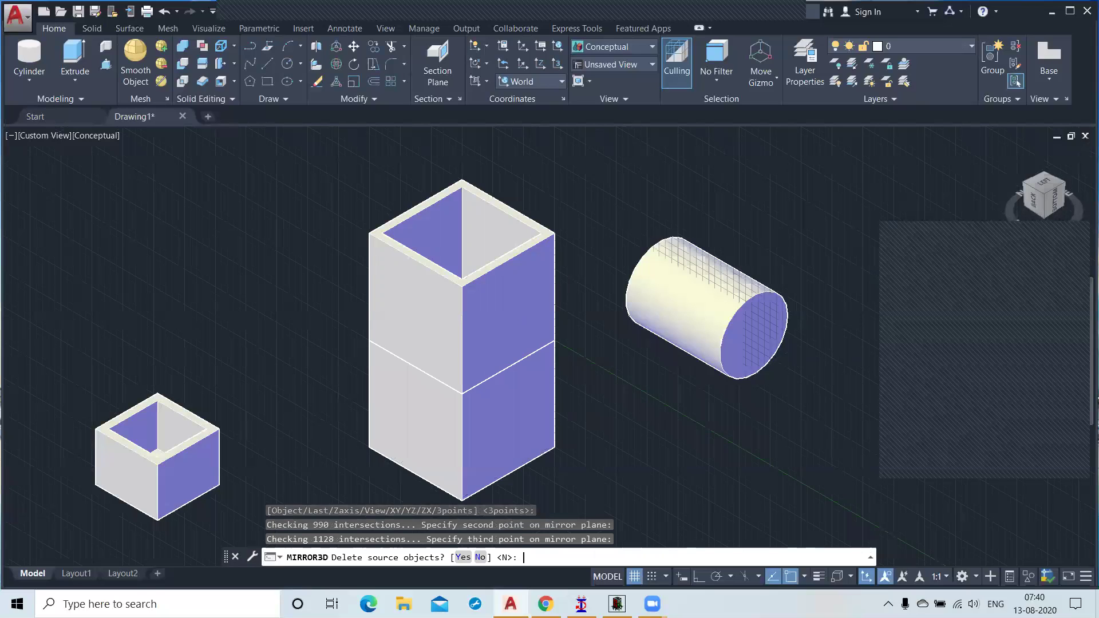
key("Return")
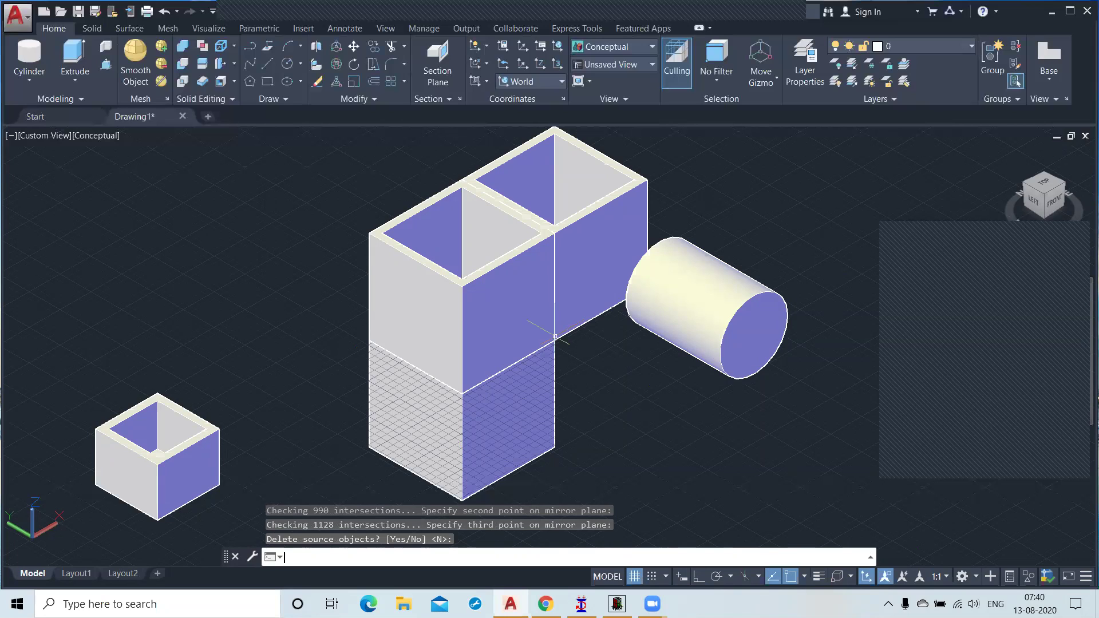
Use 3D Mirror to mirror the upper large box across the XY plane through 0,0,0, keeping the source object
key("Return")
scroll(558, 344, "up", 2)
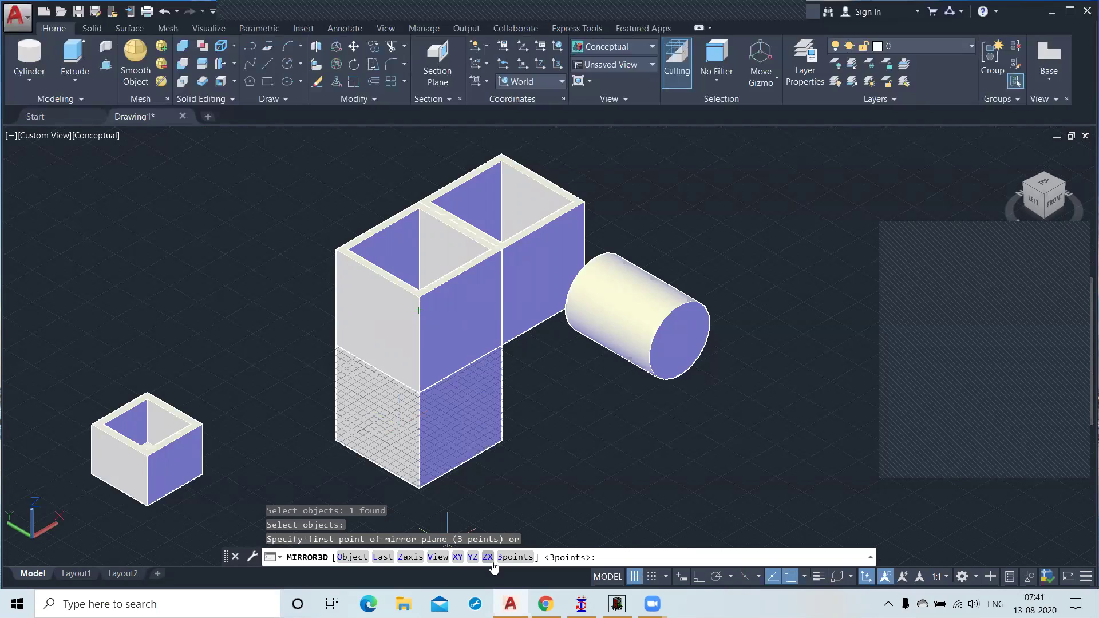
left_click(458, 557)
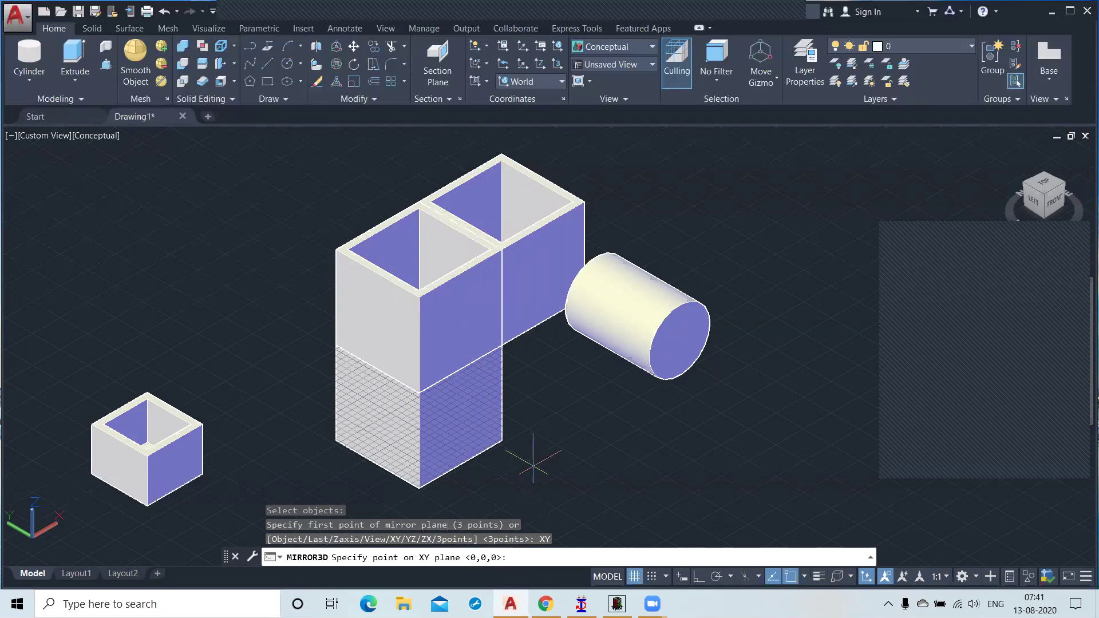
middle_click_drag(533, 463, 537, 462)
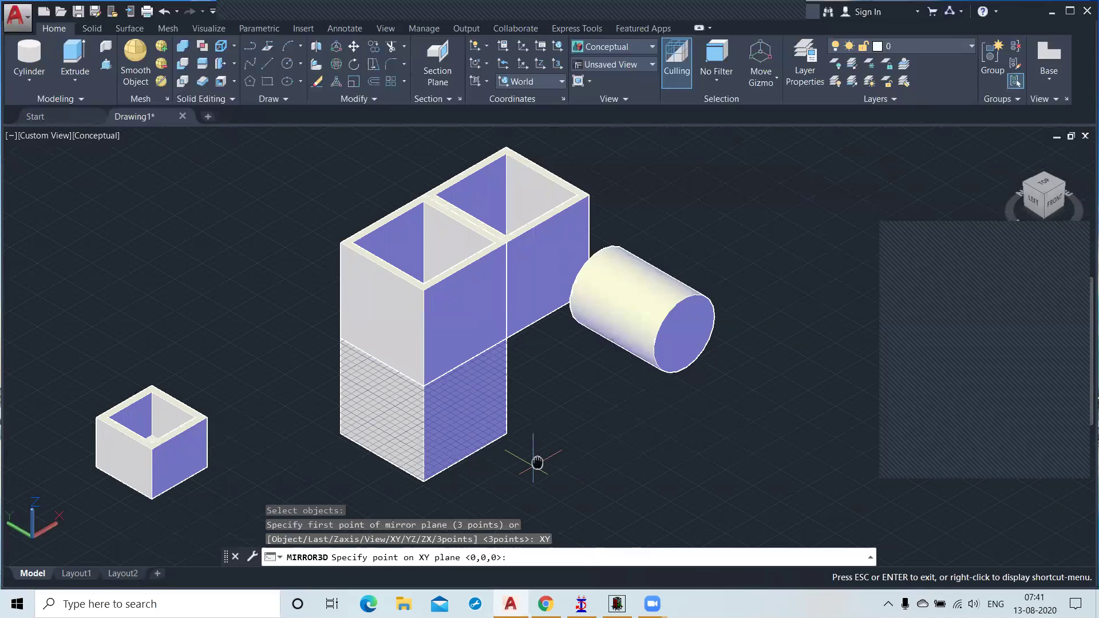
scroll(573, 393, "down", 2)
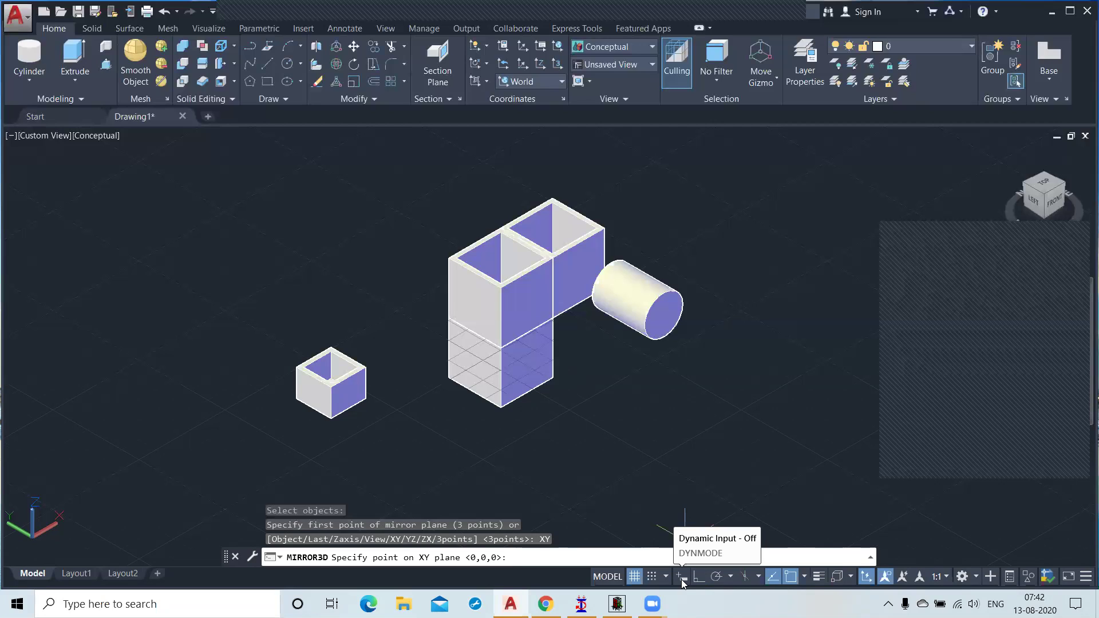
key("Return")
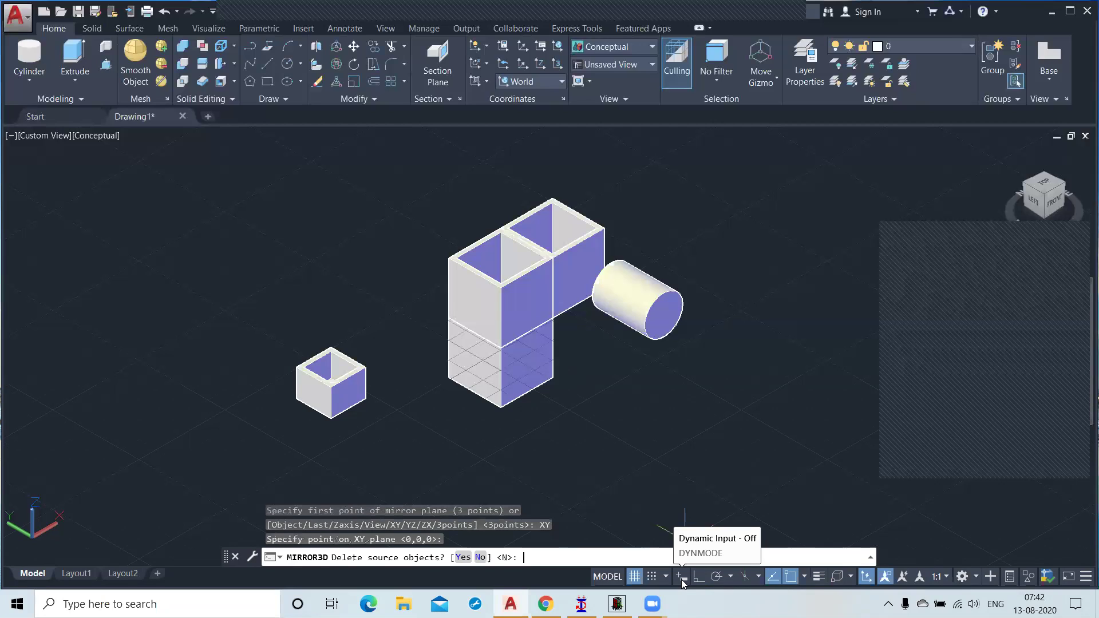
key("Return")
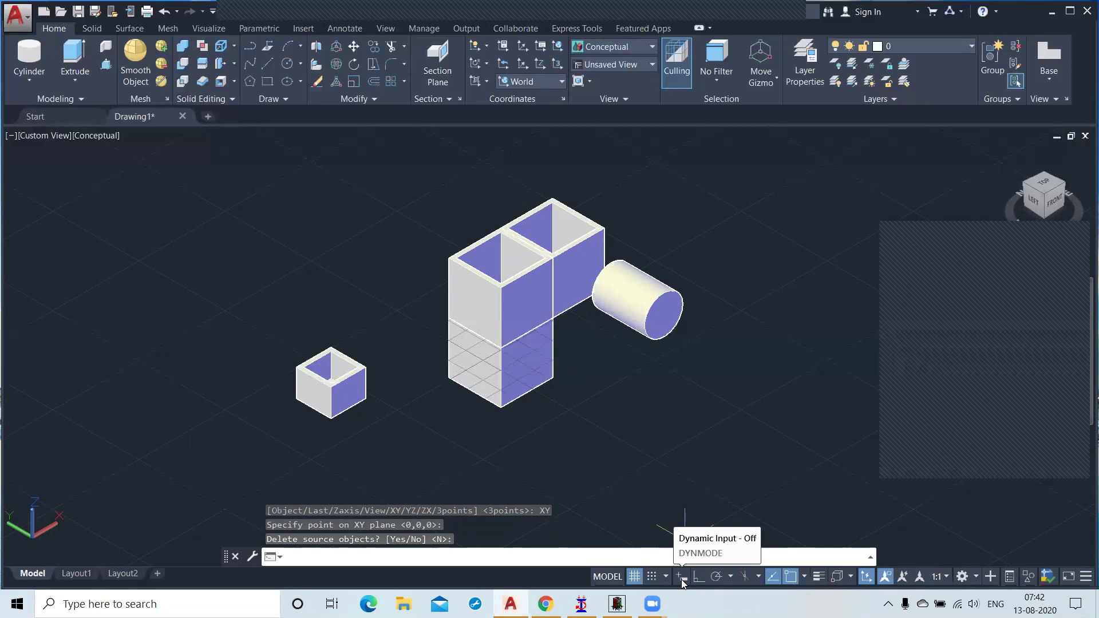
Use 3D Mirror to mirror the original large open box across the ZX plane through 0,0,0, keeping the source object
left_click(316, 45)
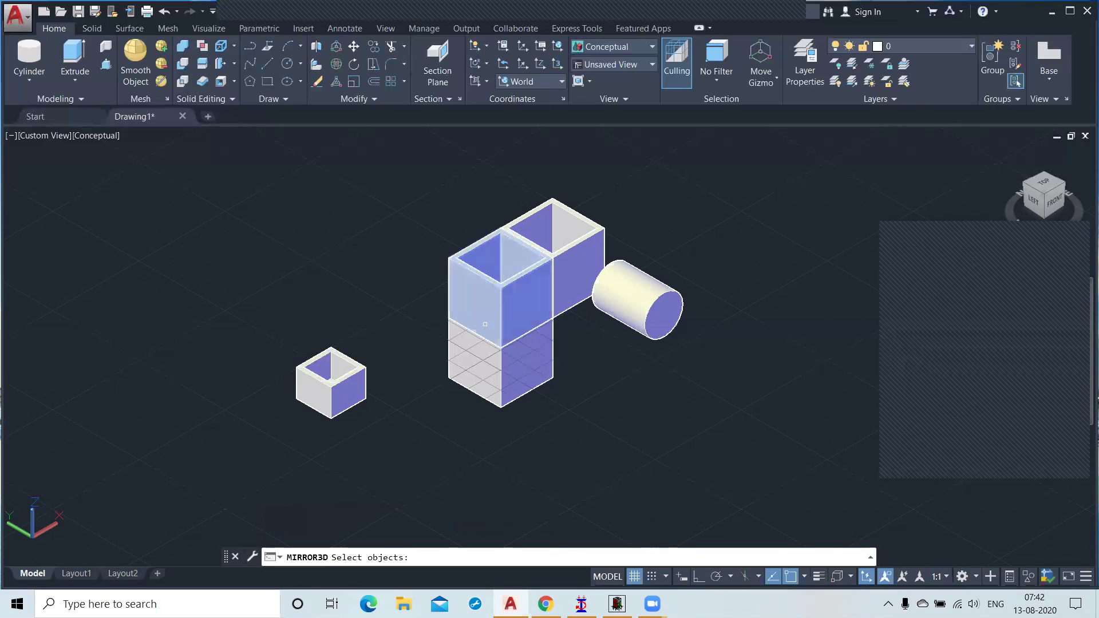
left_click(485, 325)
key("Return")
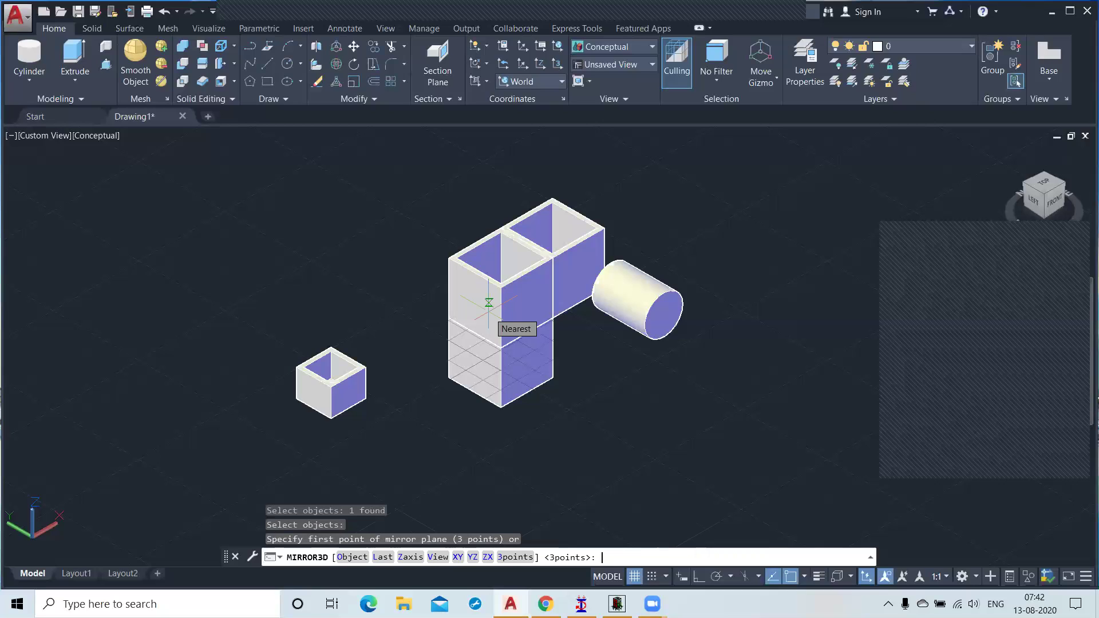
left_click(488, 558)
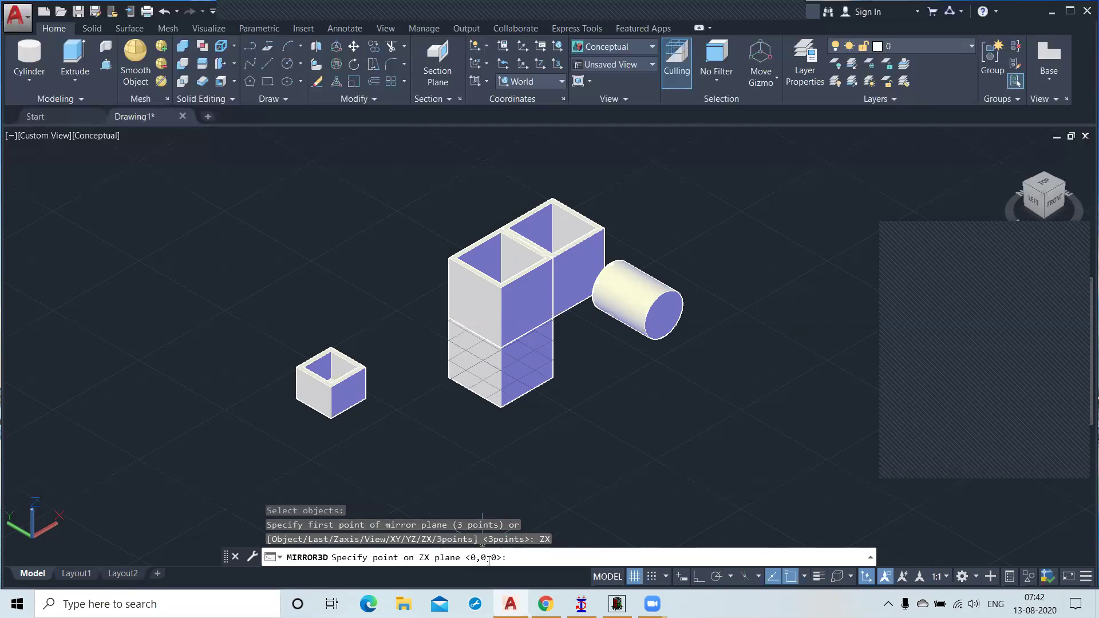
key("Return")
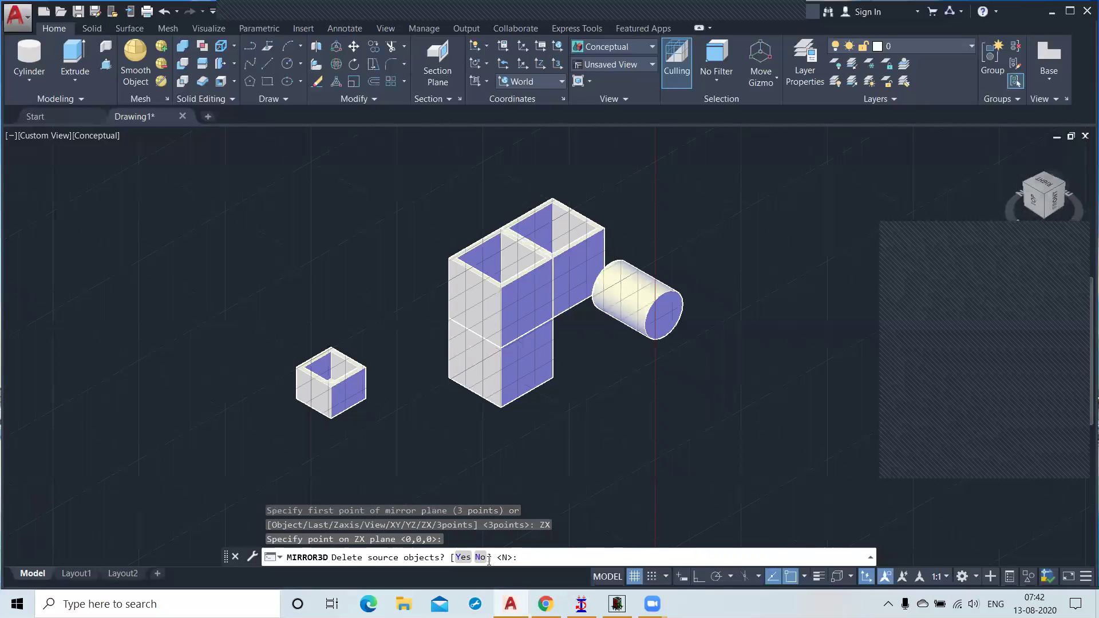
key("Return")
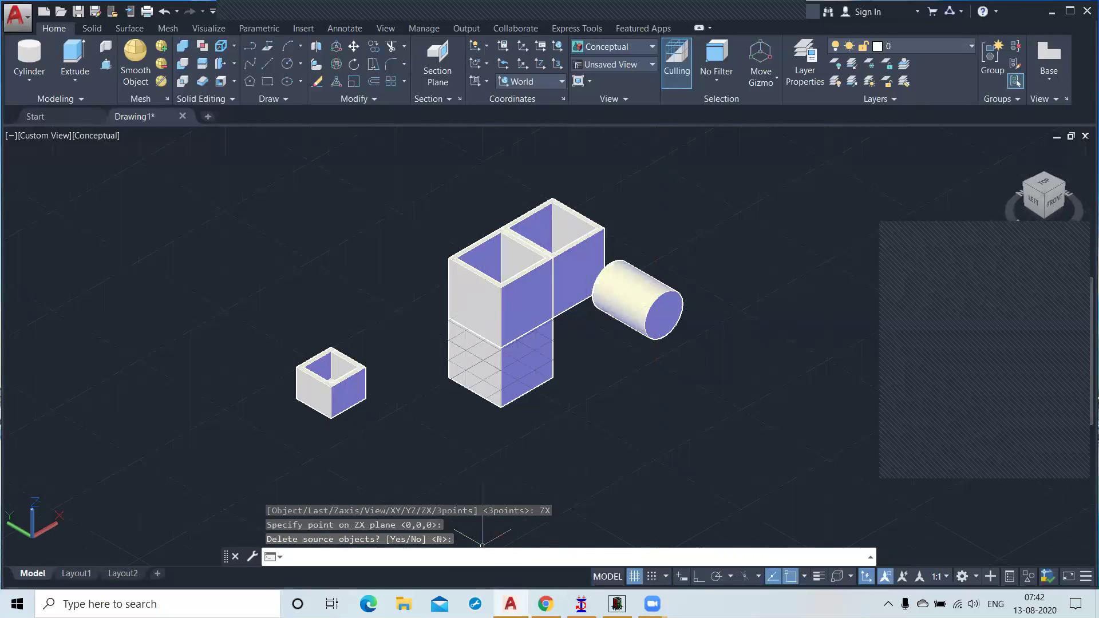
Delete the mirrored boxes below and beside the original large open box, including the duplicate underneath
scroll(451, 431, "down", 3)
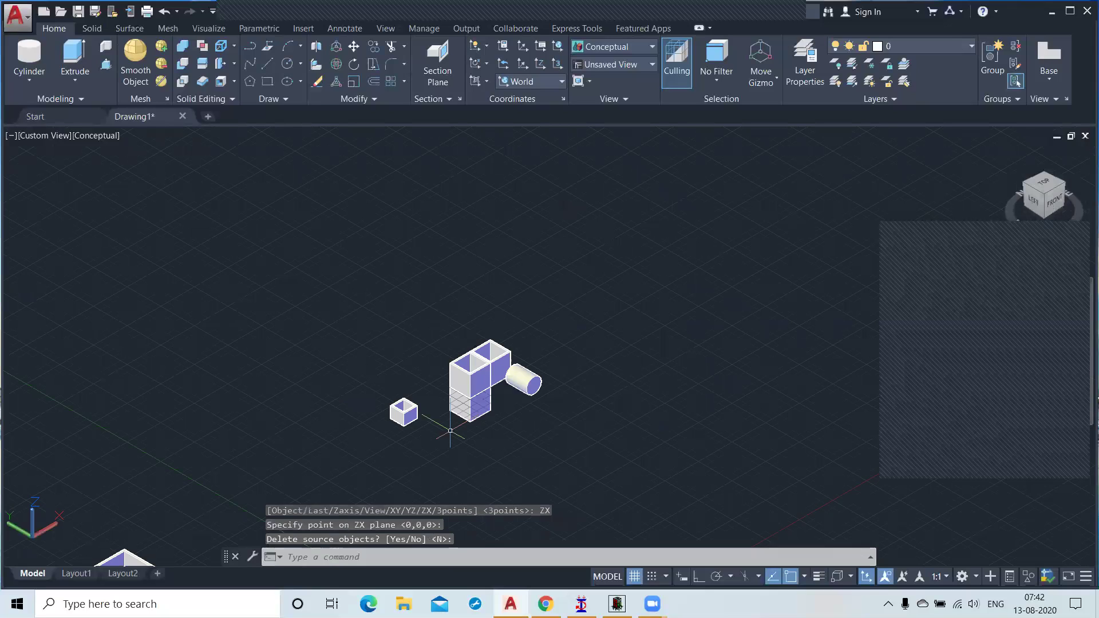
scroll(450, 430, "up", 3)
middle_click_drag(506, 295, 526, 250)
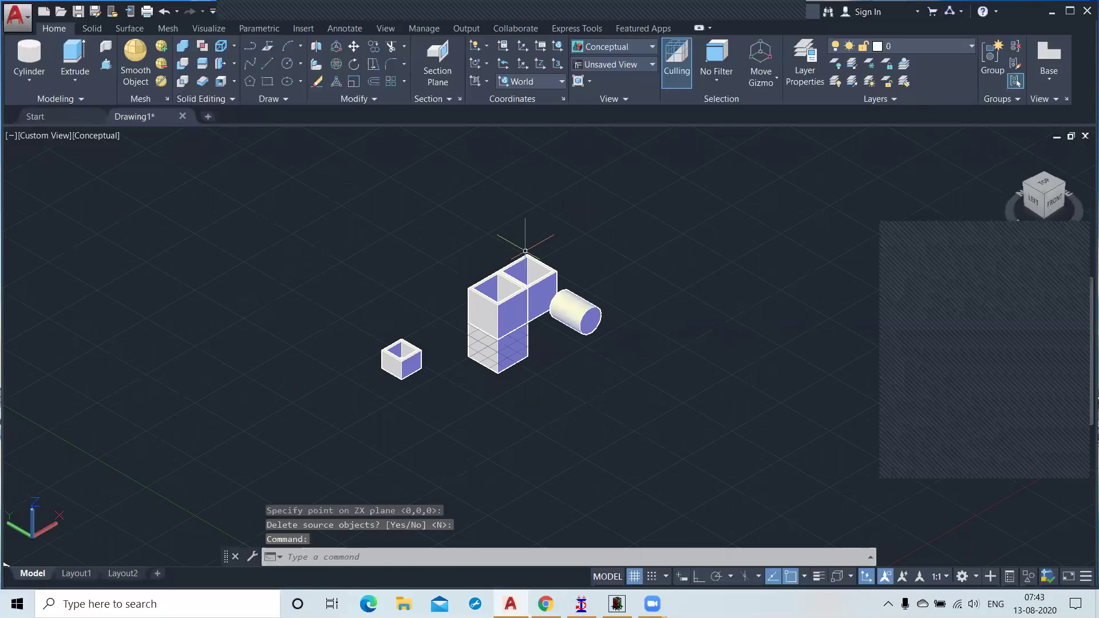
scroll(460, 319, "up", 2)
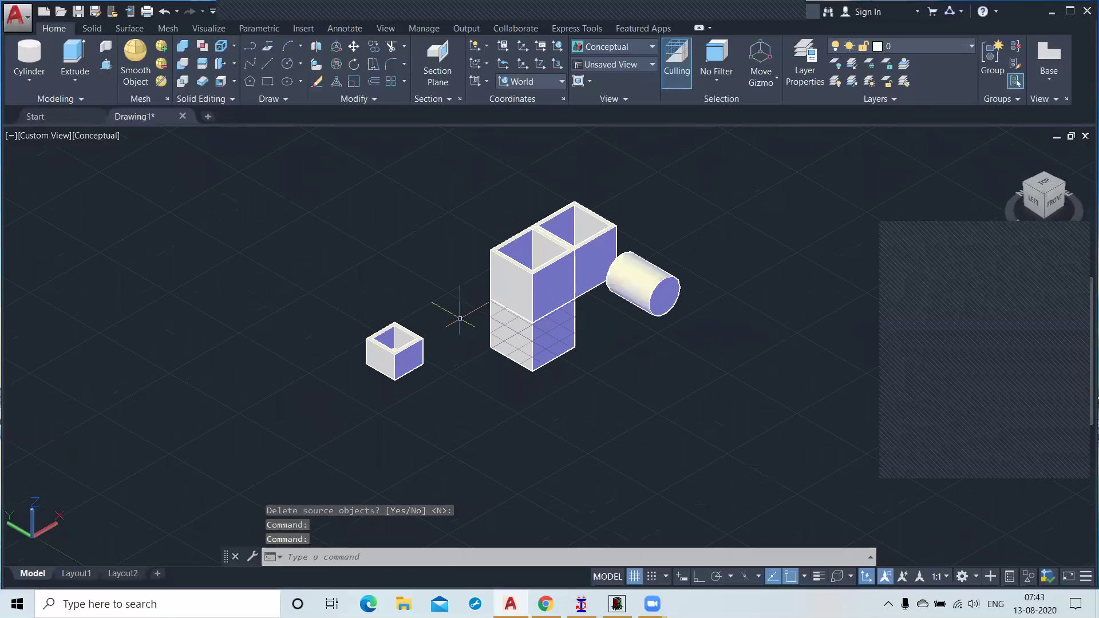
left_click(497, 313)
left_click(598, 244)
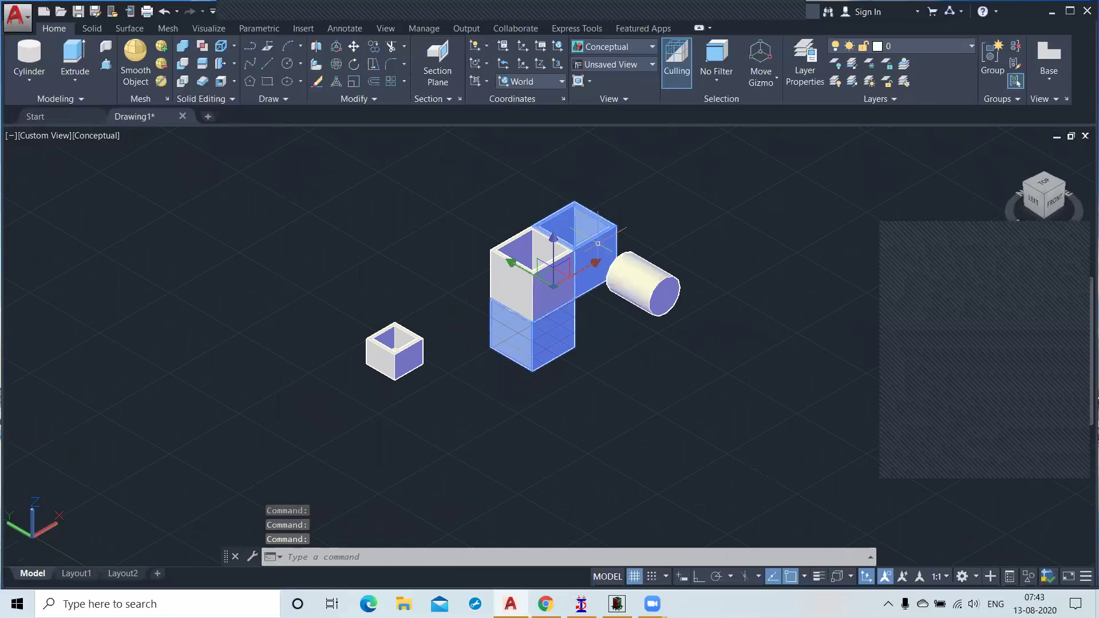
key("Delete")
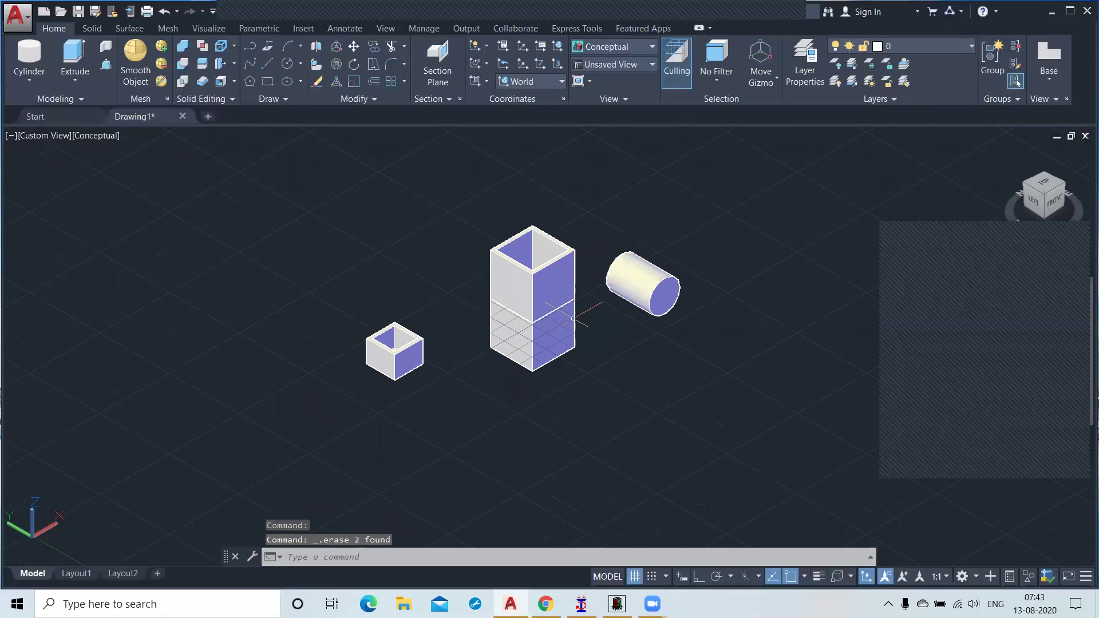
left_click(550, 344)
key("Delete")
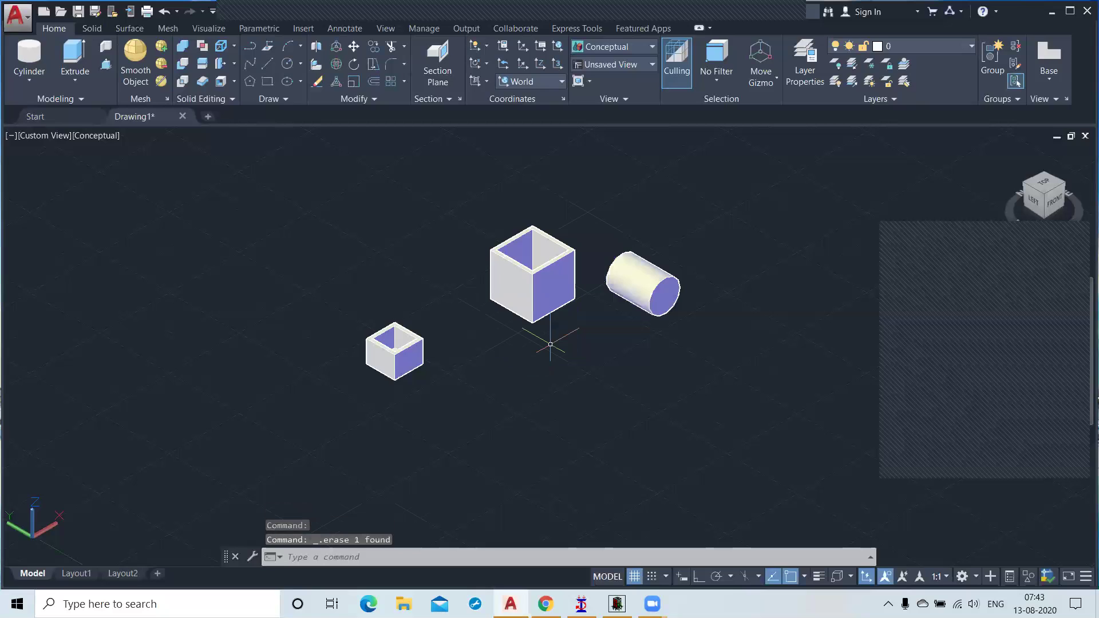
Use 3D Align to attach the small open box to the large box's left face, matching three corners of its right face to three of that face
scroll(370, 333, "up", 2)
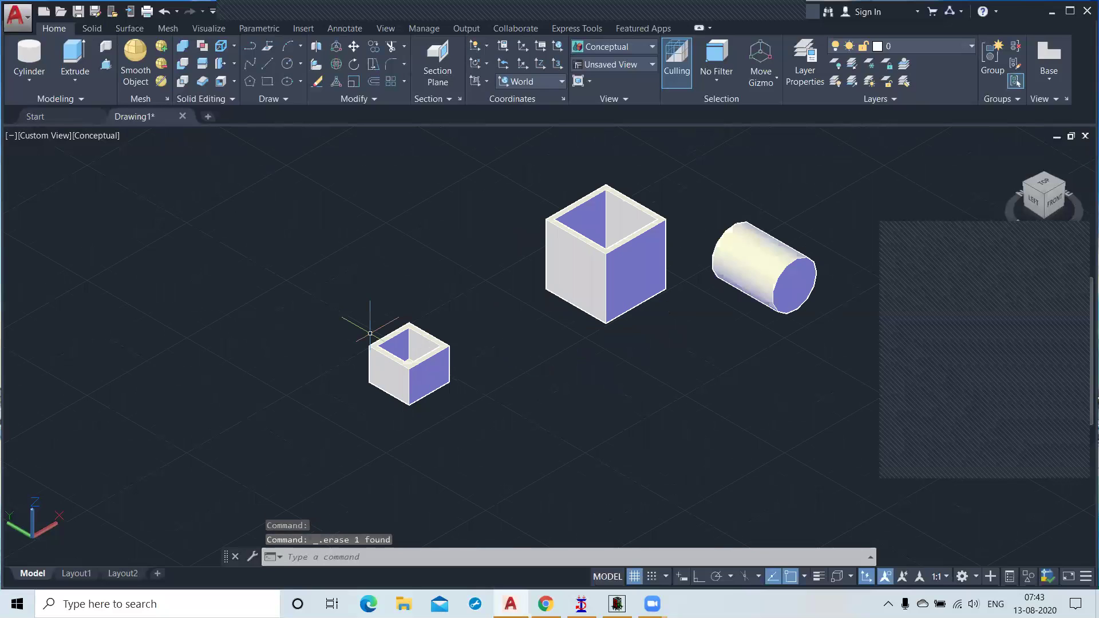
scroll(421, 337, "up", 2)
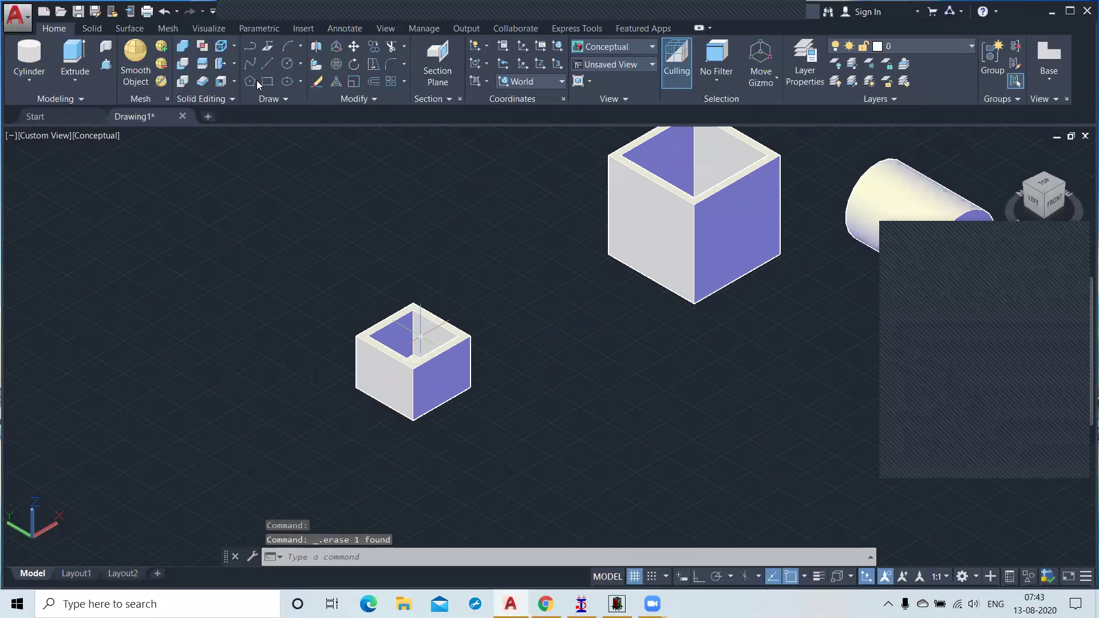
left_click(316, 65)
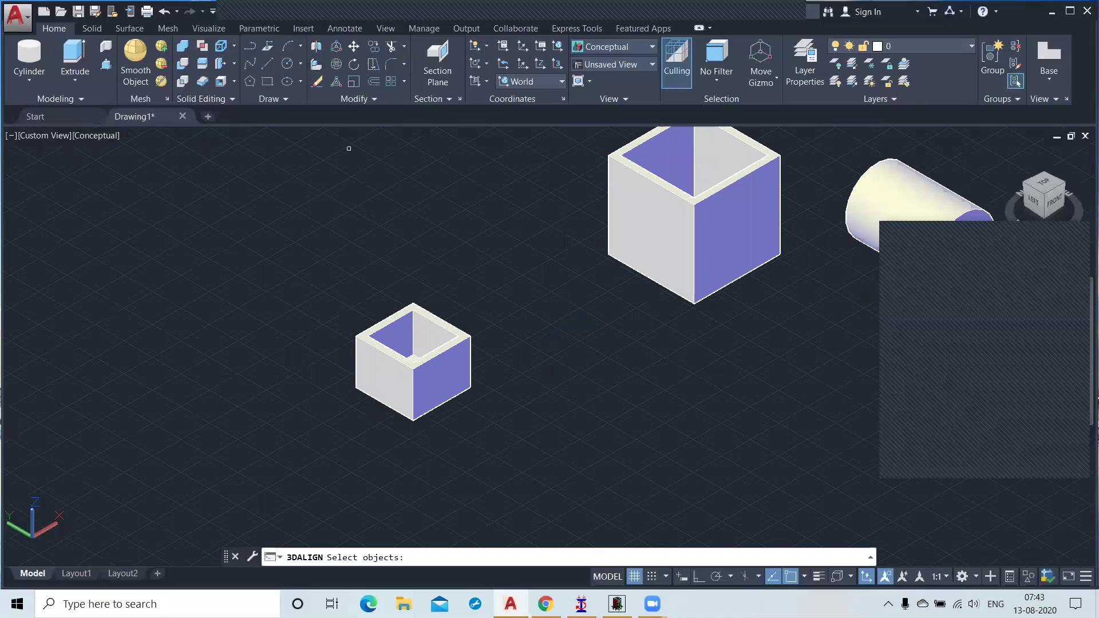
left_click(393, 404)
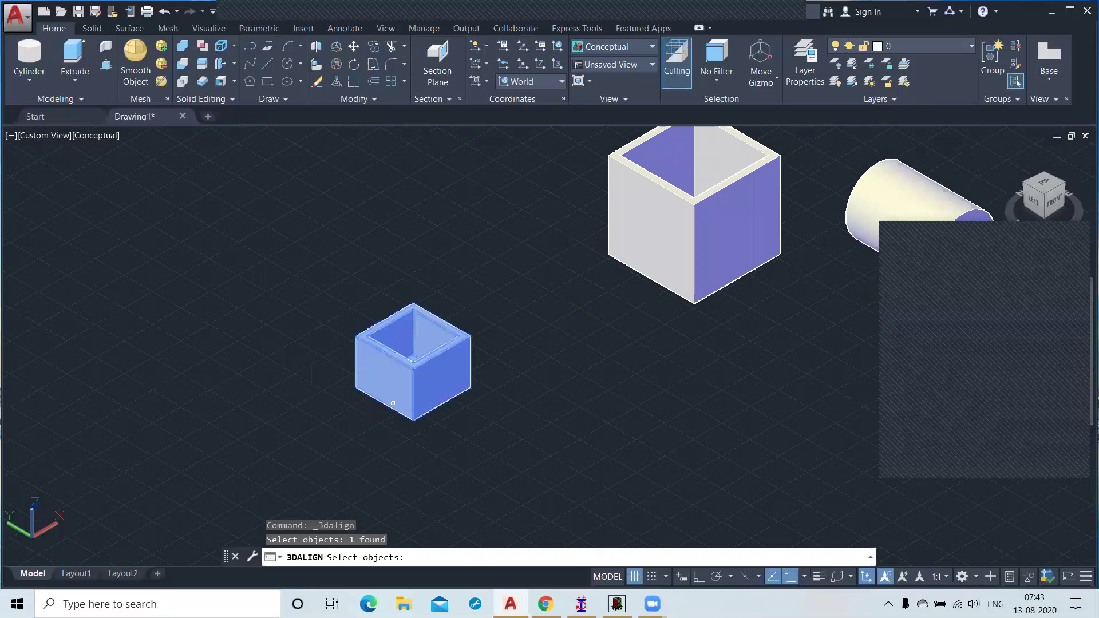
key("Return")
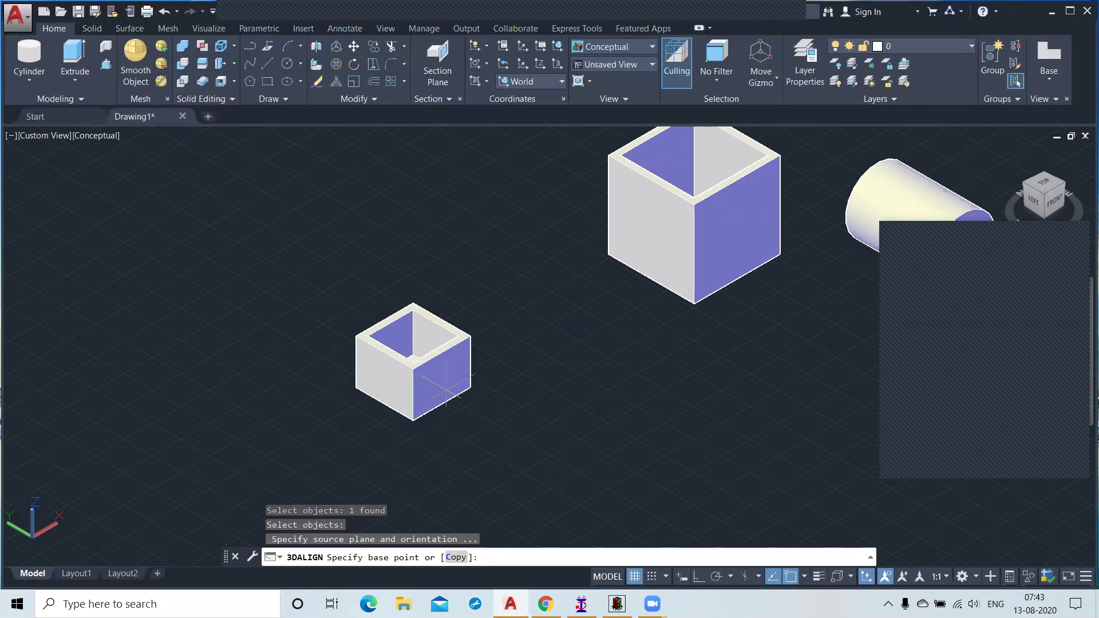
left_click(413, 363)
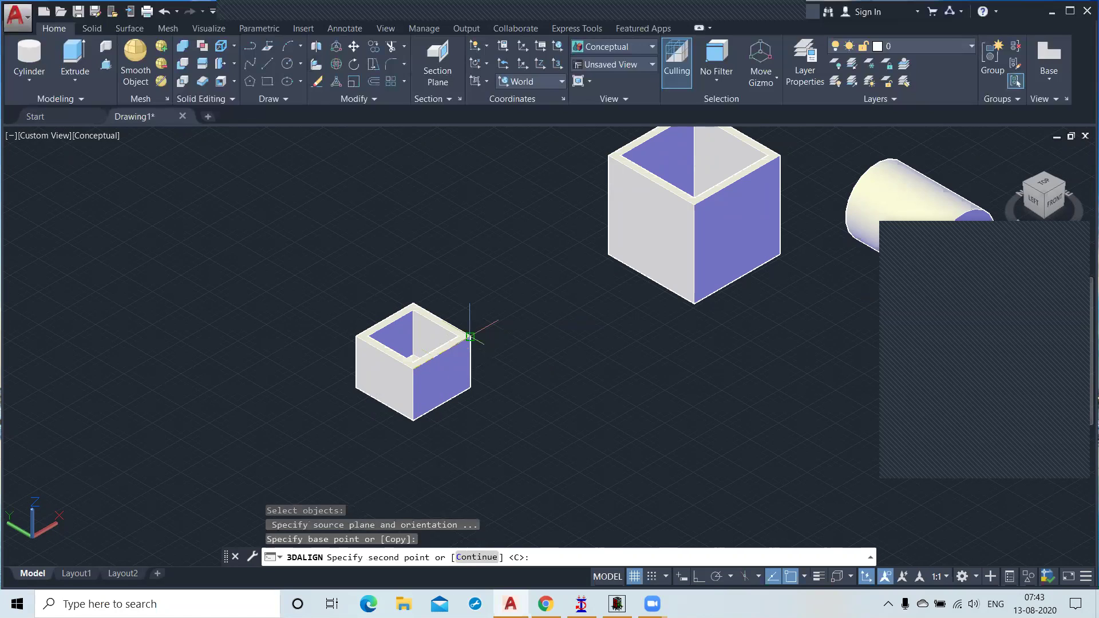
left_click(470, 336)
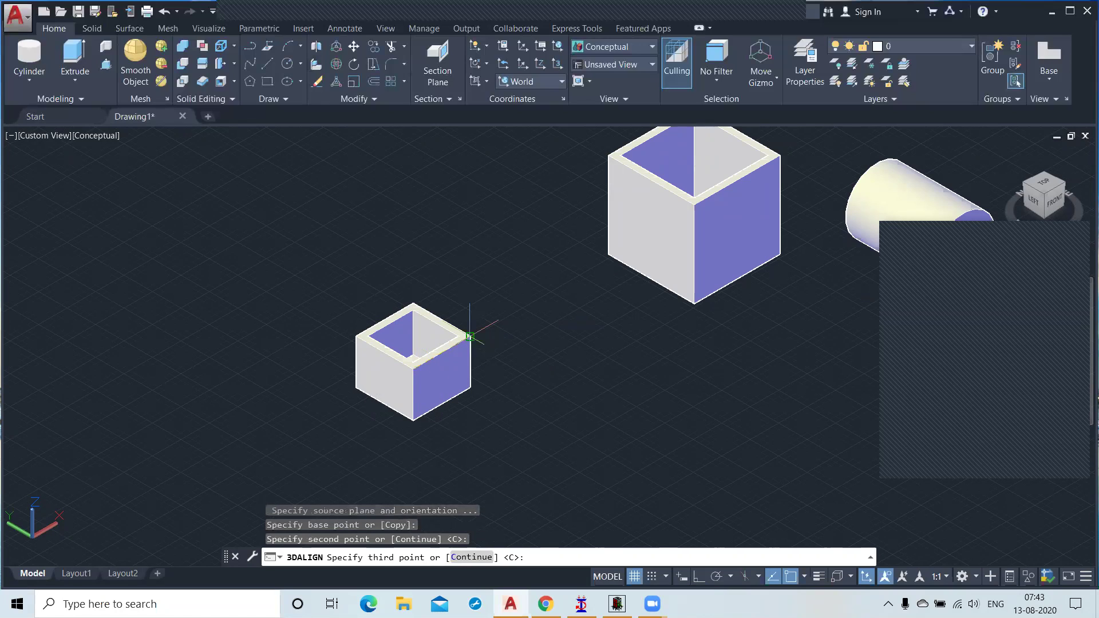
left_click(470, 387)
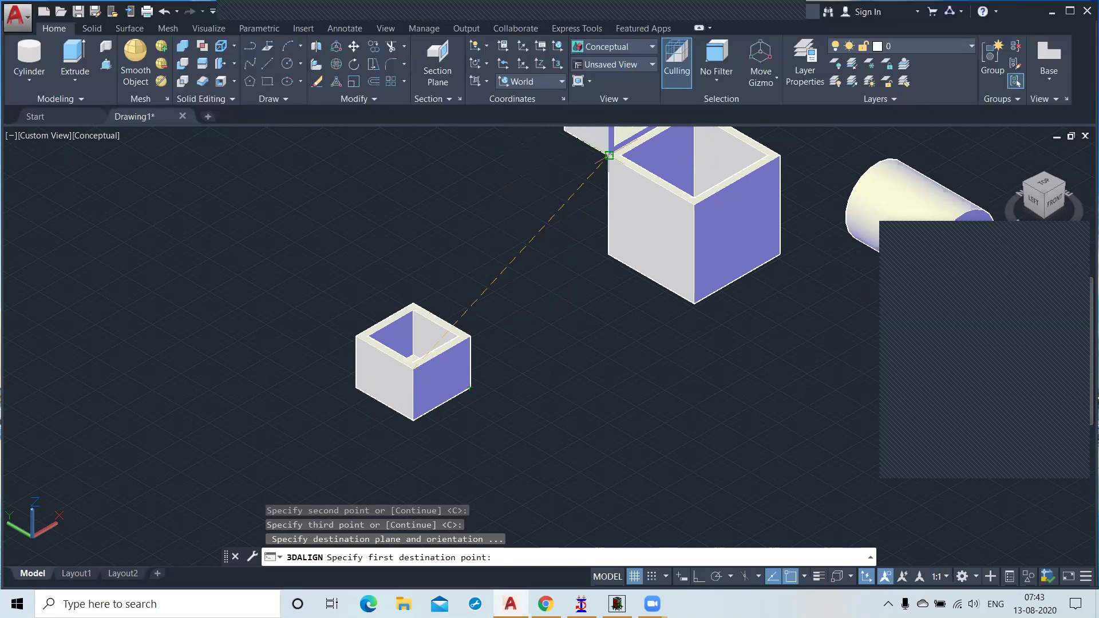
left_click(609, 155)
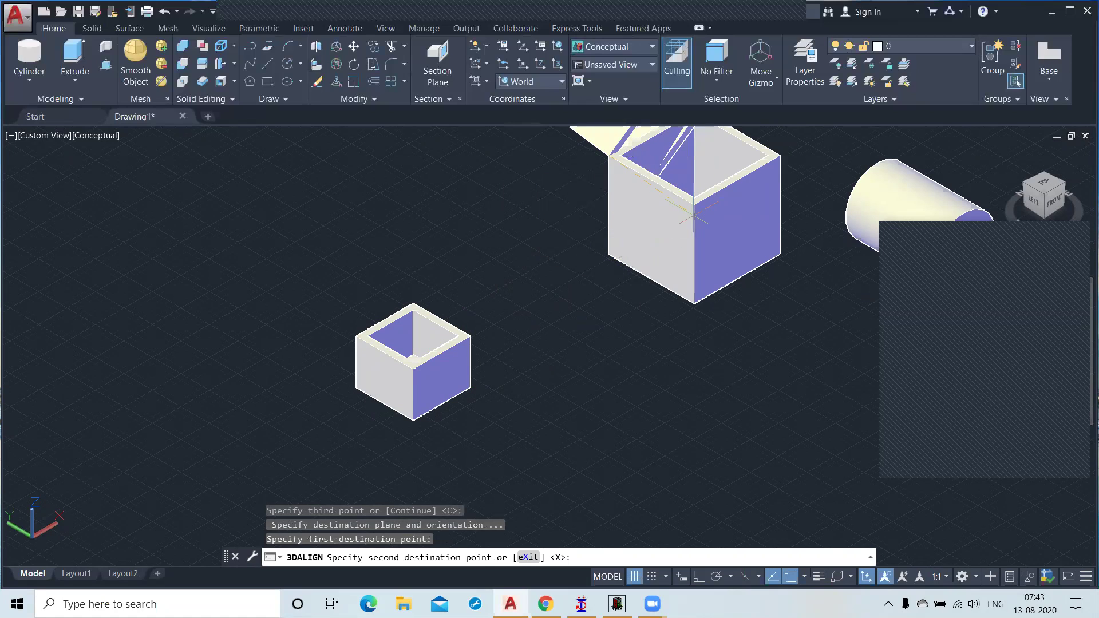
left_click(694, 200)
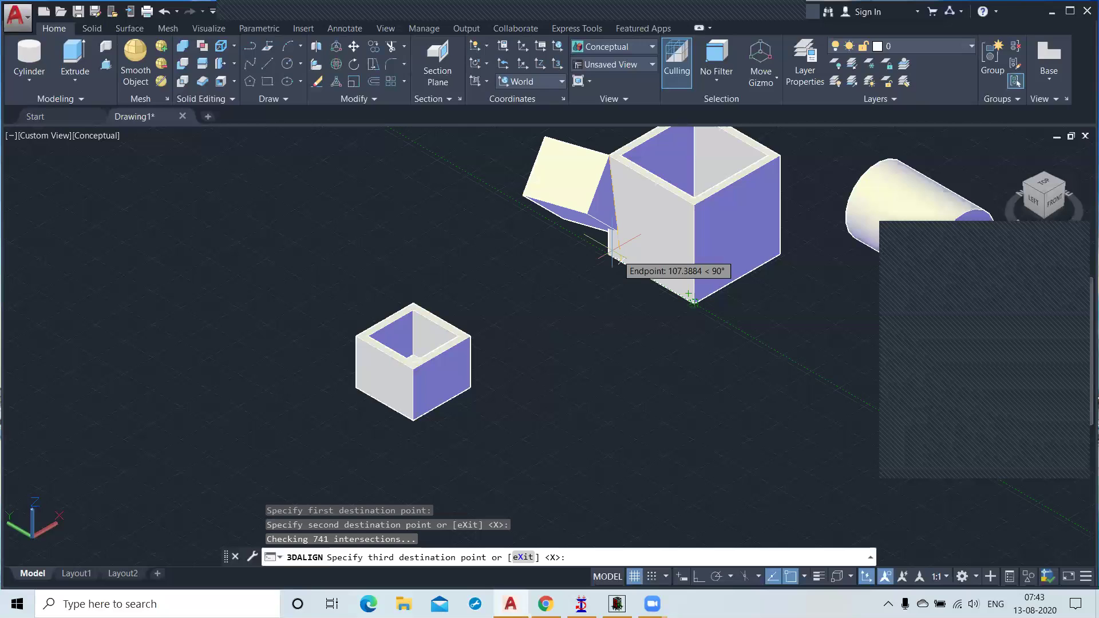
left_click(606, 259)
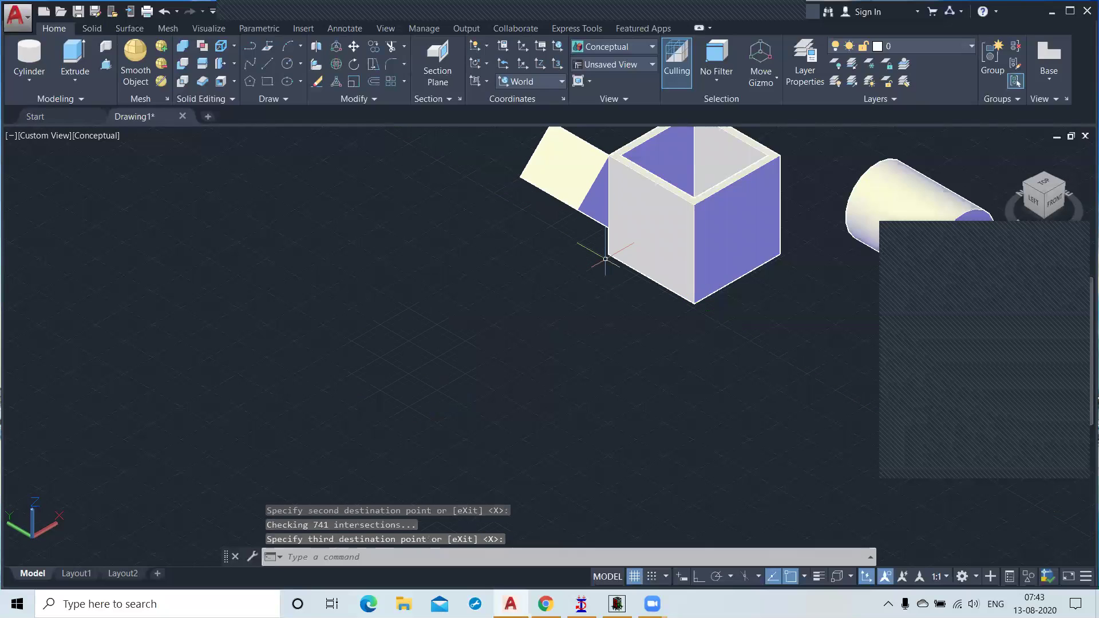
Inspect the aligned boxes from behind and undo the 3D Align of the small box
middle_click_drag(508, 329, 521, 389)
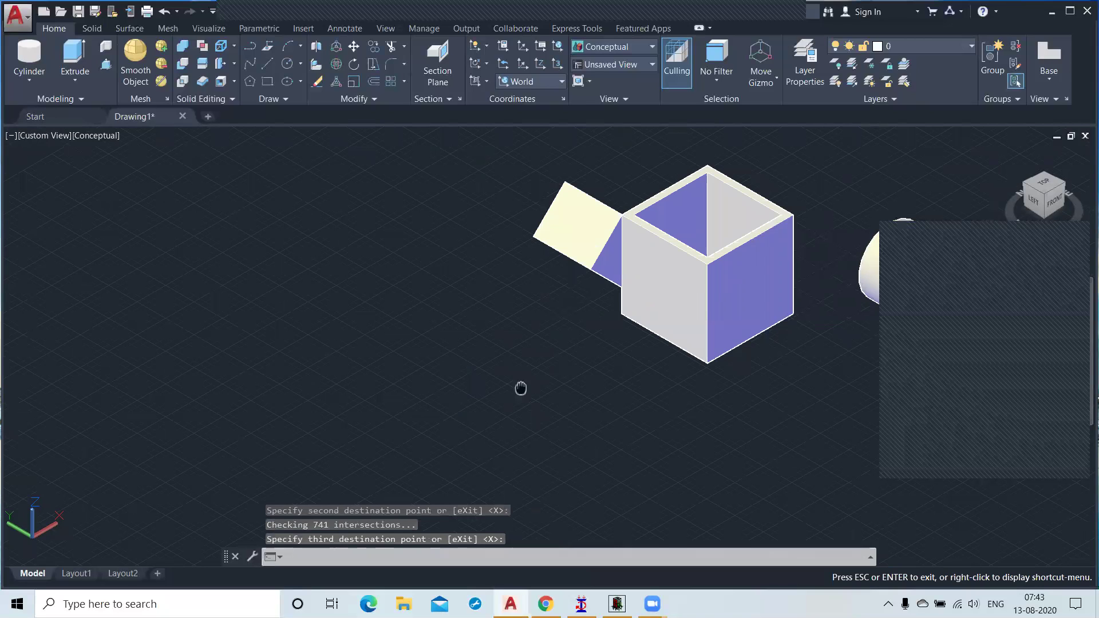
middle_click_drag(520, 389, 604, 433)
middle_click_drag(567, 324, 545, 351, "shift")
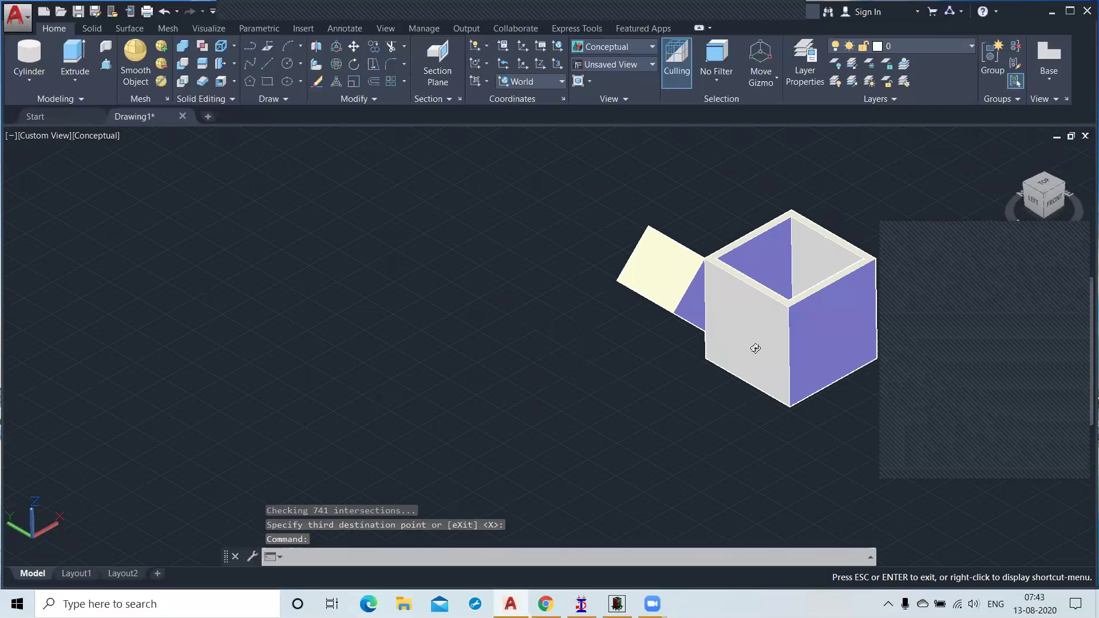
middle_click_drag(772, 336, 777, 357, "shift")
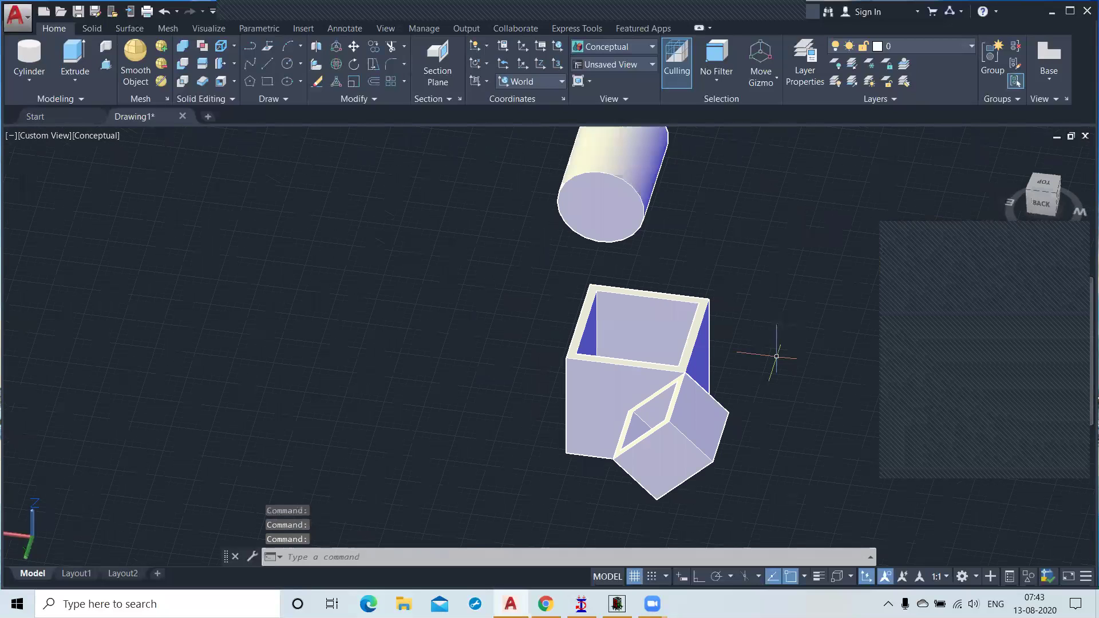
key("ctrl+z")
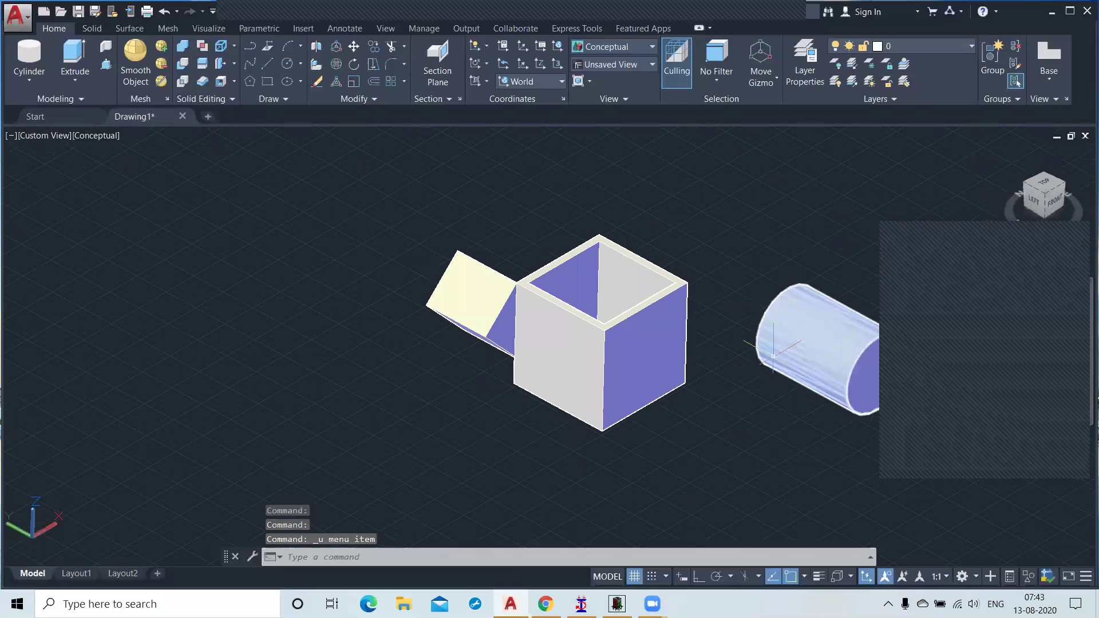
key("ctrl+z")
key("ctrl+z")
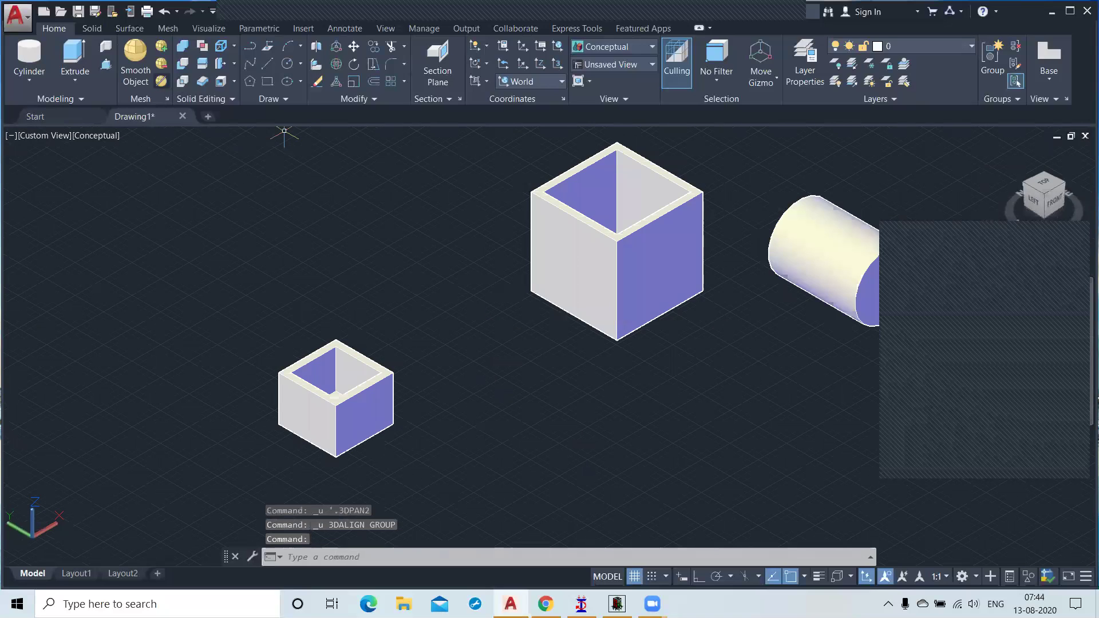
left_click(316, 64)
left_click(366, 418)
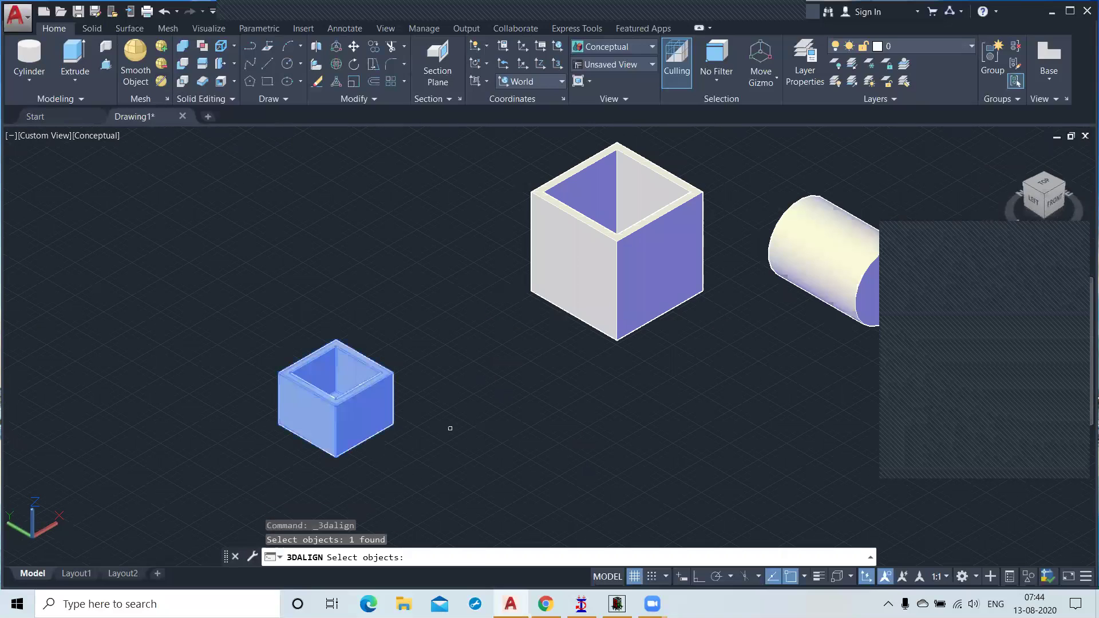
key("Return")
middle_click_drag(494, 452, 321, 366, "shift")
scroll(367, 349, "up", 4)
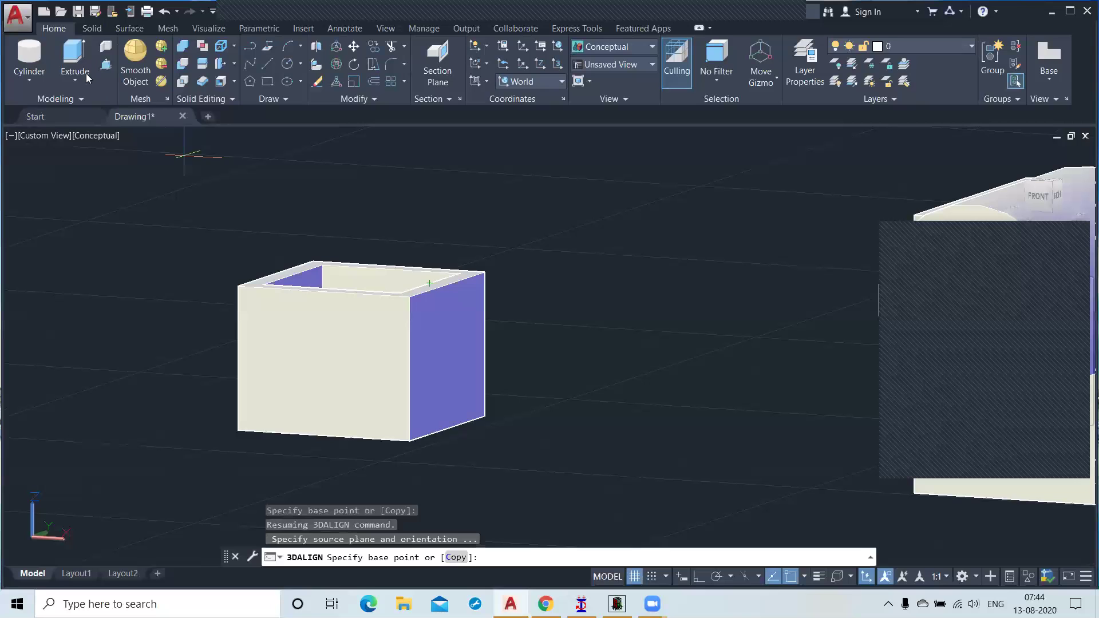
key("Escape")
Switch the visual style to 2D Wireframe and use 3D Align on the small box, defining its source plane by three outer corners of its right face
left_click(96, 135)
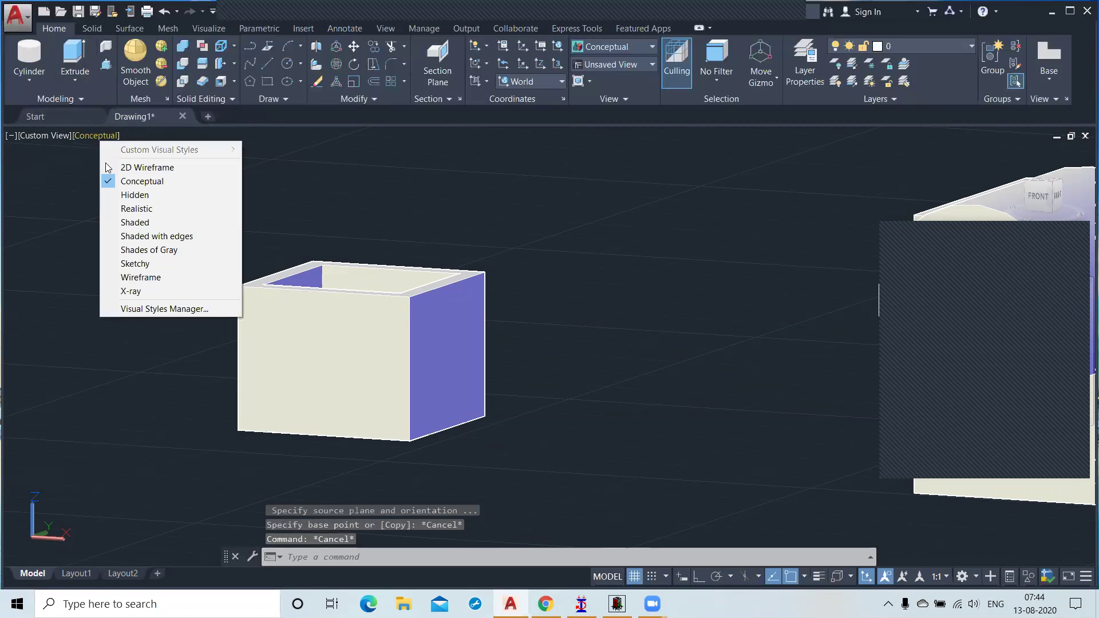
left_click(110, 166)
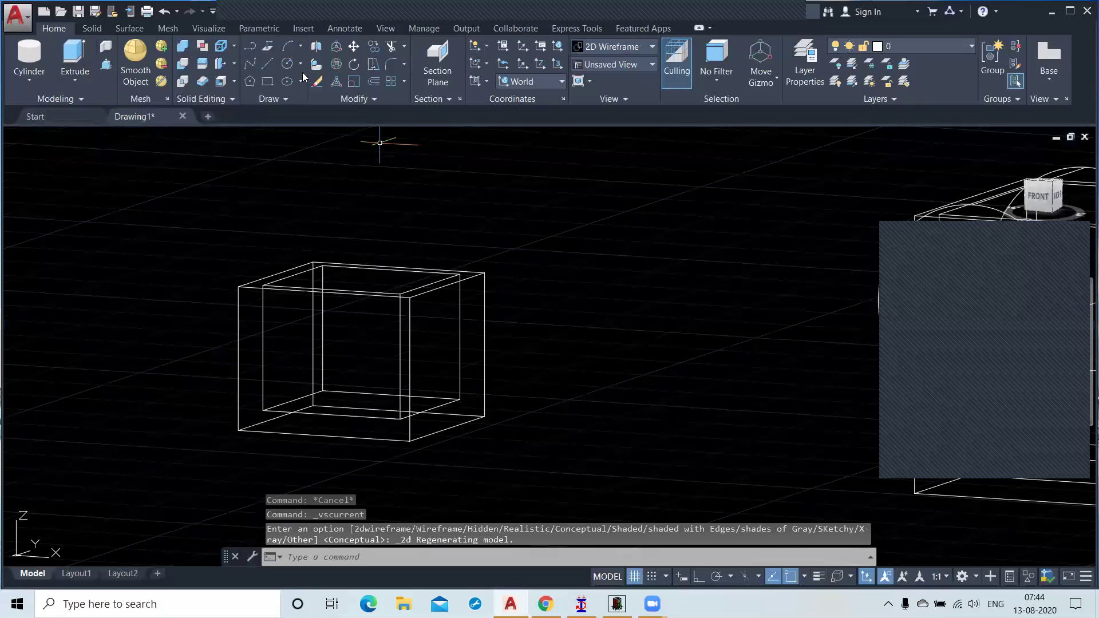
left_click(316, 67)
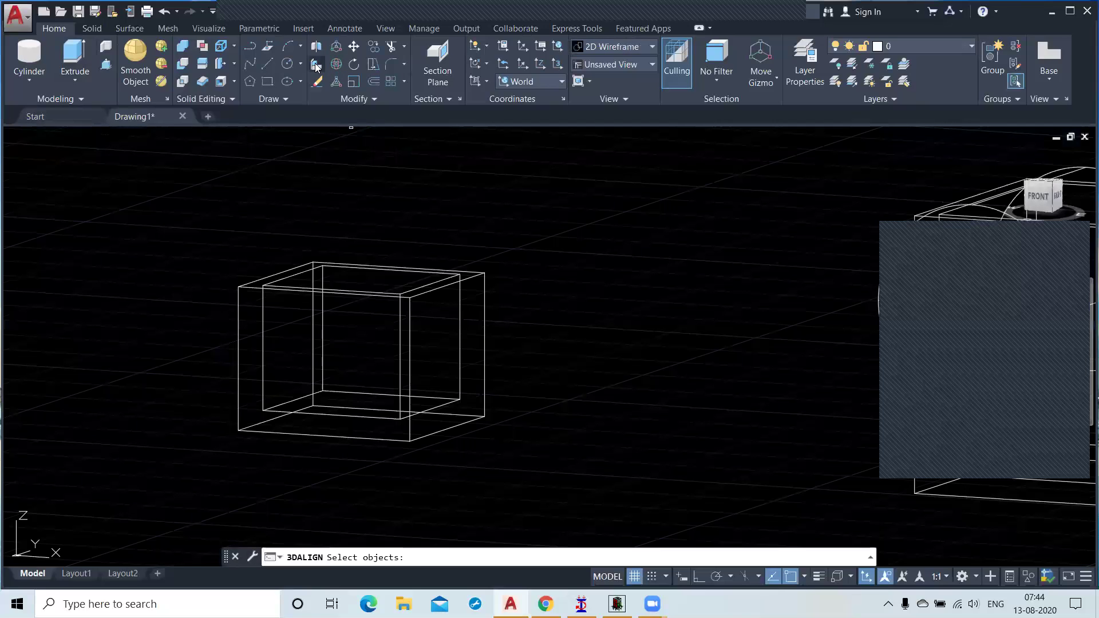
left_click(384, 363)
left_click(409, 302)
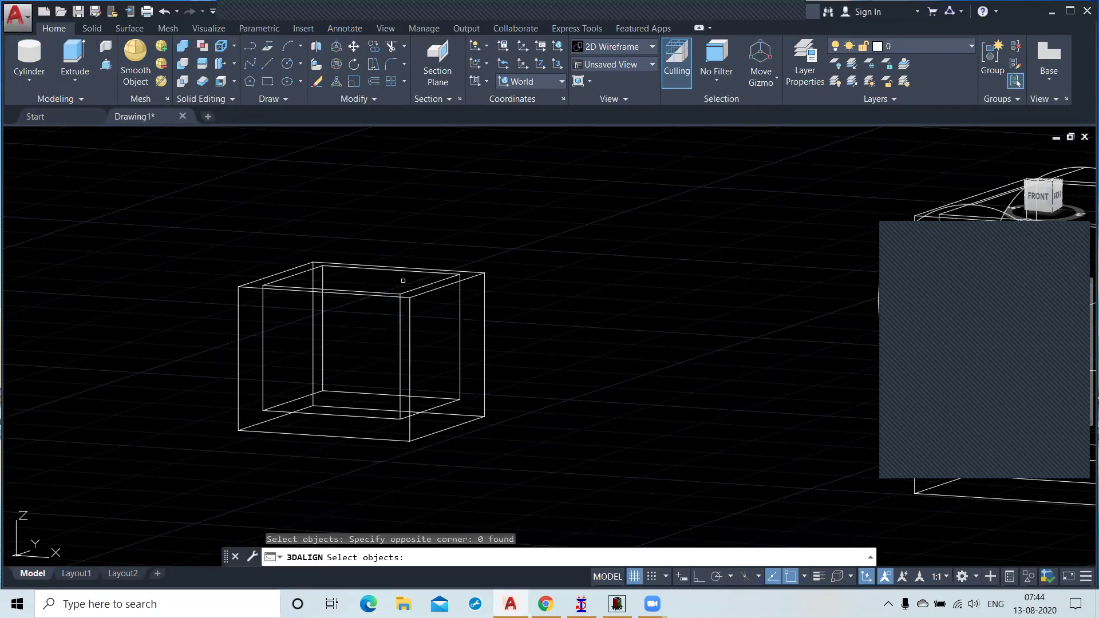
left_click(410, 301)
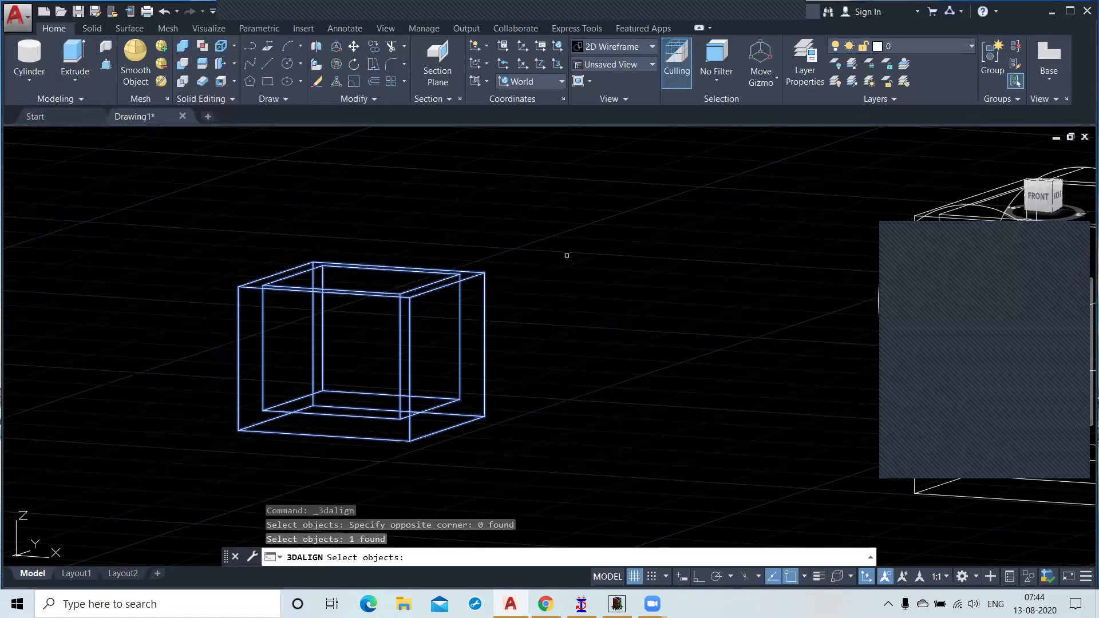
key("Return")
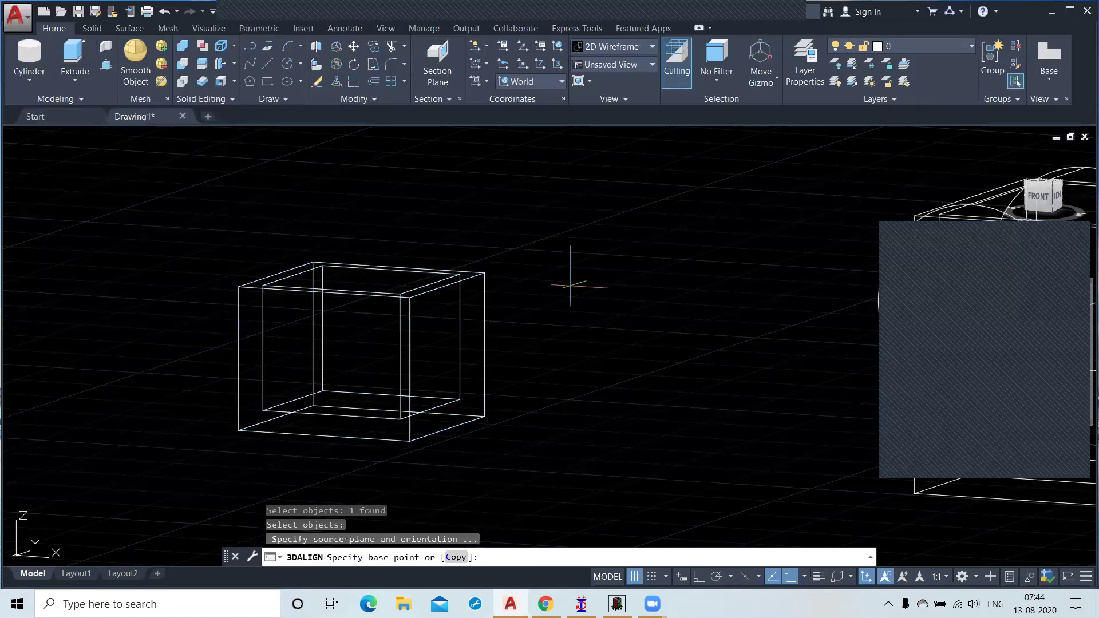
left_click(410, 441)
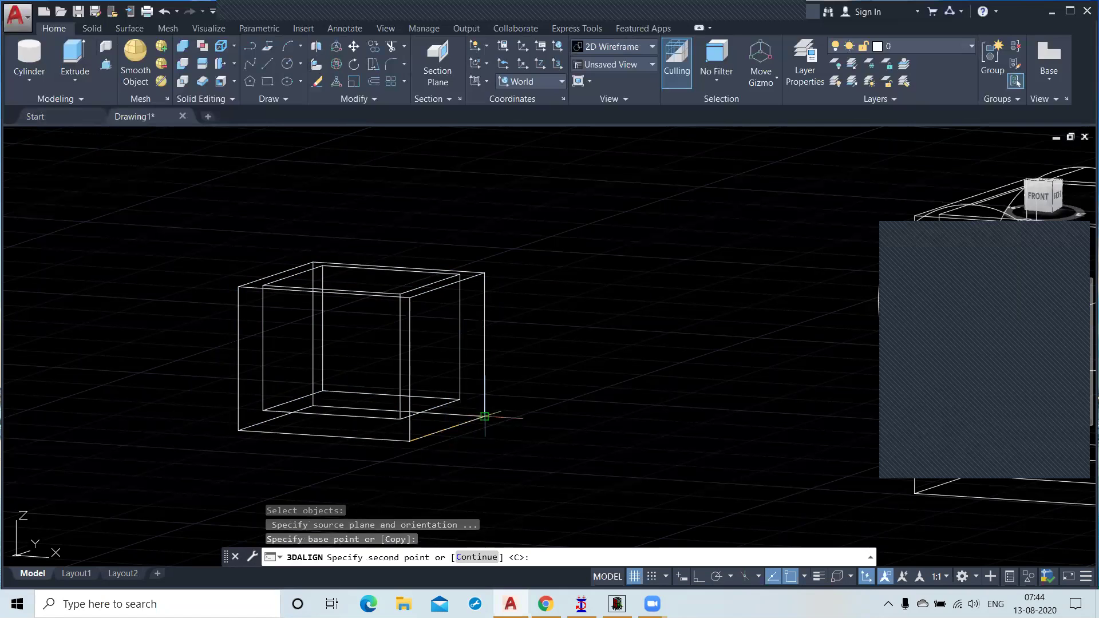
left_click(485, 417)
left_click(485, 273)
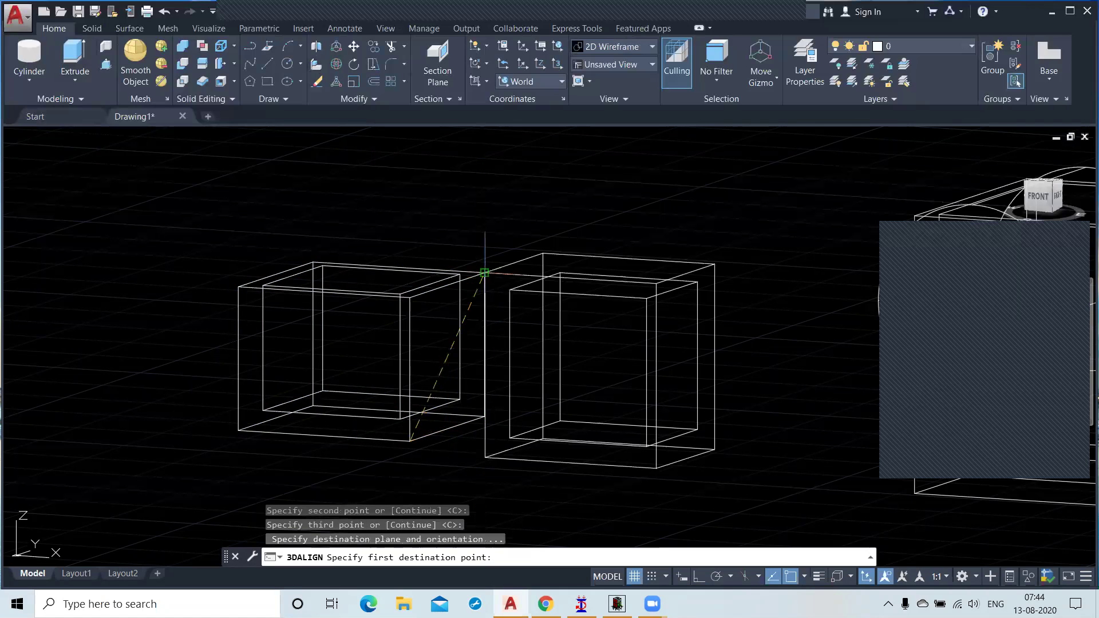
Finish aligning the small box flush against the large box's left face, with the destination starting at that face's bottom back corner and running along its bottom edge
middle_click_drag(527, 378, 182, 357)
middle_click_drag(323, 388, 394, 399, "shift")
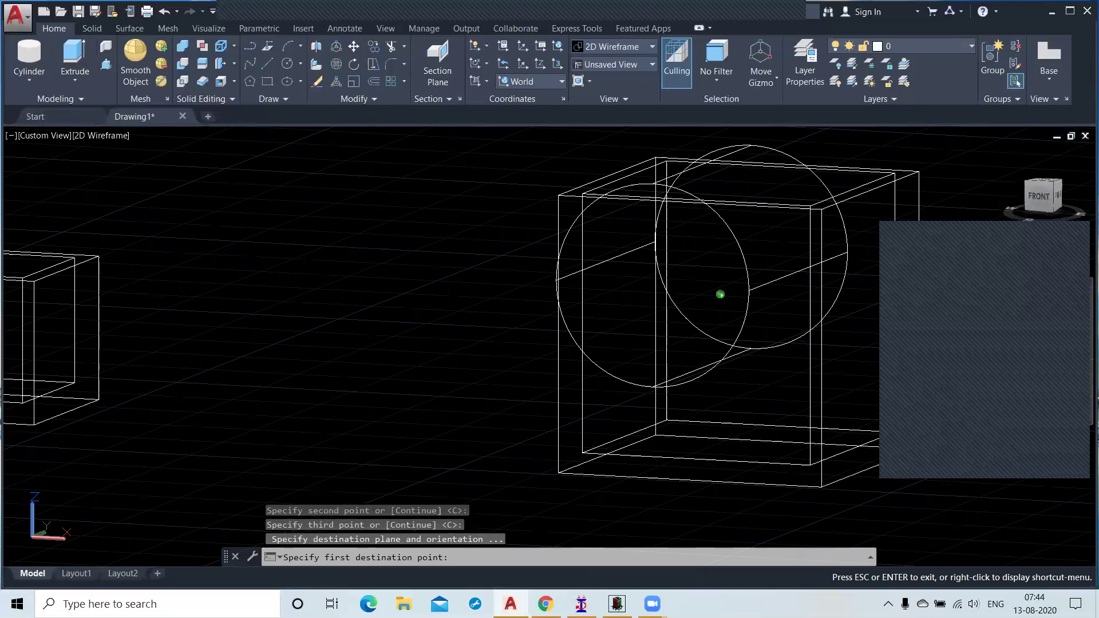
middle_click_drag(721, 294, 379, 422, "shift")
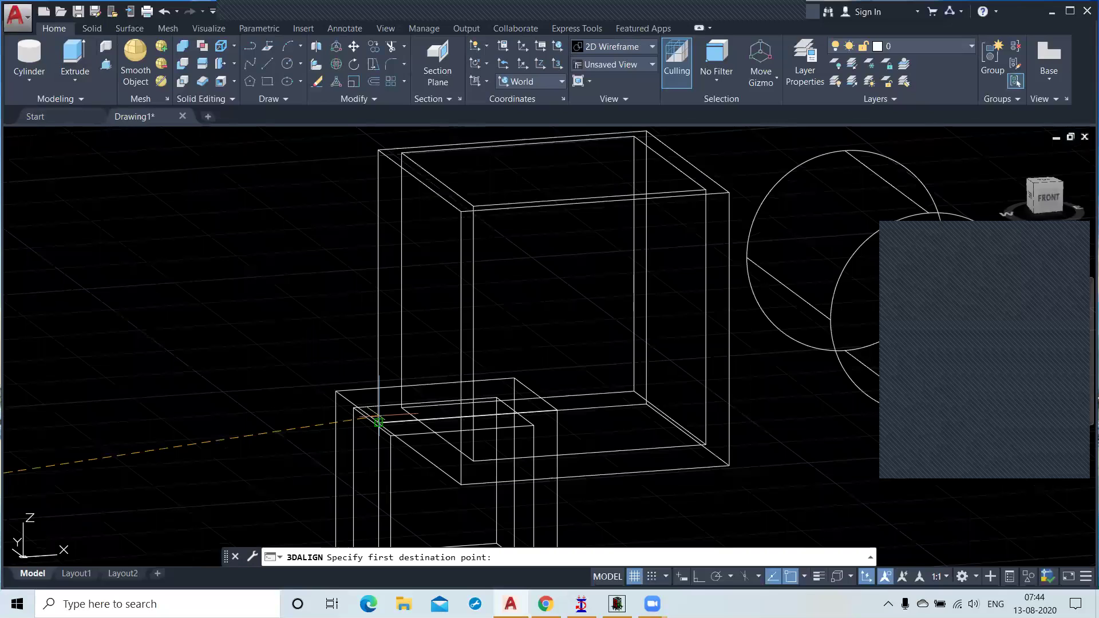
left_click(378, 422)
left_click(422, 264)
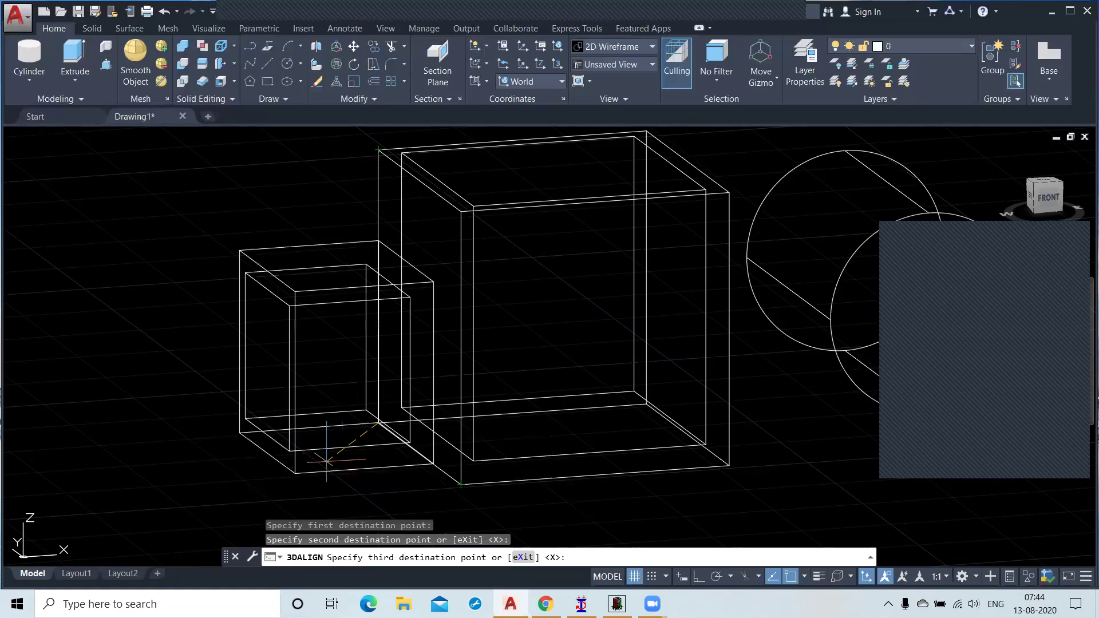
left_click(152, 455)
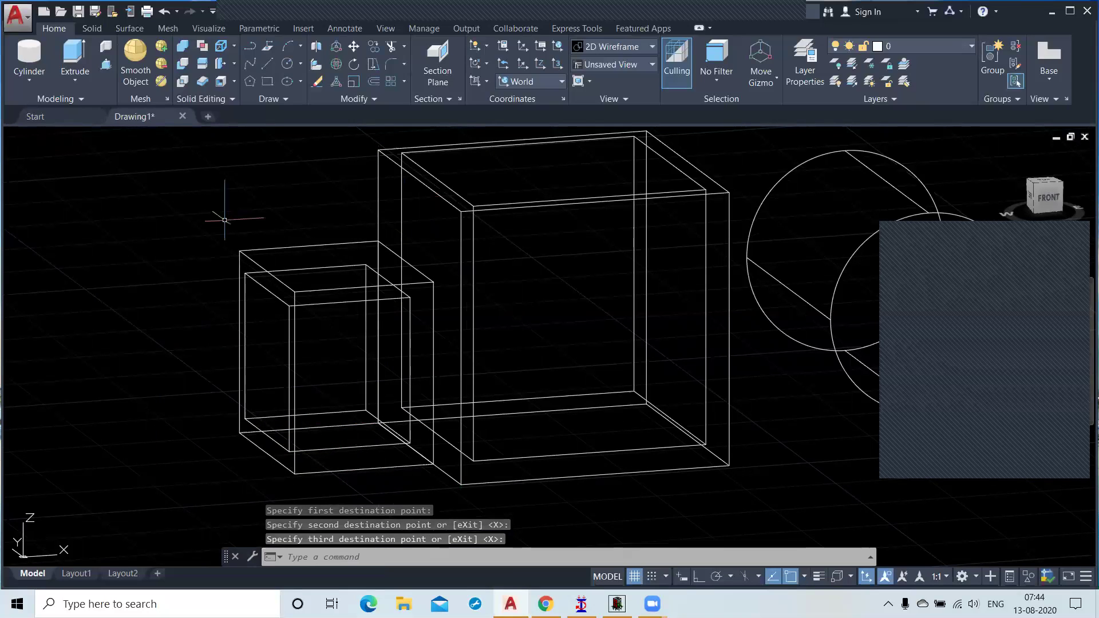
Set the visual style back to Conceptual and view the joined boxes beside the cylinder
left_click(103, 141)
left_click(130, 181)
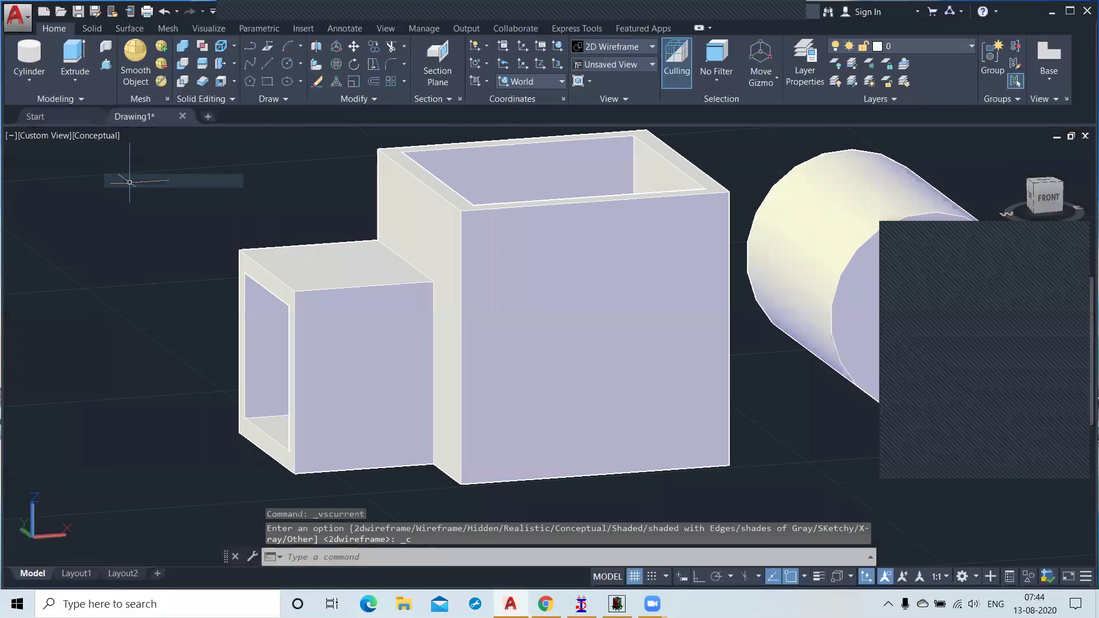
scroll(129, 182, "down", 2)
middle_click_drag(129, 368, 178, 368)
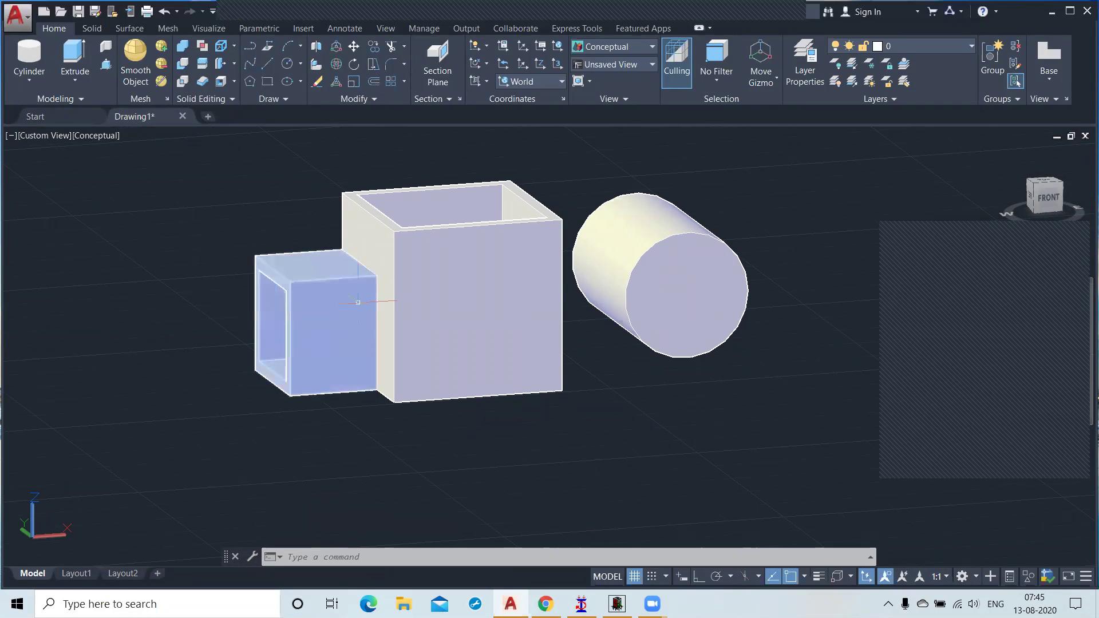
scroll(339, 313, "down", 2)
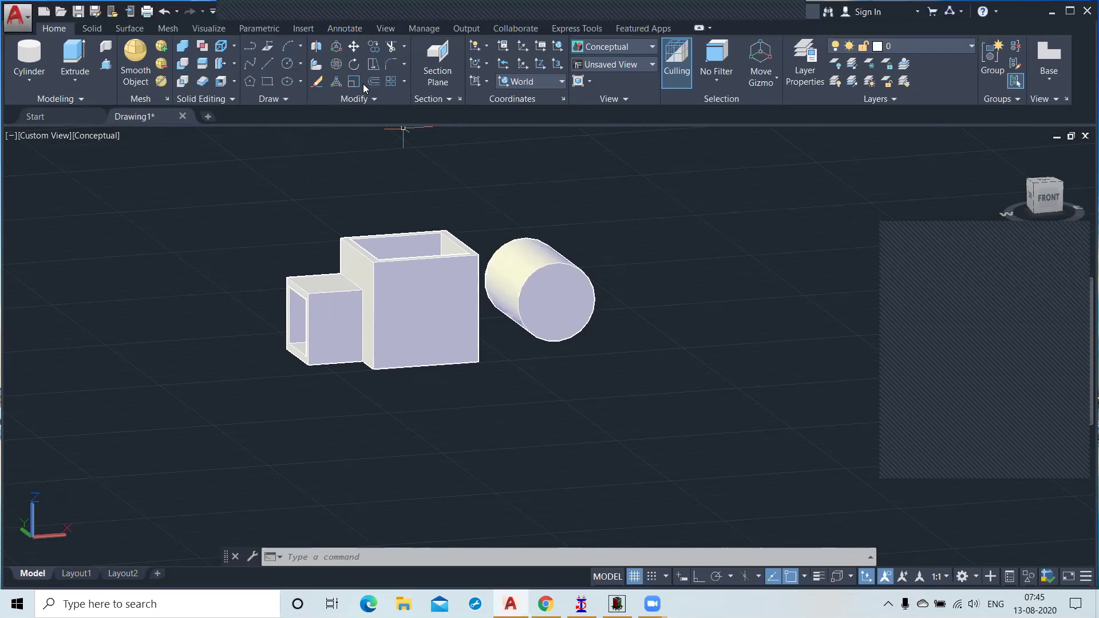
Place a section plane in top view straight across the upper two rooms of the L-shaped walled model and view the cut in perspective
left_click(434, 73)
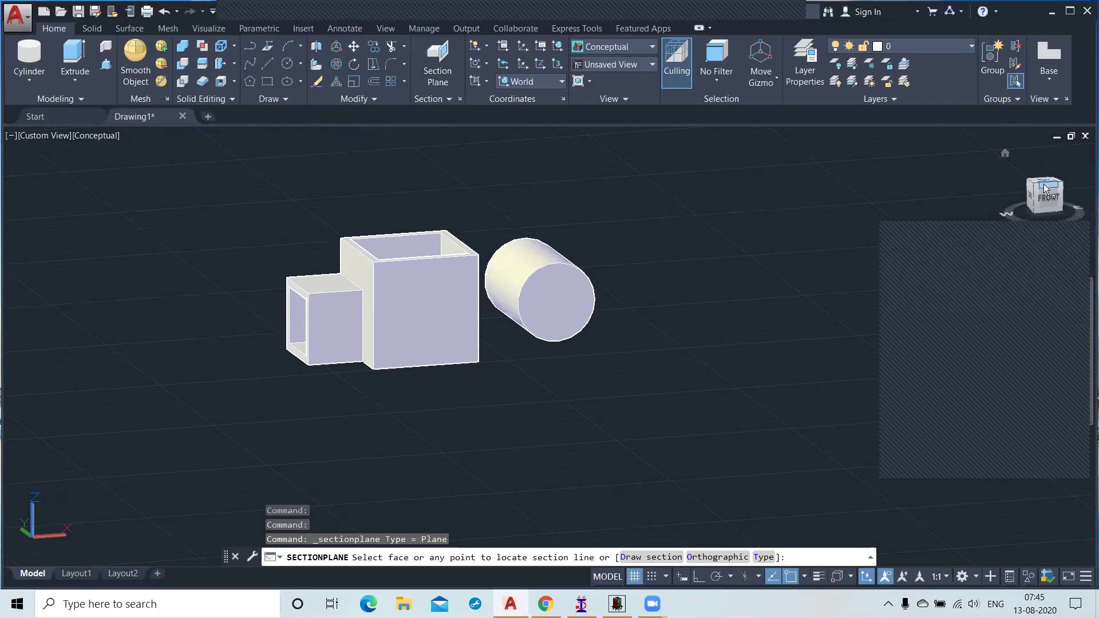
left_click(1006, 157)
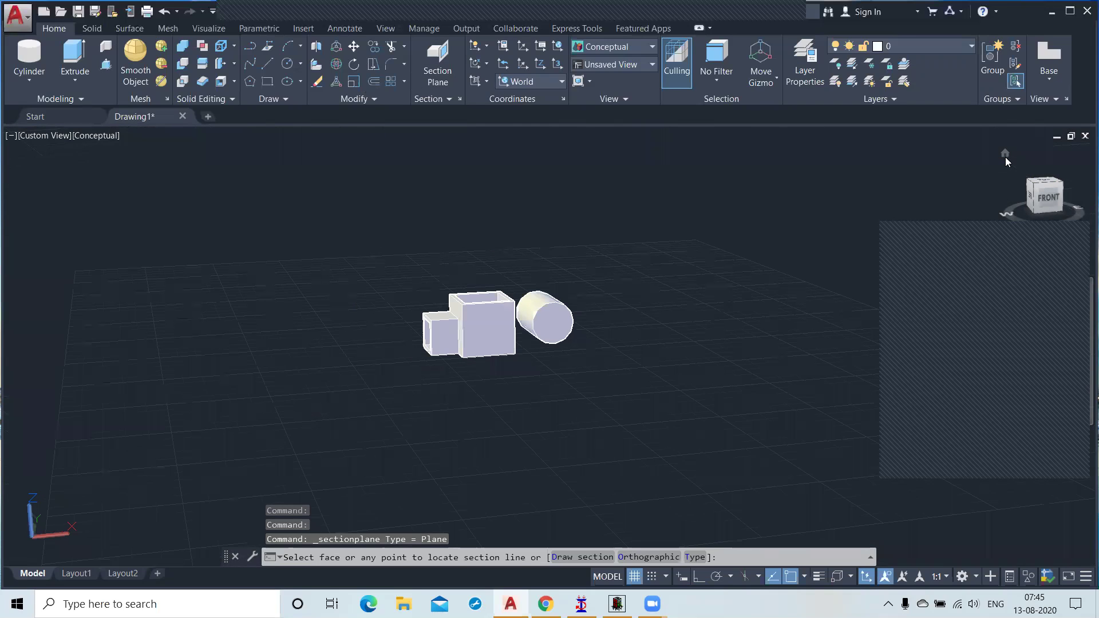
left_click(1045, 186)
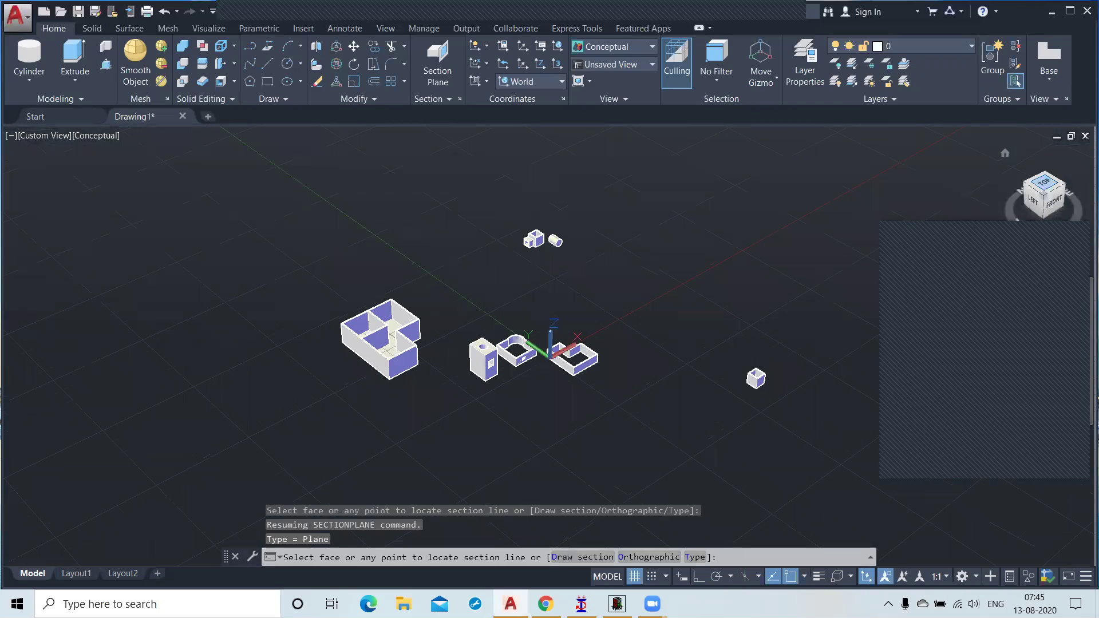
scroll(515, 229, "up", 3)
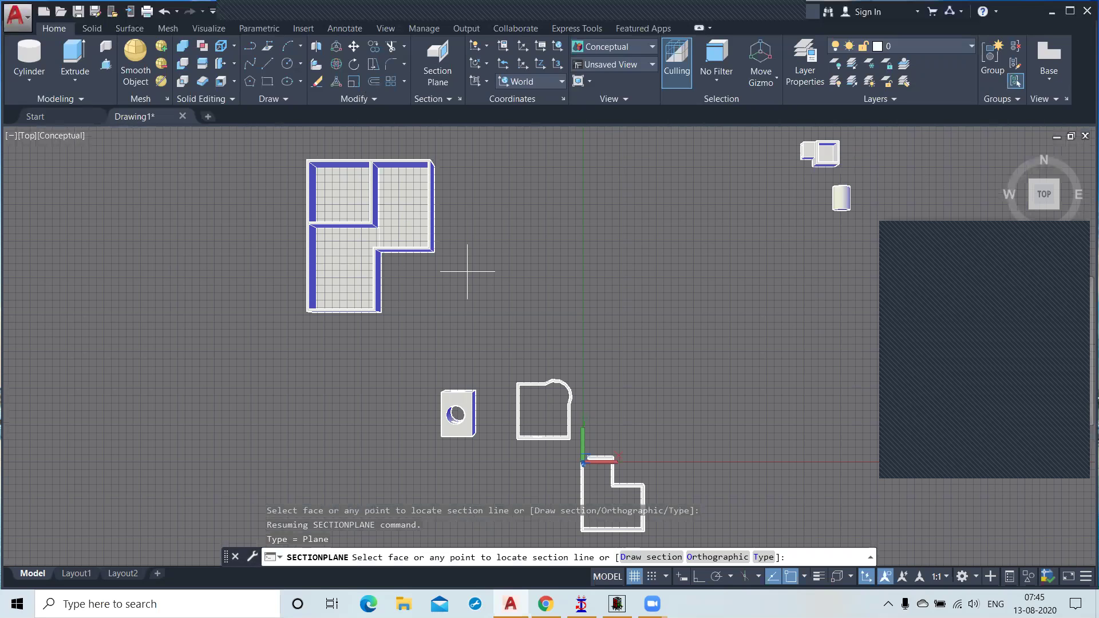
middle_click_drag(468, 271, 504, 342)
left_click(273, 270)
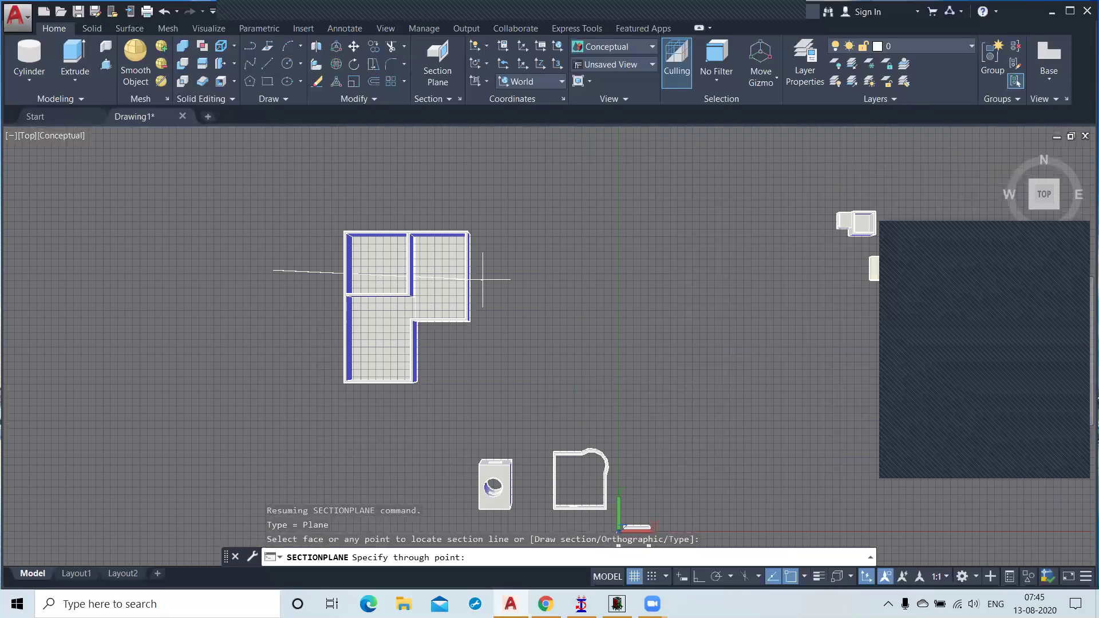
left_click(519, 274)
mouse_move(549, 349)
middle_mouse_down()
mouse_move(586, 314)
mouse_move(596, 253)
middle_mouse_up()
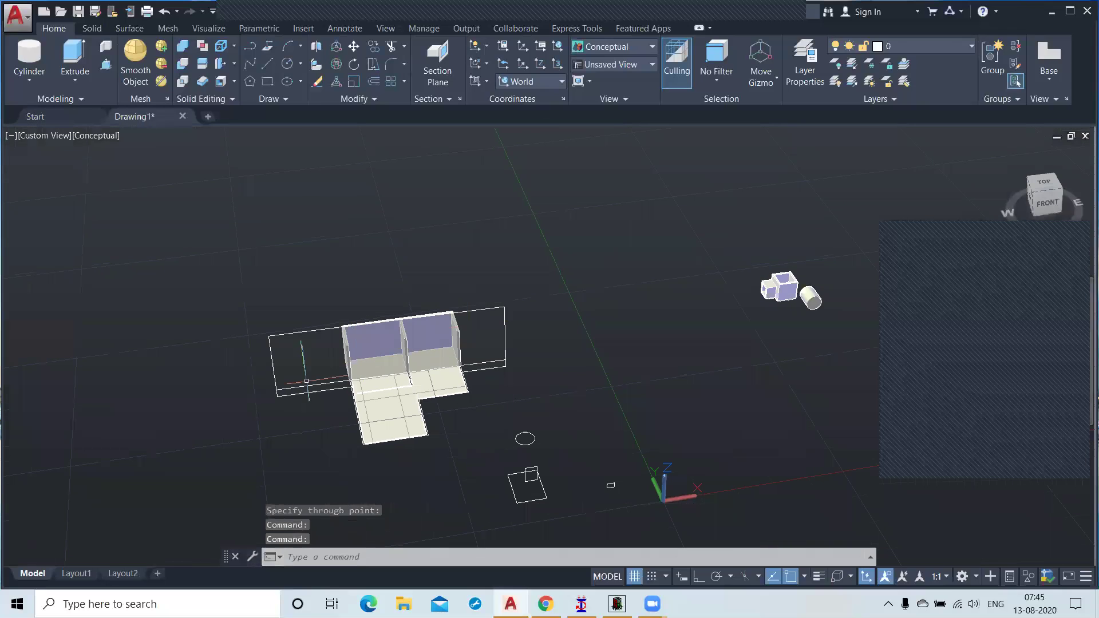
scroll(541, 345, "up", 3)
middle_click_drag(257, 383, 394, 351)
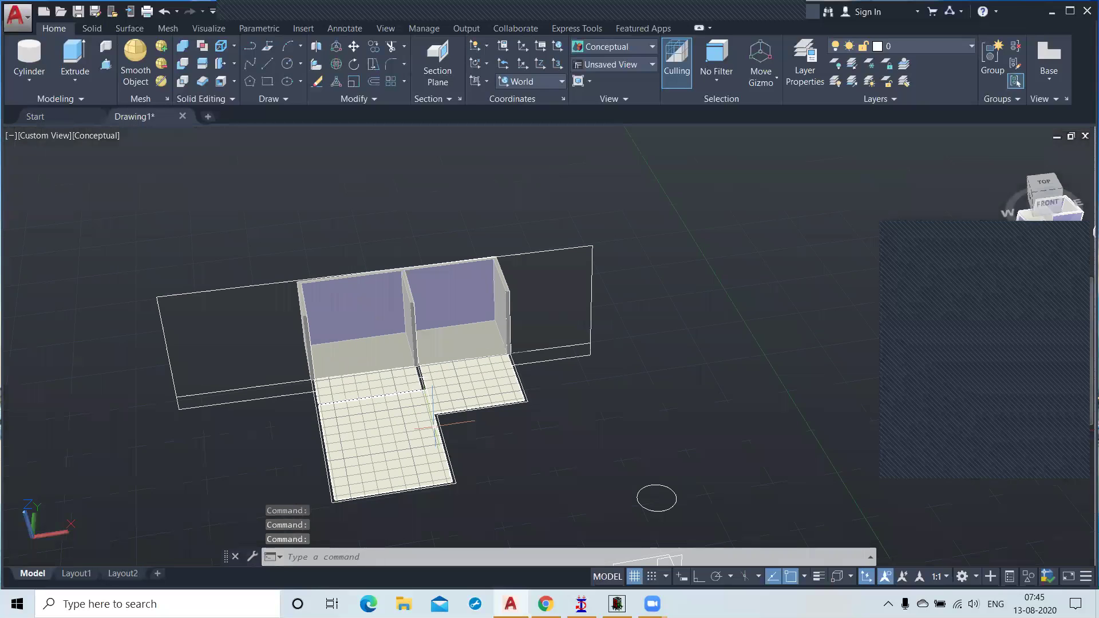
middle_click_drag(497, 457, 488, 339, "shift")
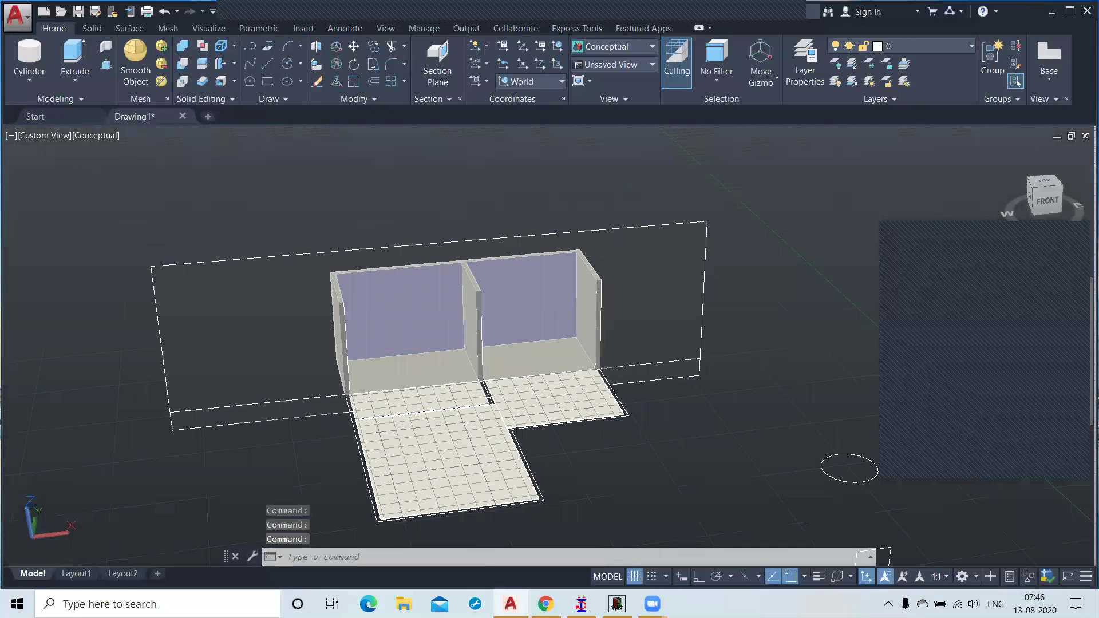
Flip the section plane's live section to the opposite side and inspect the cut model from its left side
left_click(664, 223)
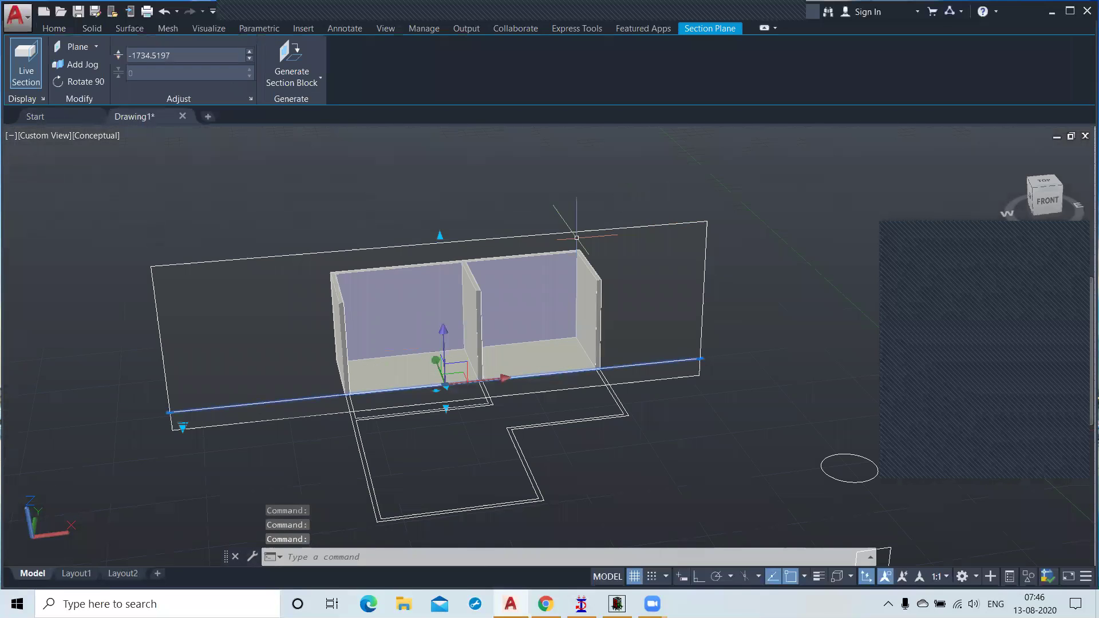
scroll(485, 357, "down", 1)
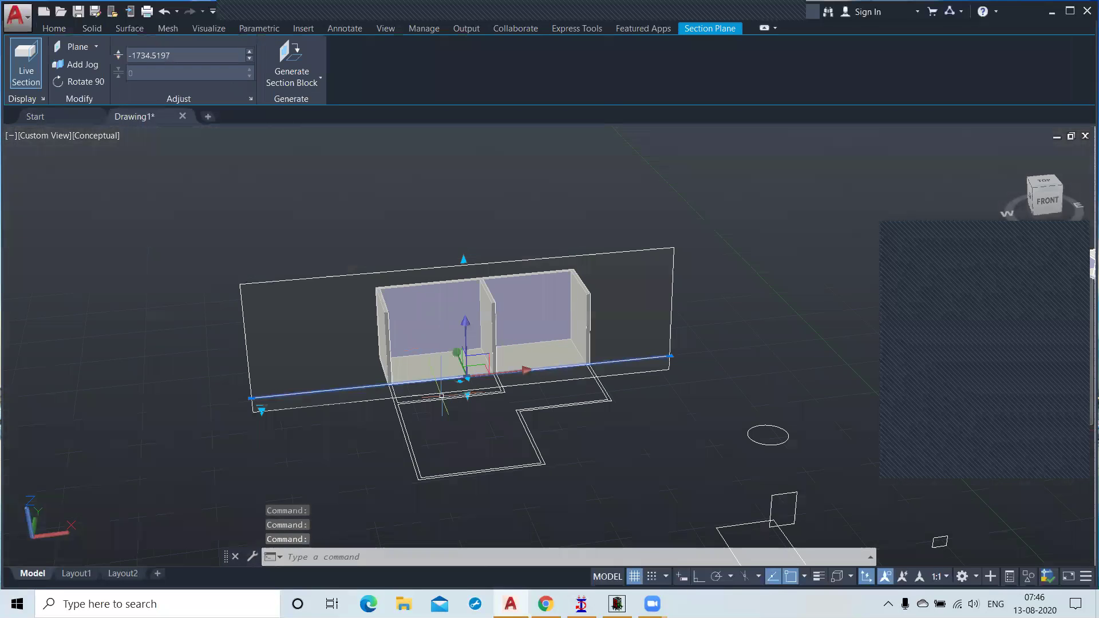
scroll(442, 396, "down", 3)
scroll(442, 396, "up", 4)
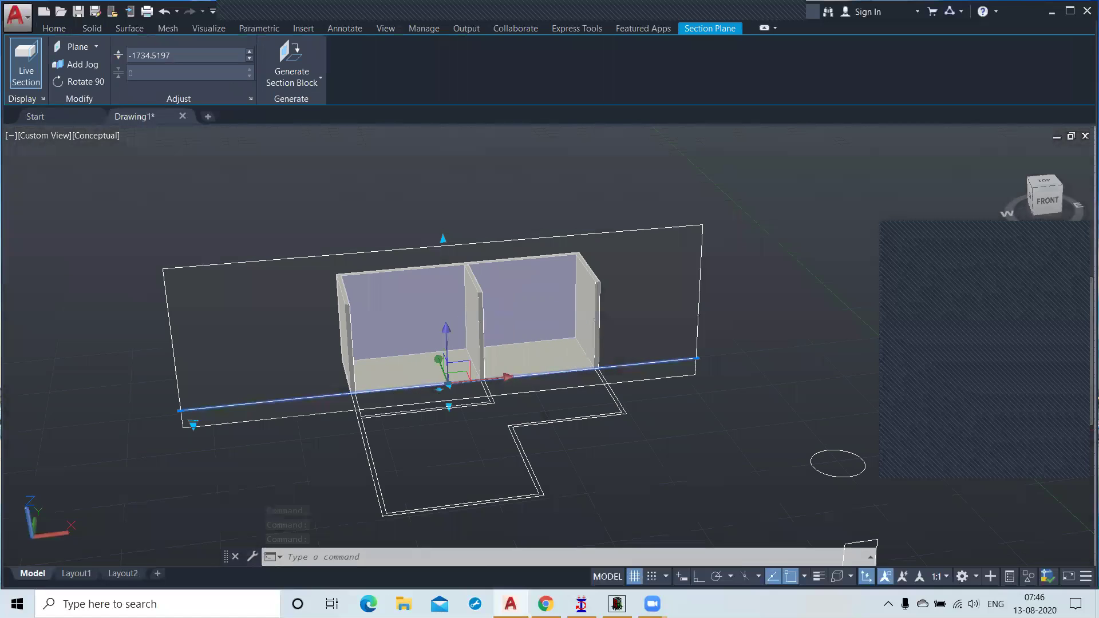
scroll(444, 387, "up", 2)
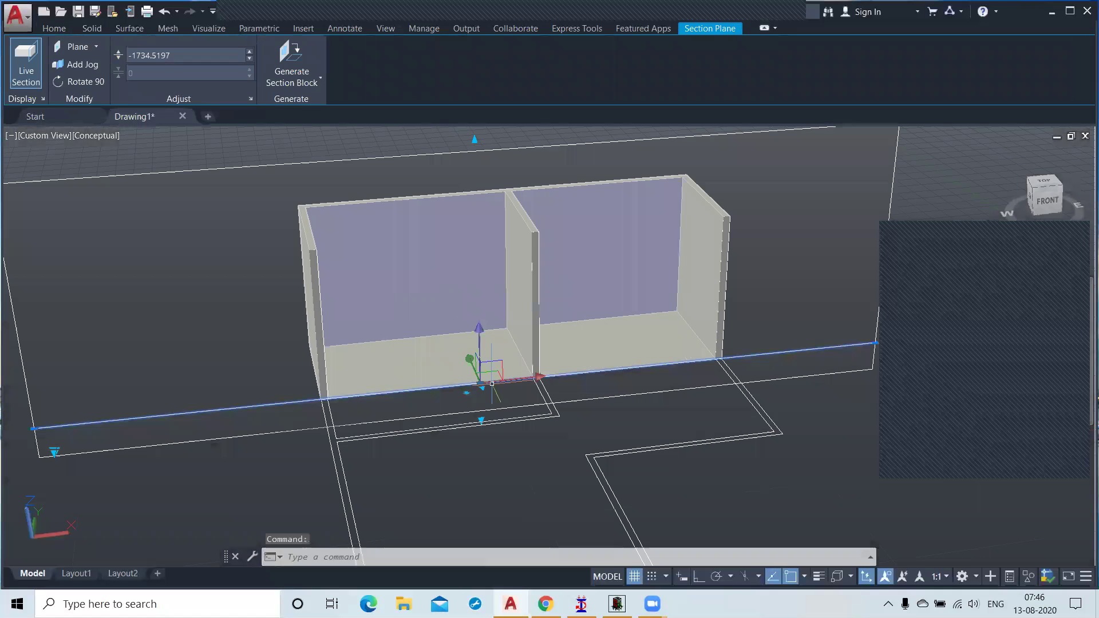
middle_click_drag(605, 421, 612, 452, "shift")
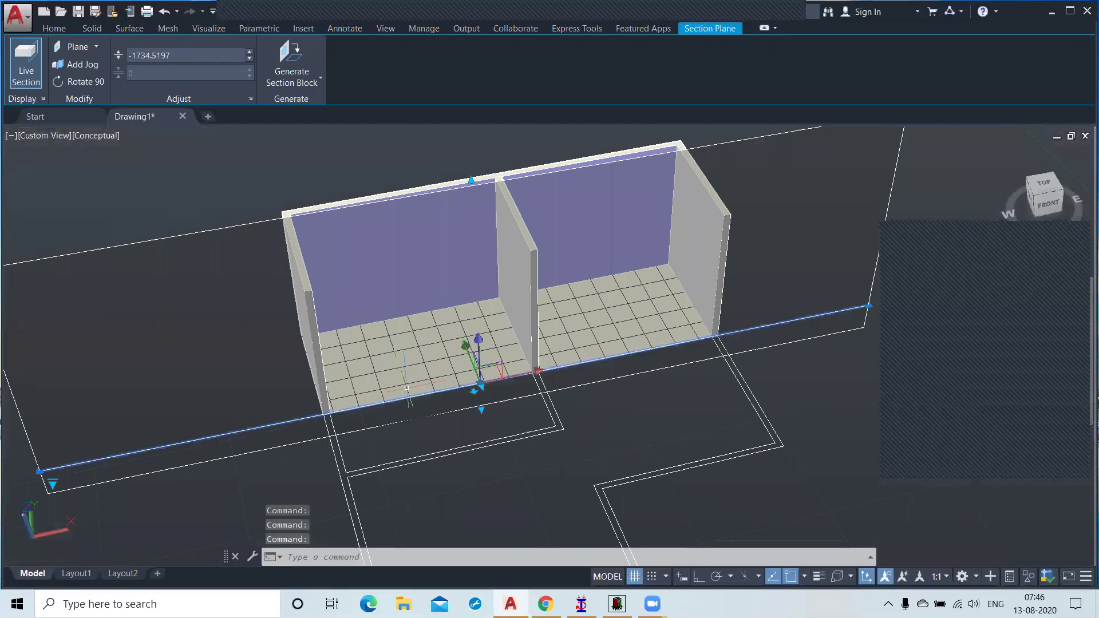
scroll(418, 398, "up", 2)
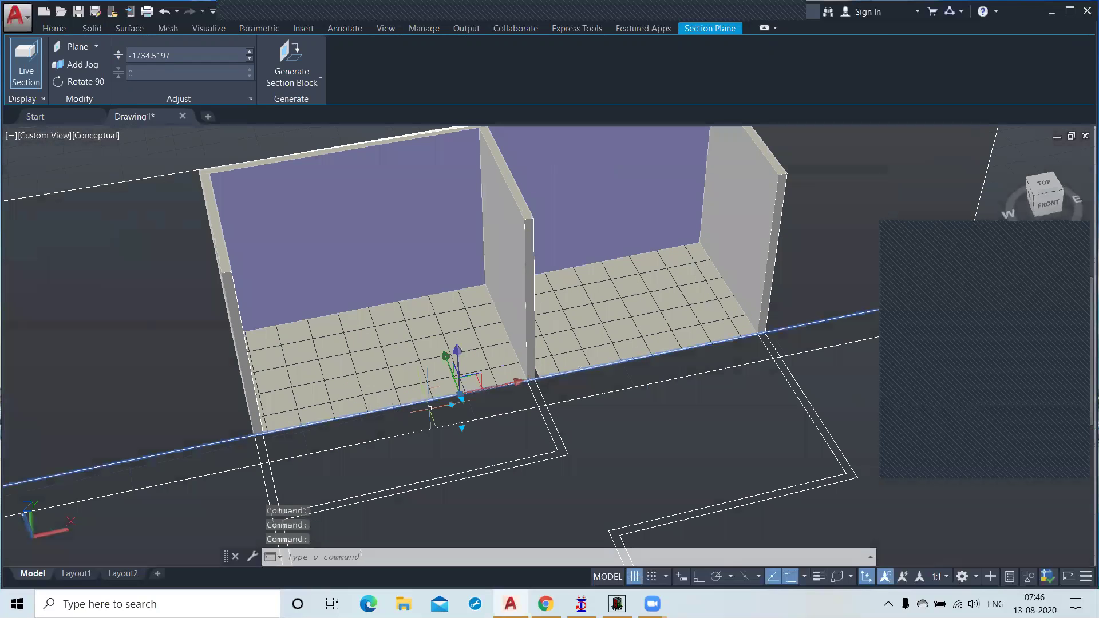
left_click(451, 404)
scroll(449, 404, "down", 2)
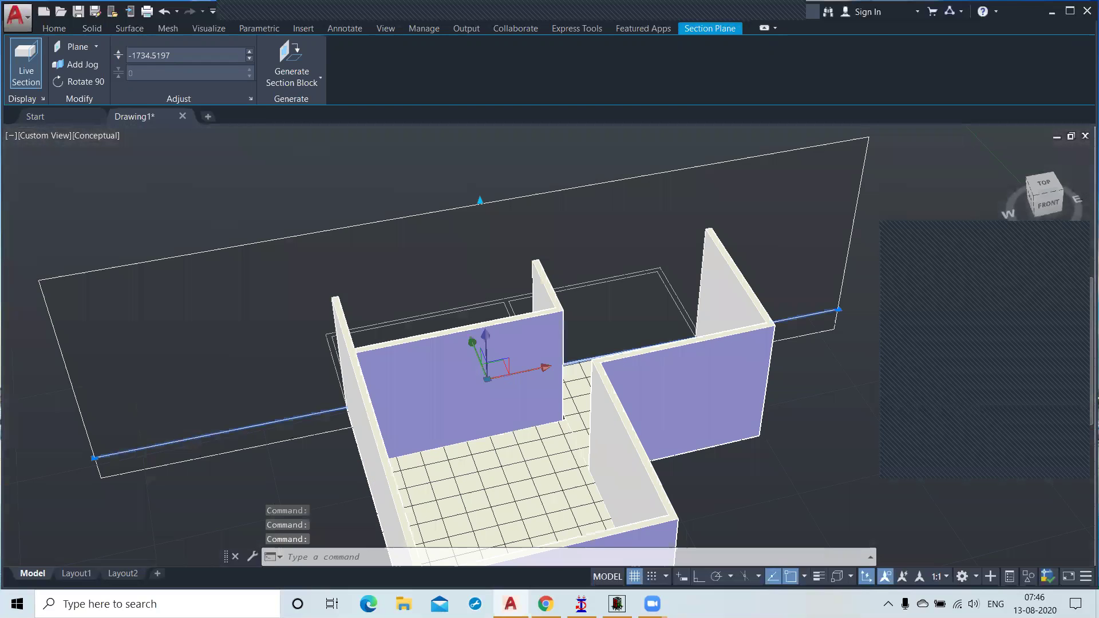
scroll(560, 346, "down", 3)
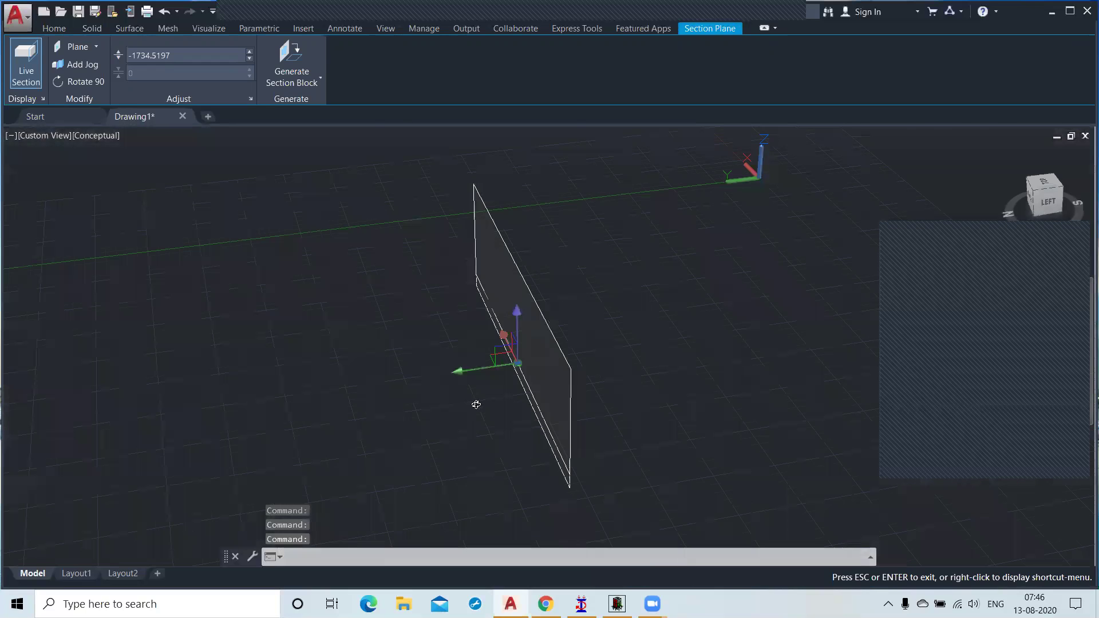
mouse_move(440, 413)
middle_mouse_down("shift")
mouse_move(477, 405)
mouse_move(450, 431)
middle_mouse_up("shift")
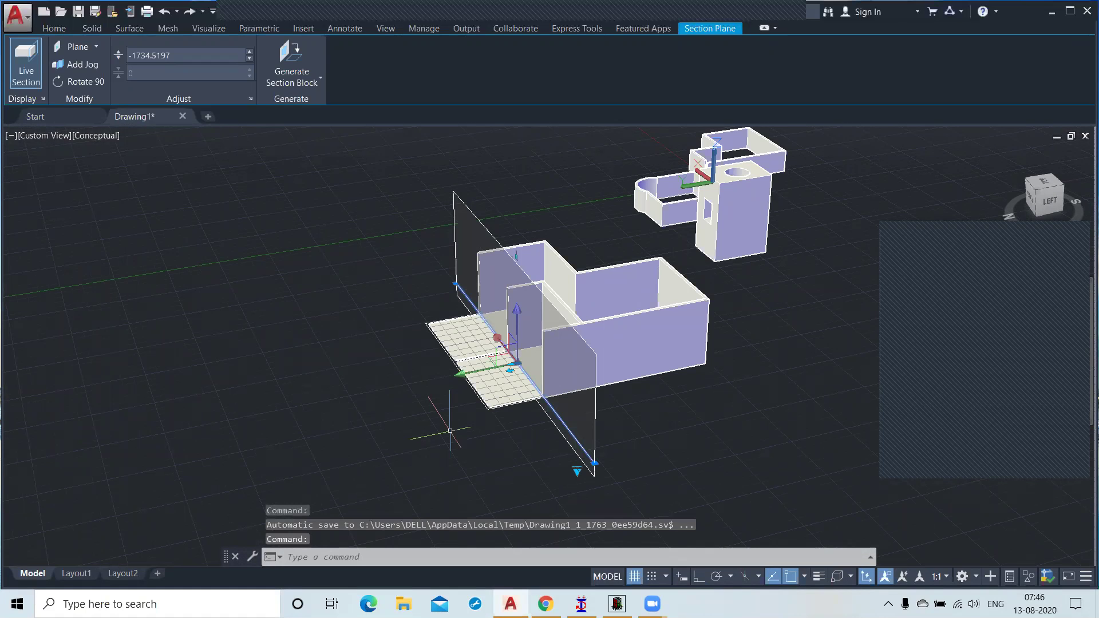
Return to the home isometric view and delete the section plane from the walled model
left_click(1009, 153)
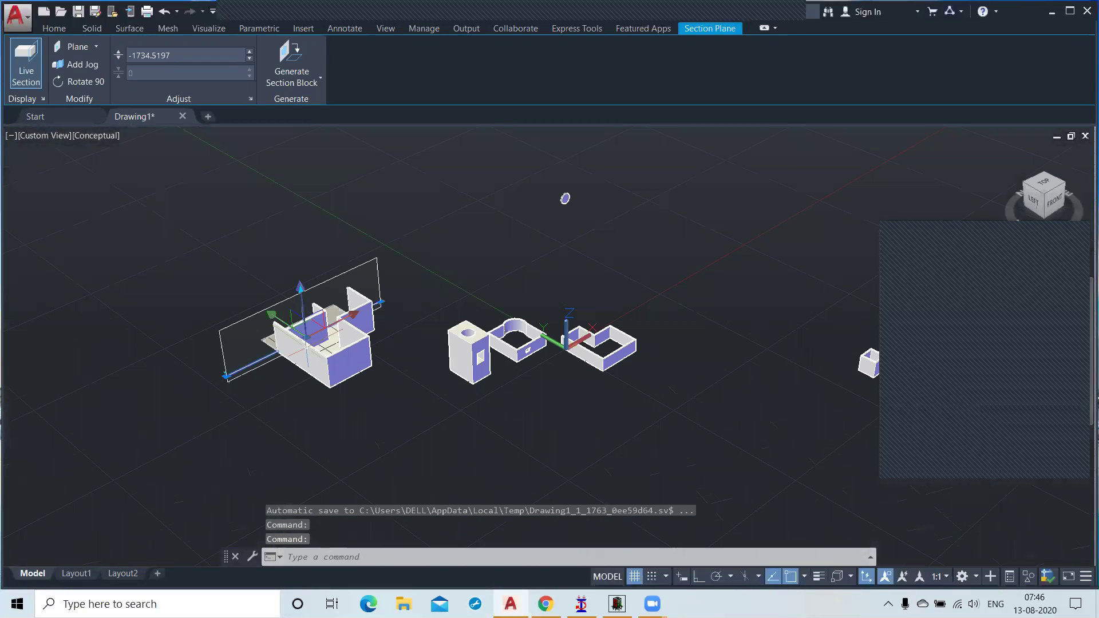
middle_click_drag(306, 347, 372, 346)
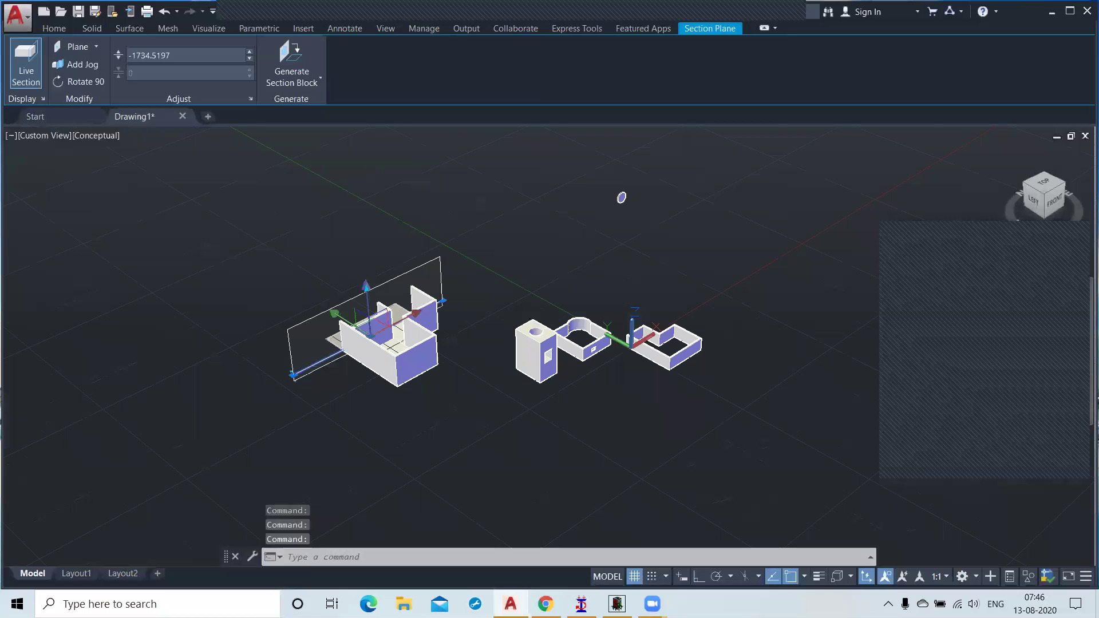
key("Escape")
key("Escape")
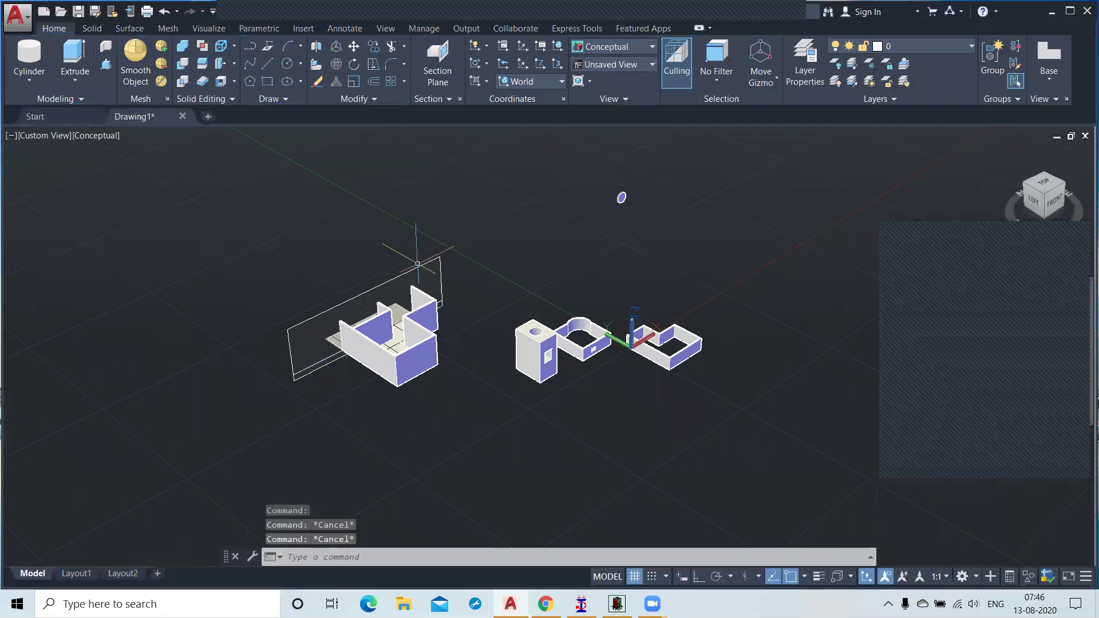
left_click(418, 264)
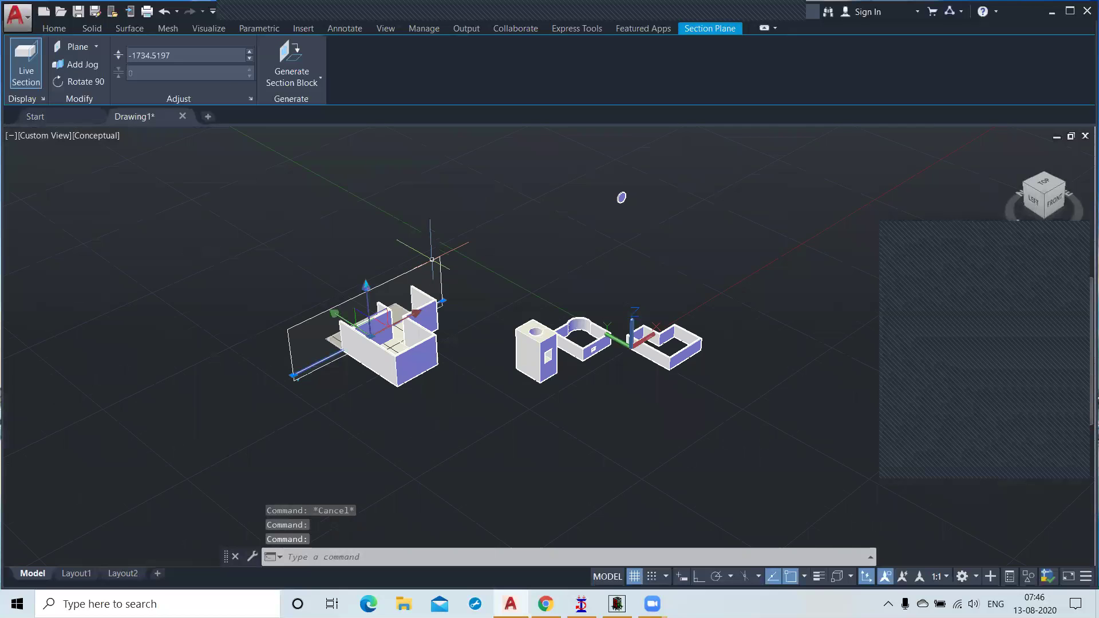
key("Delete")
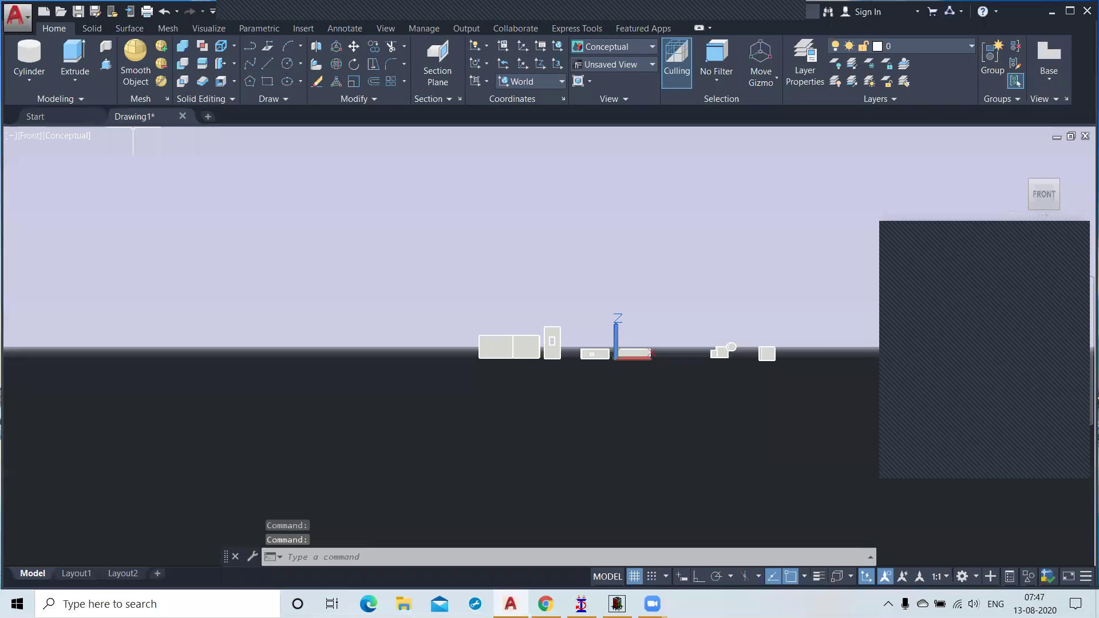
left_click(288, 64)
left_click(324, 376)
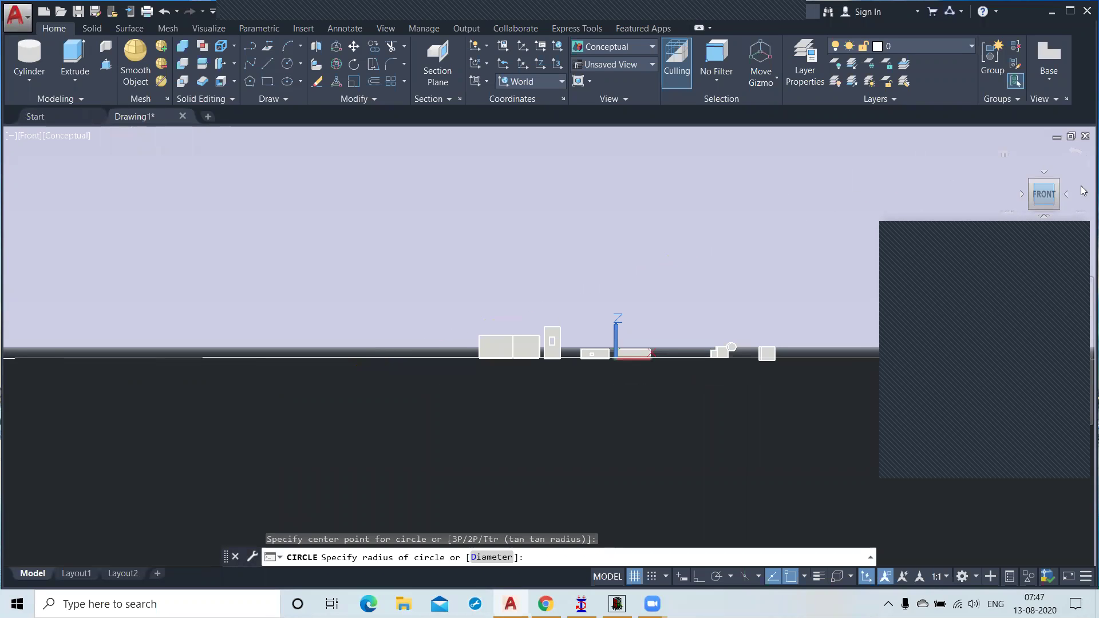
left_click(1006, 154)
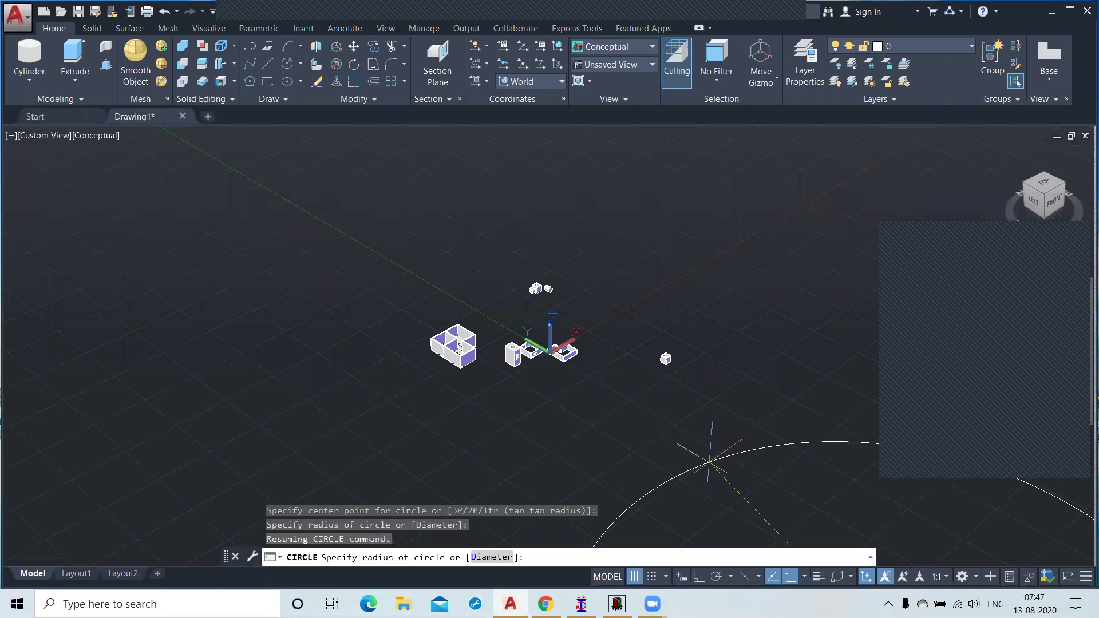
key("Escape")
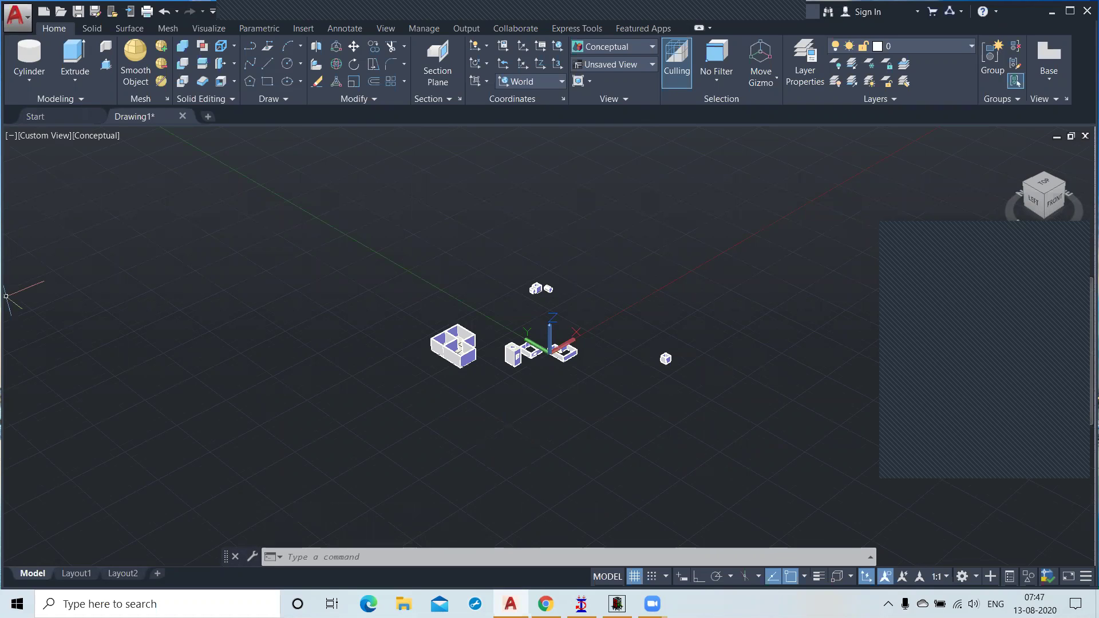
Switch to the preset Front view and draw a circle standing upright above the models, then show it in the home view
left_click(46, 135)
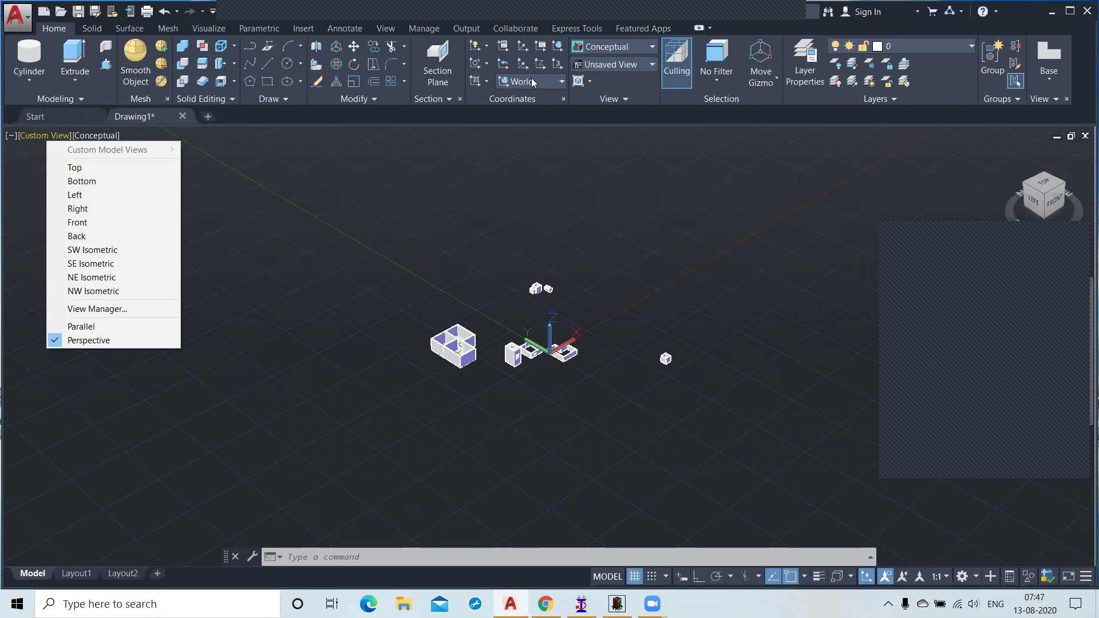
left_click(94, 224)
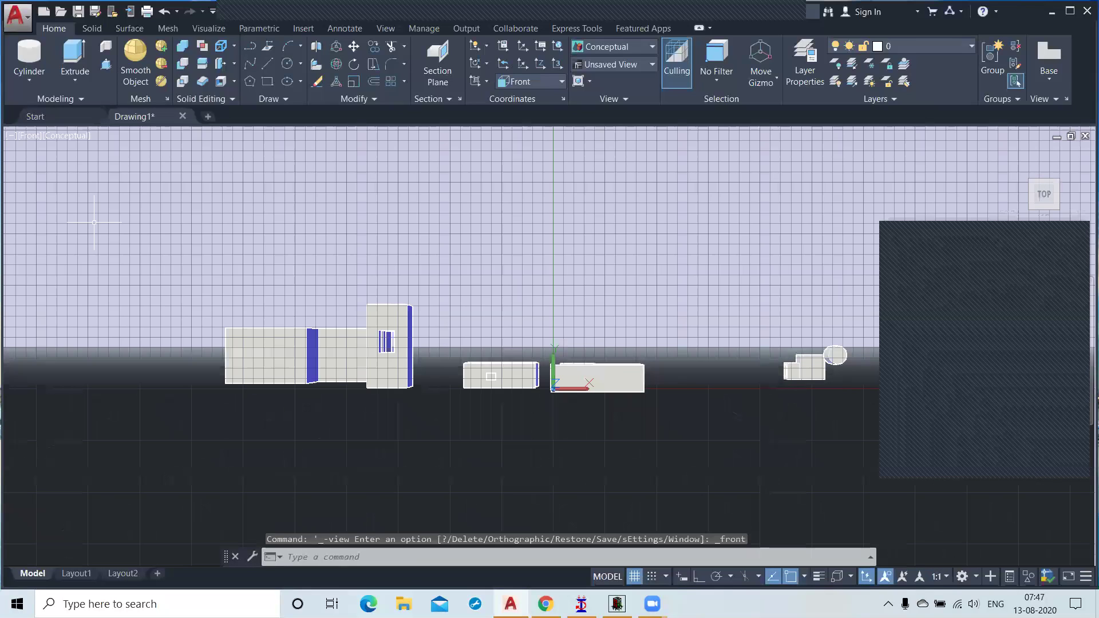
scroll(268, 456, "down", 1)
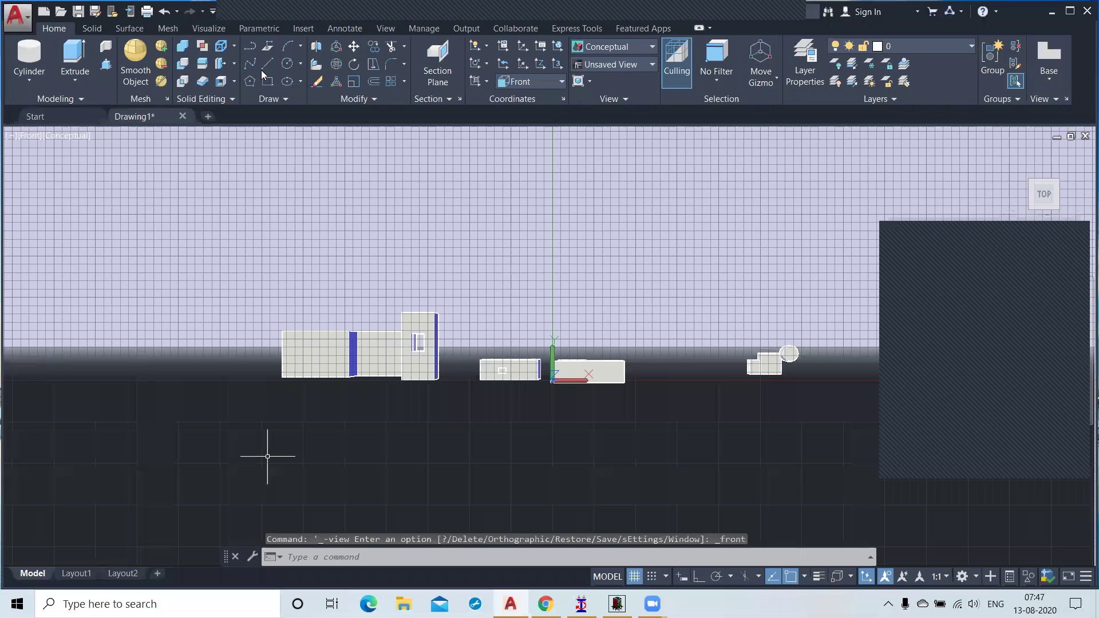
left_click(288, 68)
left_click(480, 210)
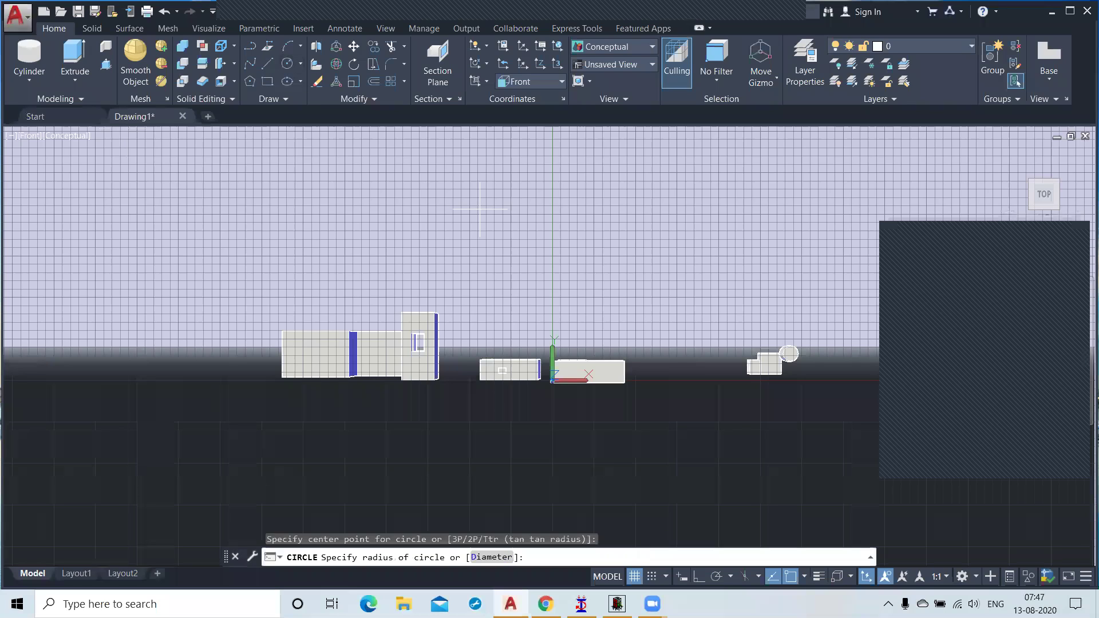
left_click(525, 232)
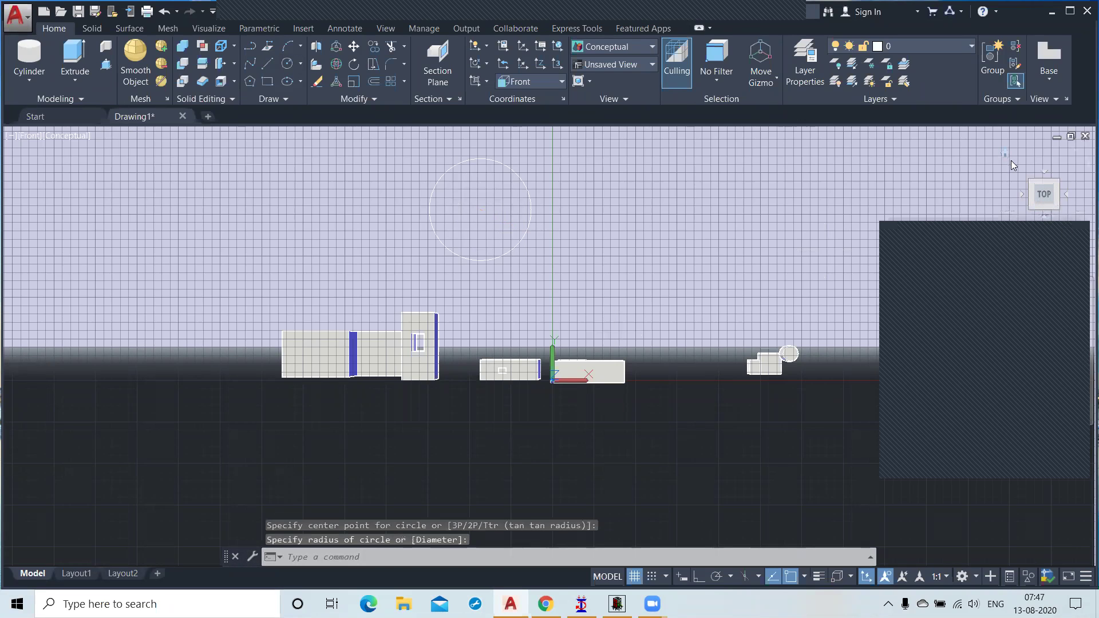
left_click(1006, 155)
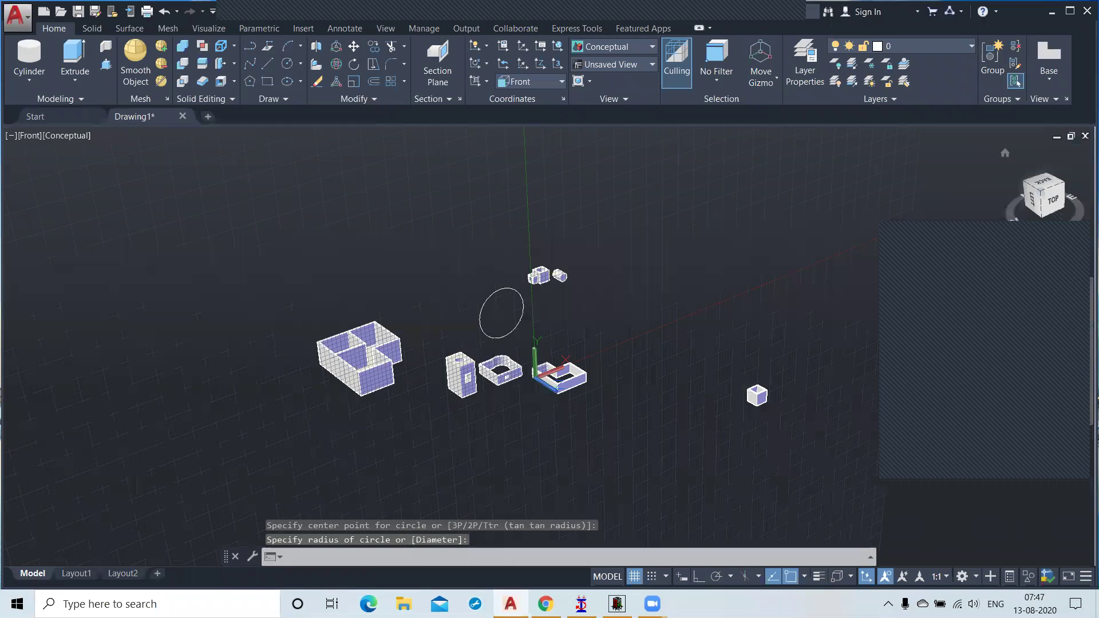
Restore the preset Top view so the coordinate system is set to Top, and return to the home isometric view
left_click(27, 135)
left_click(50, 167)
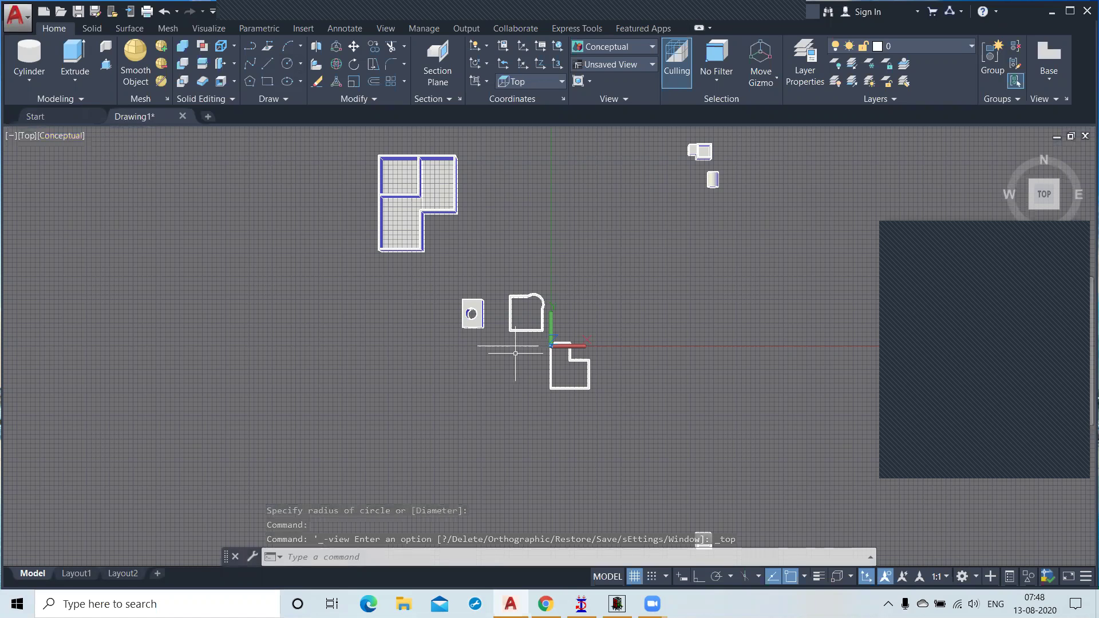
left_click(26, 138)
left_click(989, 164)
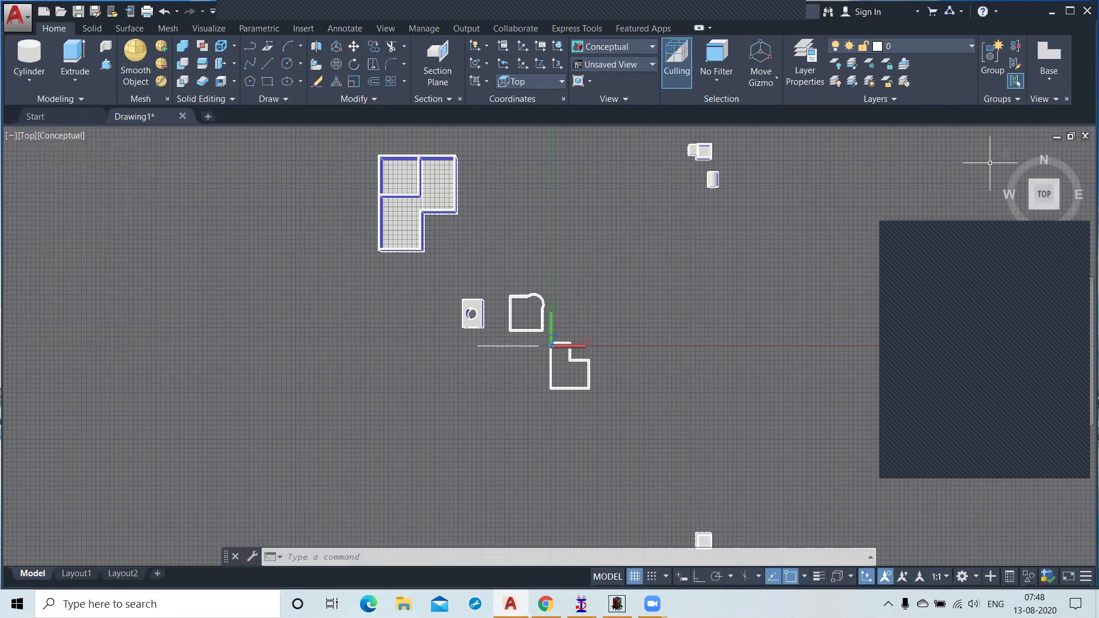
left_click(999, 159)
left_click(1005, 156)
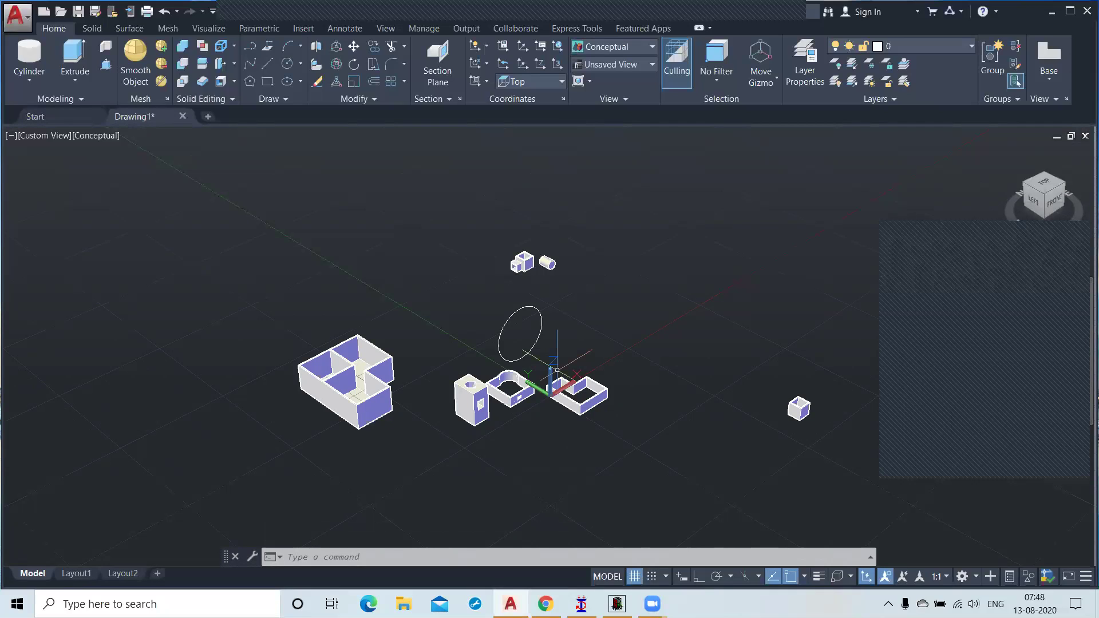
left_click(553, 84)
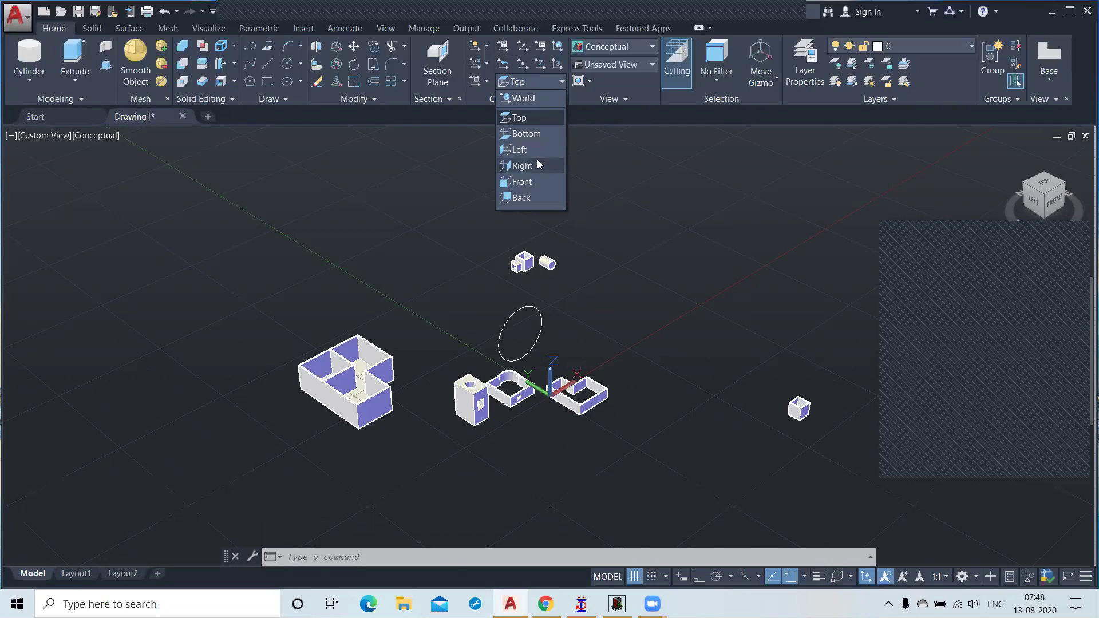
left_click(647, 184)
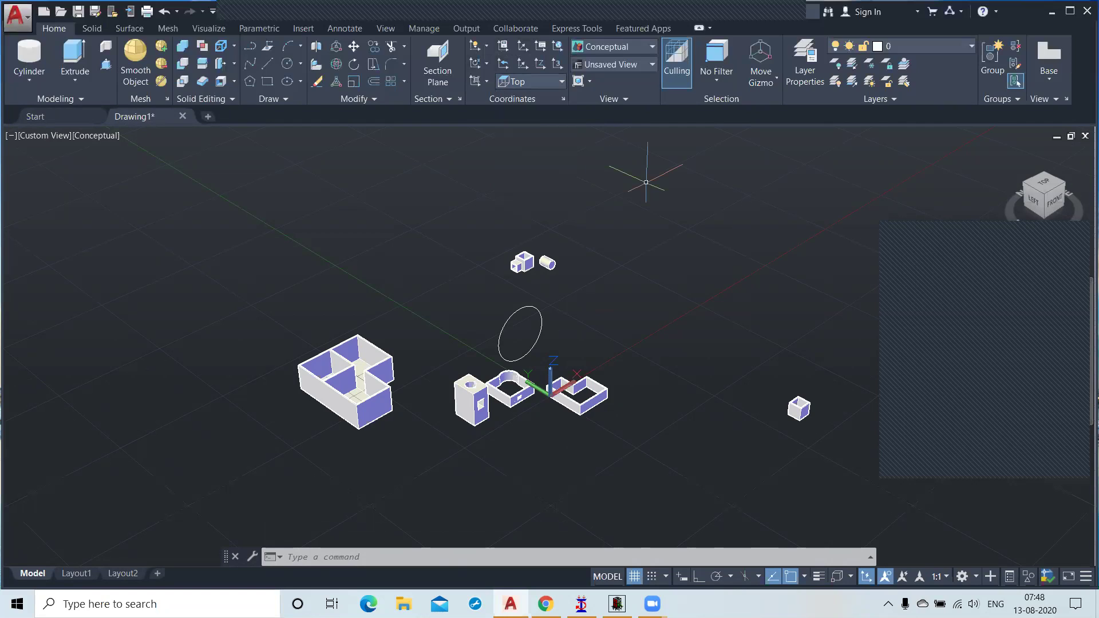
left_click(641, 52)
left_click(641, 51)
Select the small cylinder near the open boxes to display its default gizmo, and clear the selection
scroll(530, 263, "up", 1)
scroll(530, 263, "up", 1)
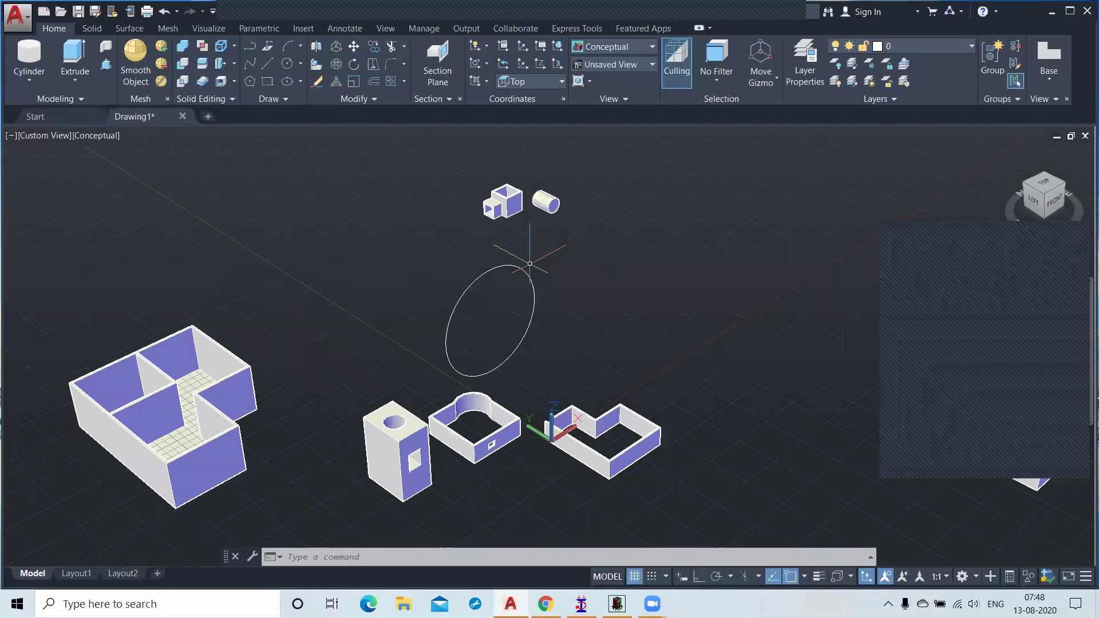
scroll(495, 293, "up", 2)
left_click(495, 294)
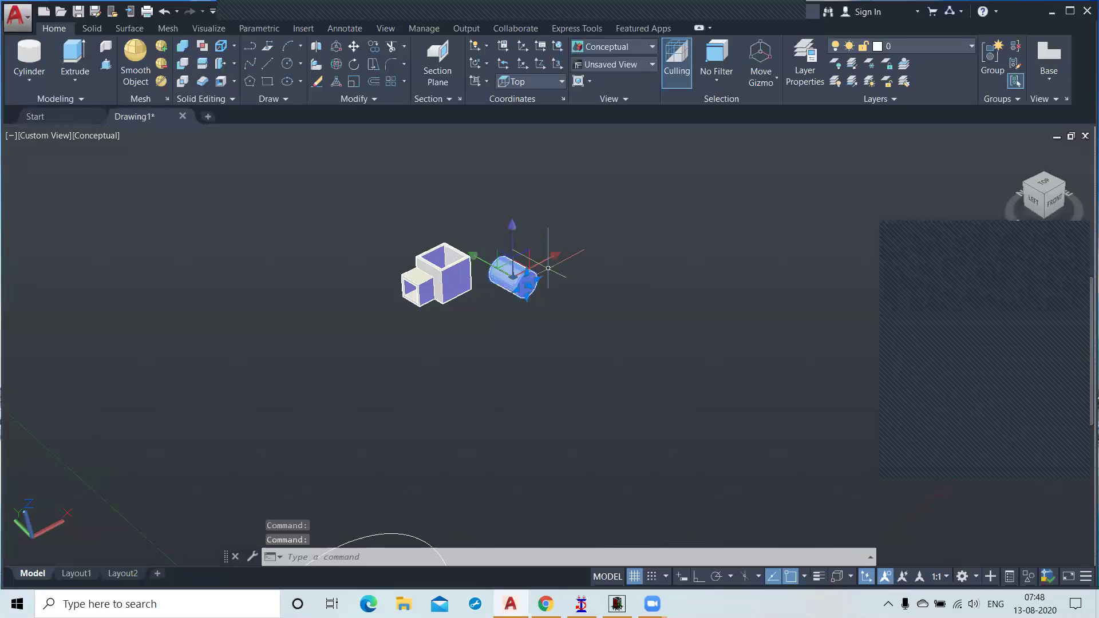
key("Escape")
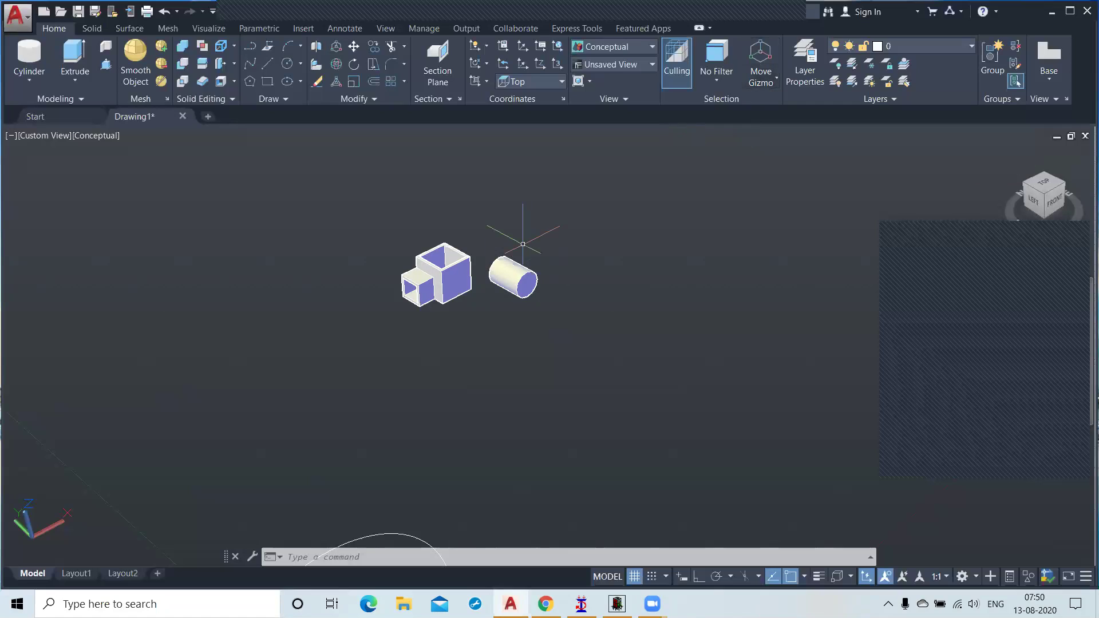
Select the cylinder, set the default gizmo to Rotate Gizmo to display the rotation rings on it, and clear the selection
left_click(510, 277)
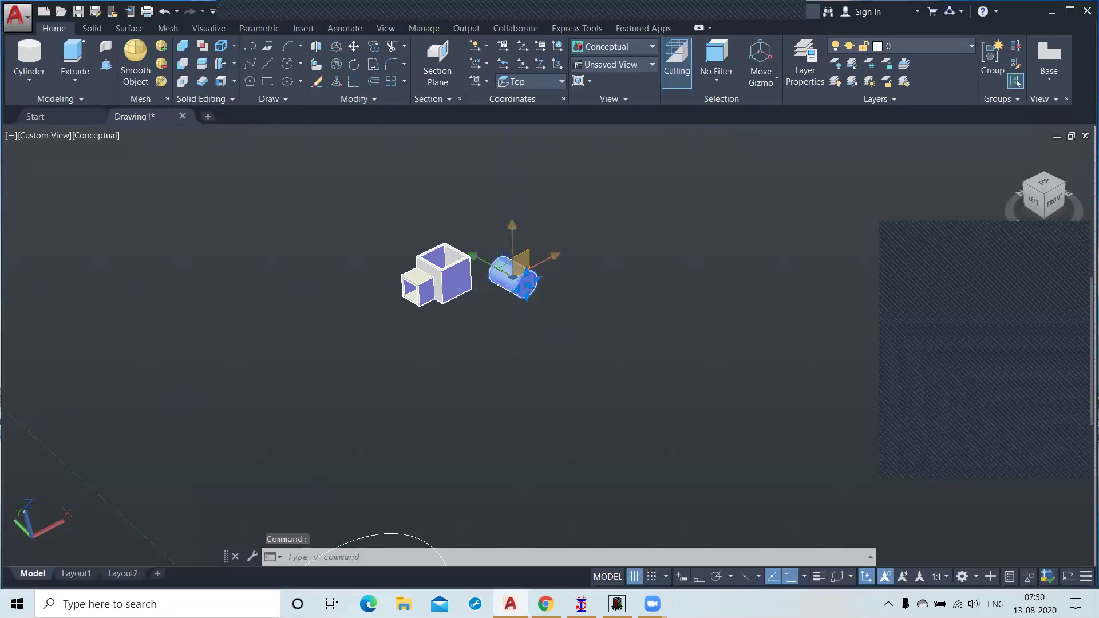
left_click(765, 86)
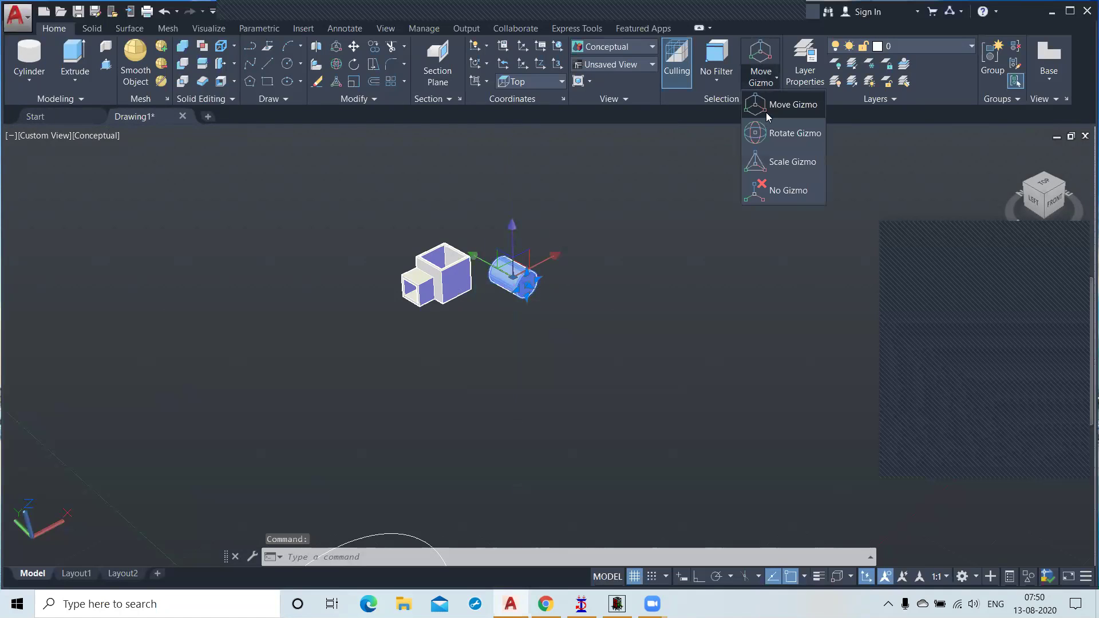
left_click(768, 132)
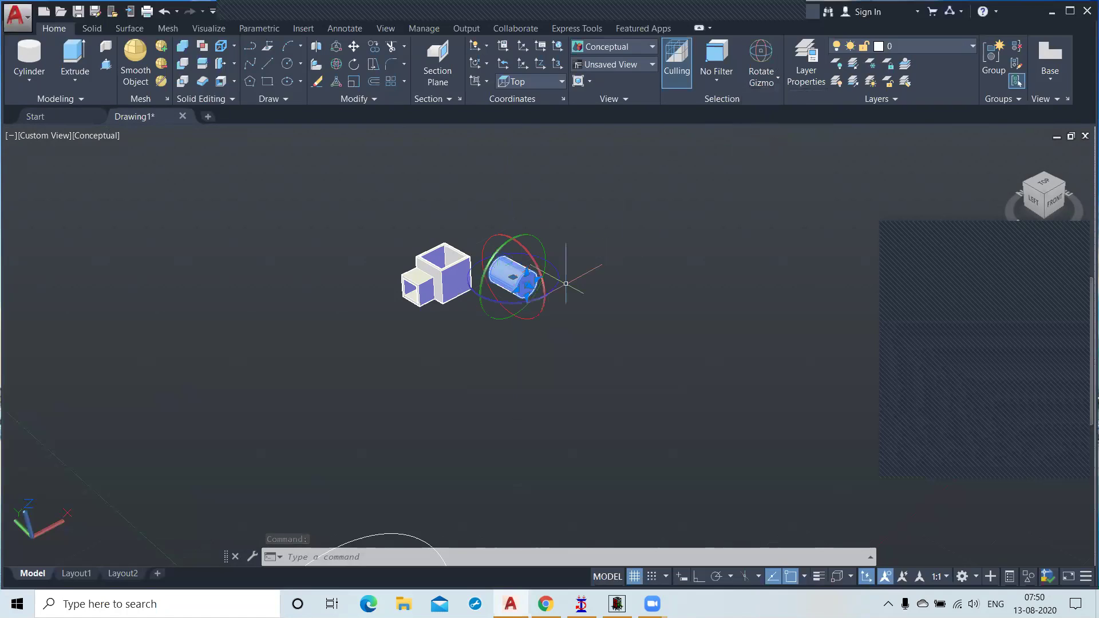
key("Escape")
key("Escape")
left_click(511, 277)
key("Escape")
Set the default gizmo to Scale Gizmo, select the cylinder to display it, and clear the selection
left_click(767, 83)
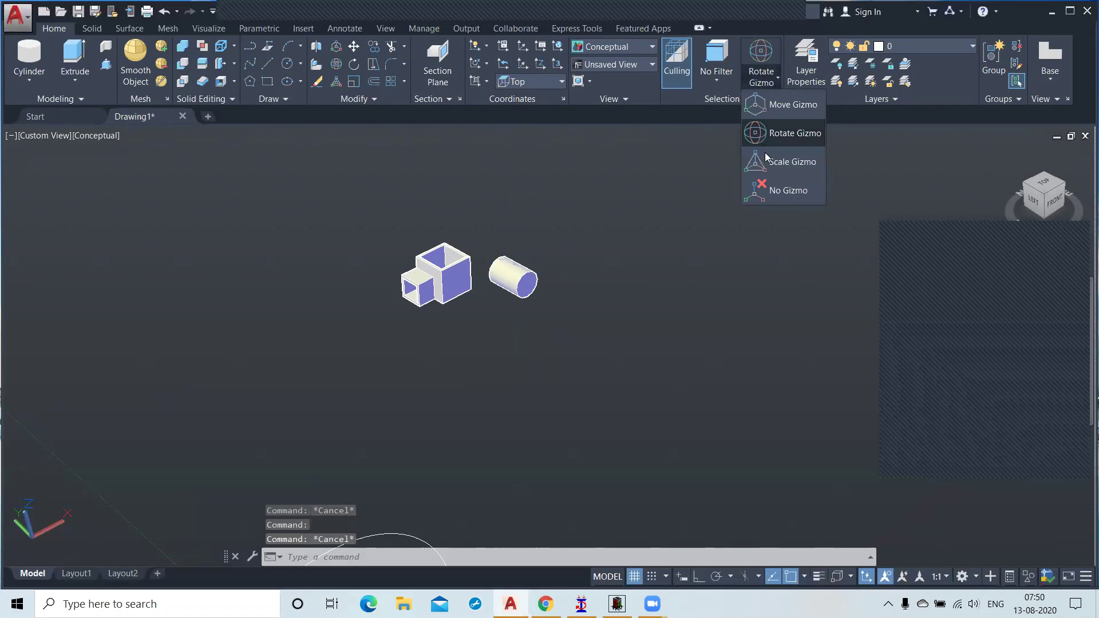
left_click(769, 161)
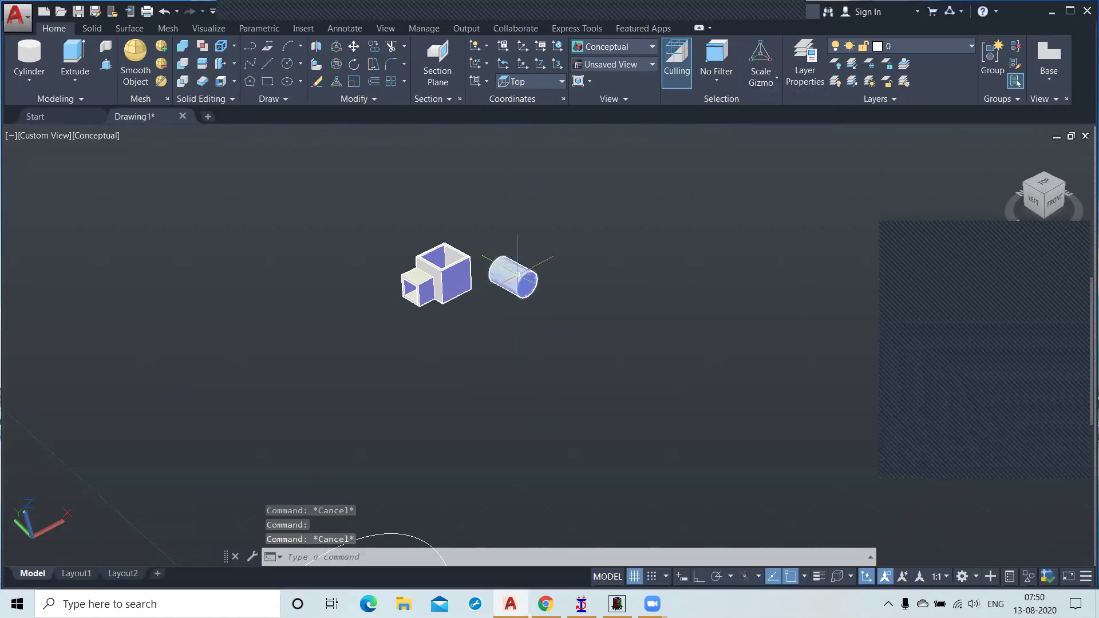
left_click(514, 276)
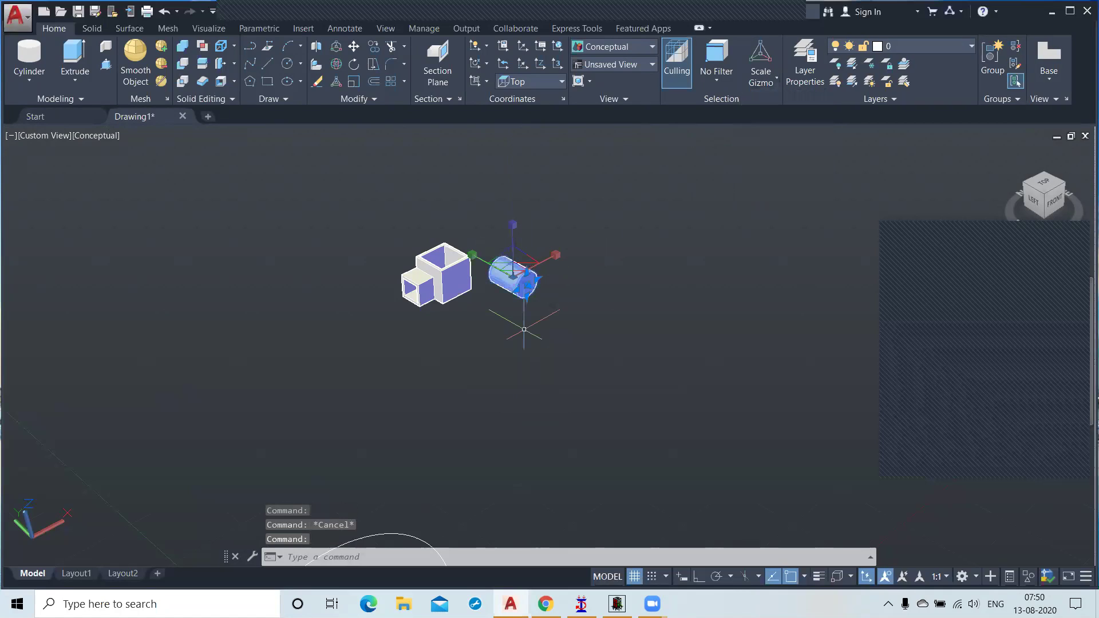
key("Escape")
Set the gizmo option to No Gizmo, test it by selecting the cylinder, and restore Move Gizmo
left_click(769, 86)
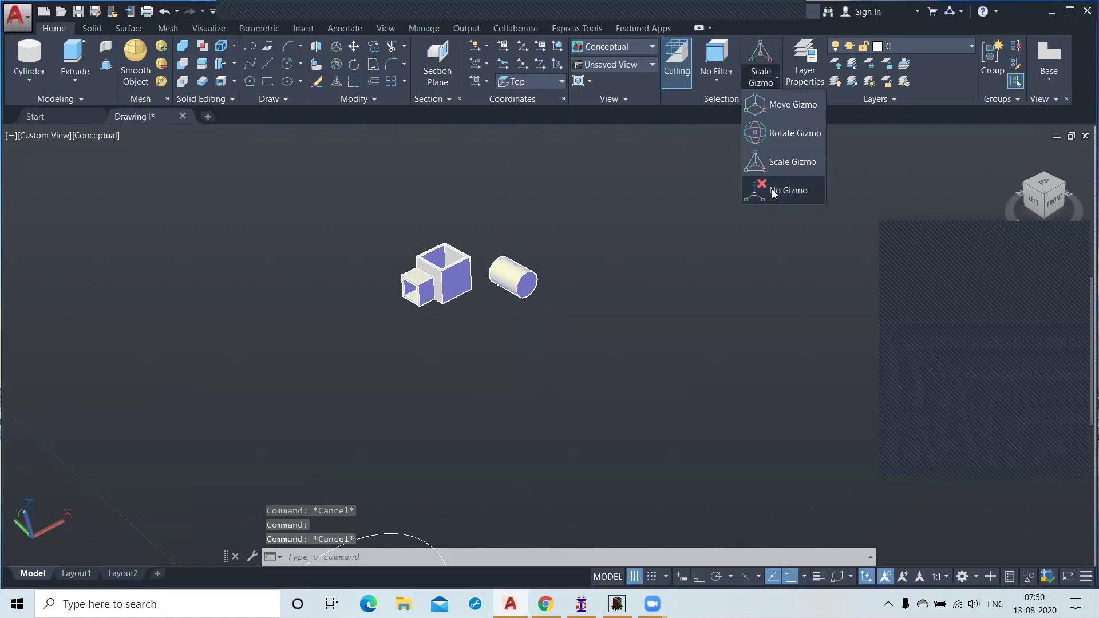
left_click(766, 191)
left_click(515, 277)
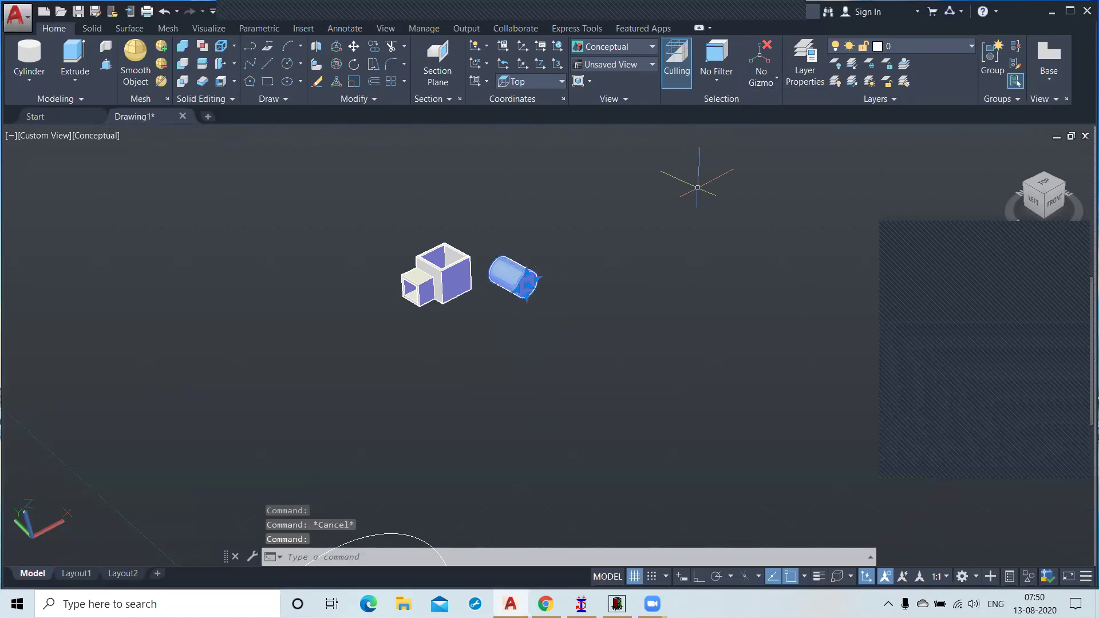
key("Escape")
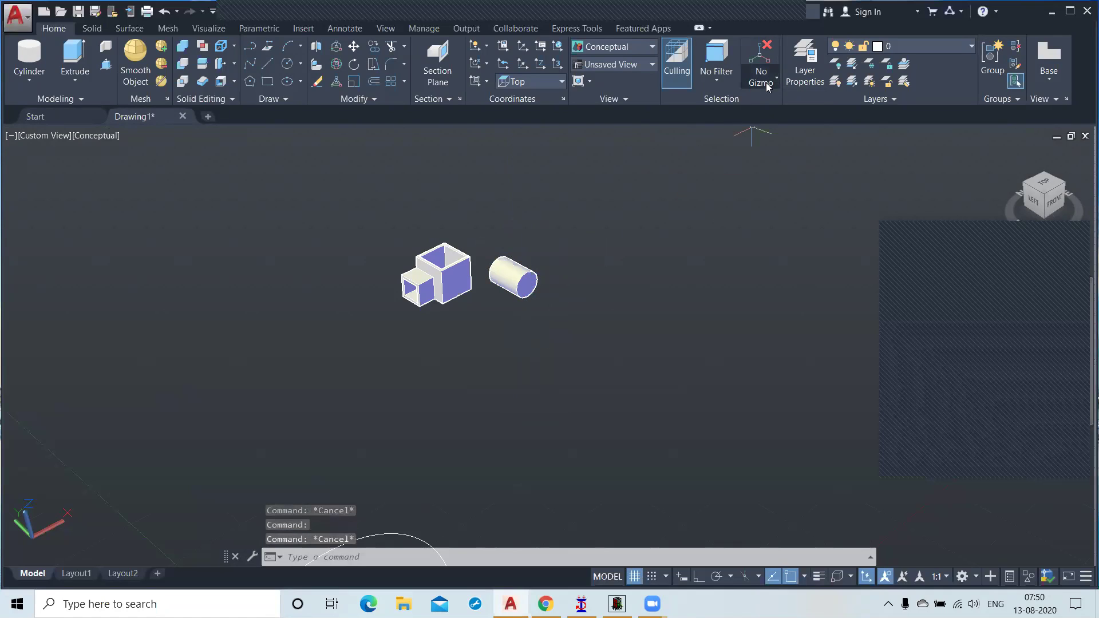
left_click(767, 80)
left_click(770, 107)
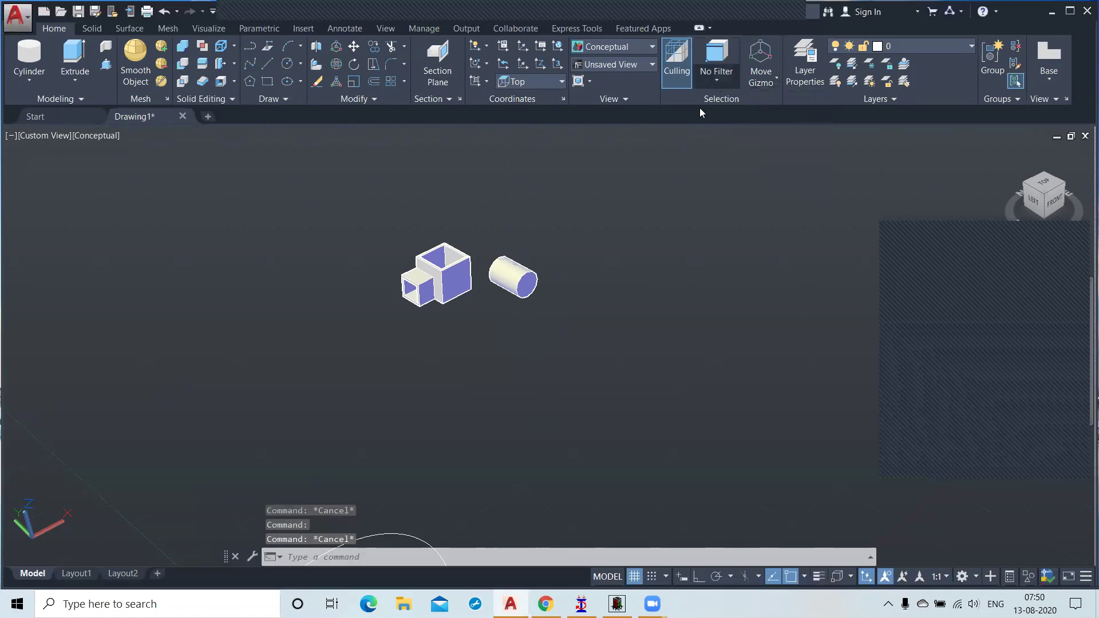
Select the whole cylinder with the subobject filter at No Filter, and clear the selection
left_click(715, 84)
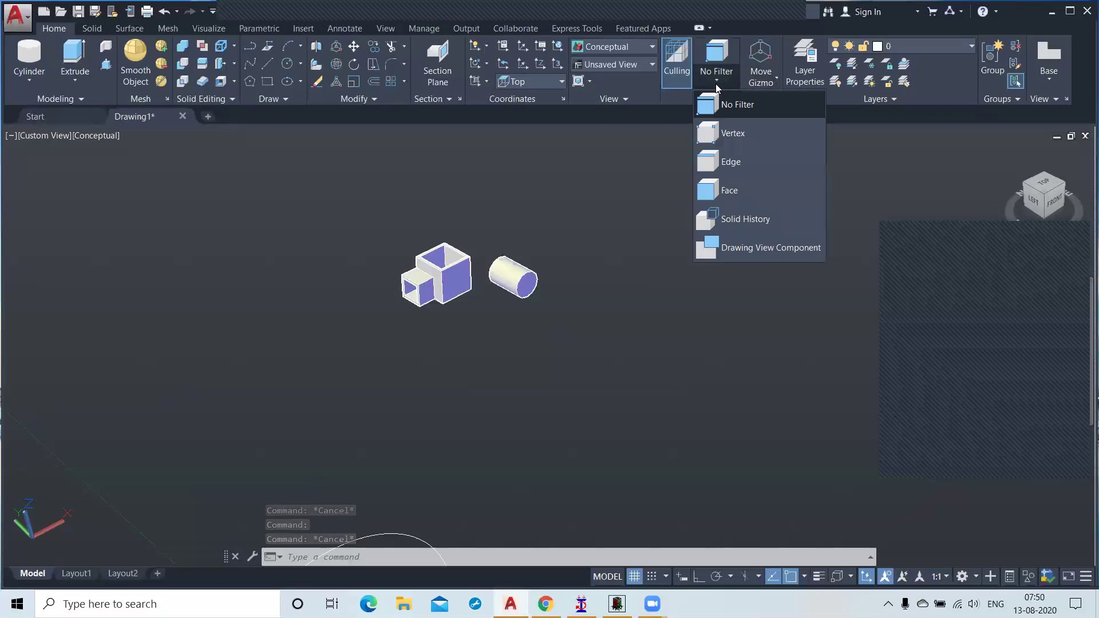
left_click(718, 79)
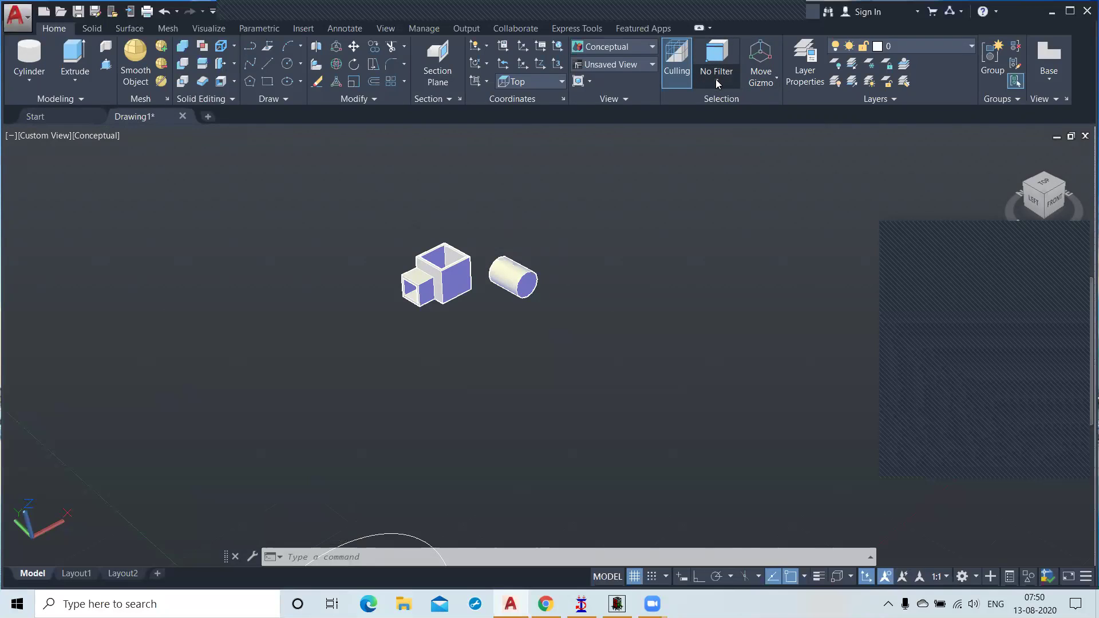
key("Escape")
key("Escape")
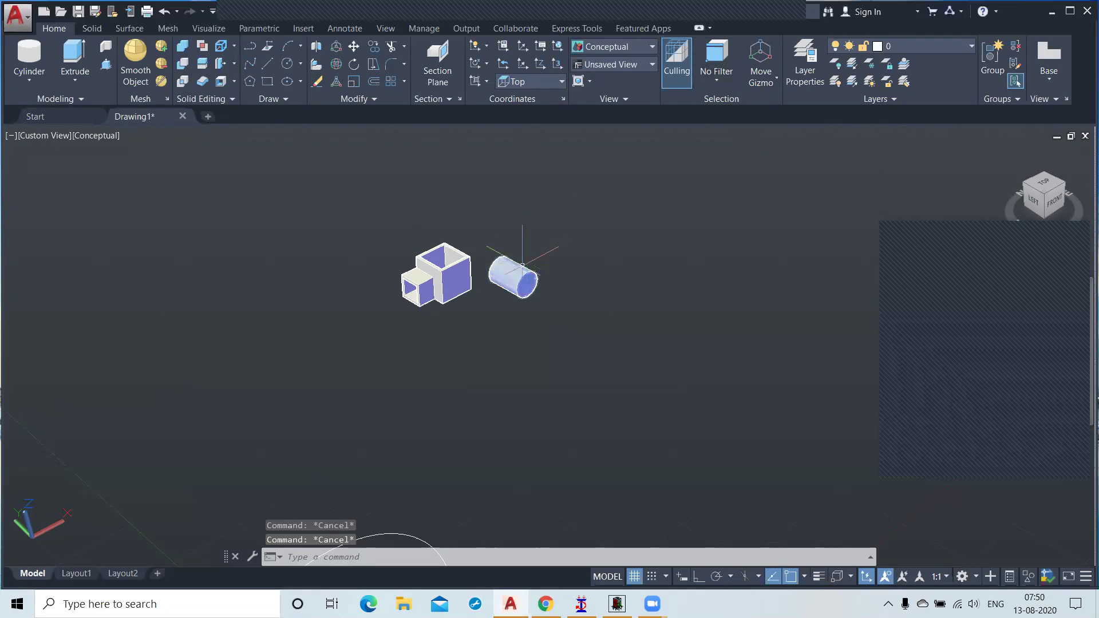
left_click(521, 274)
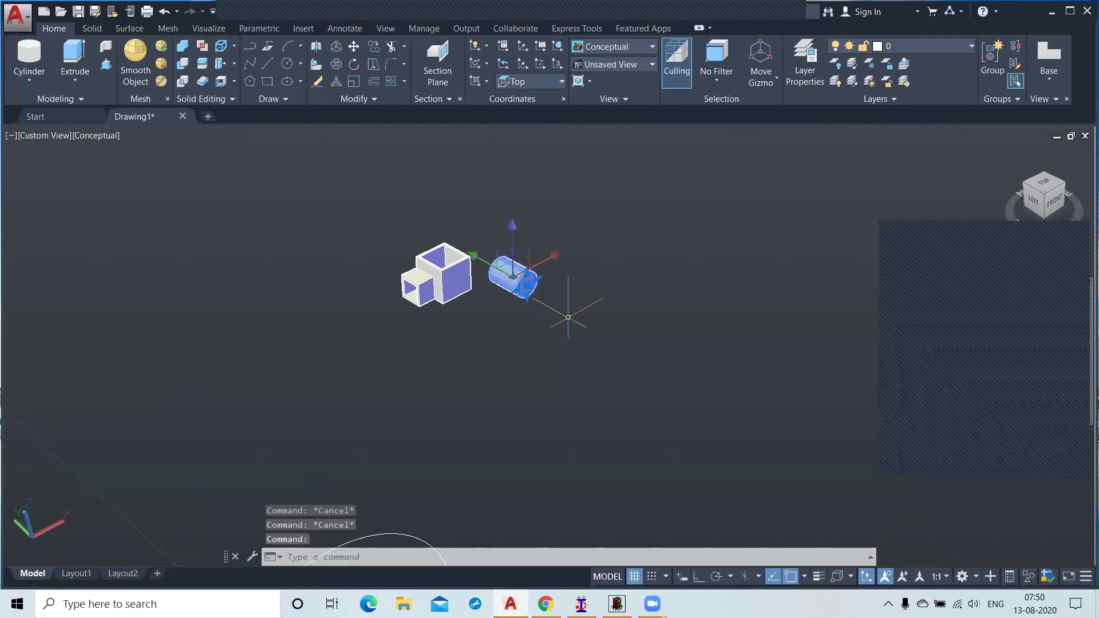
key("Escape")
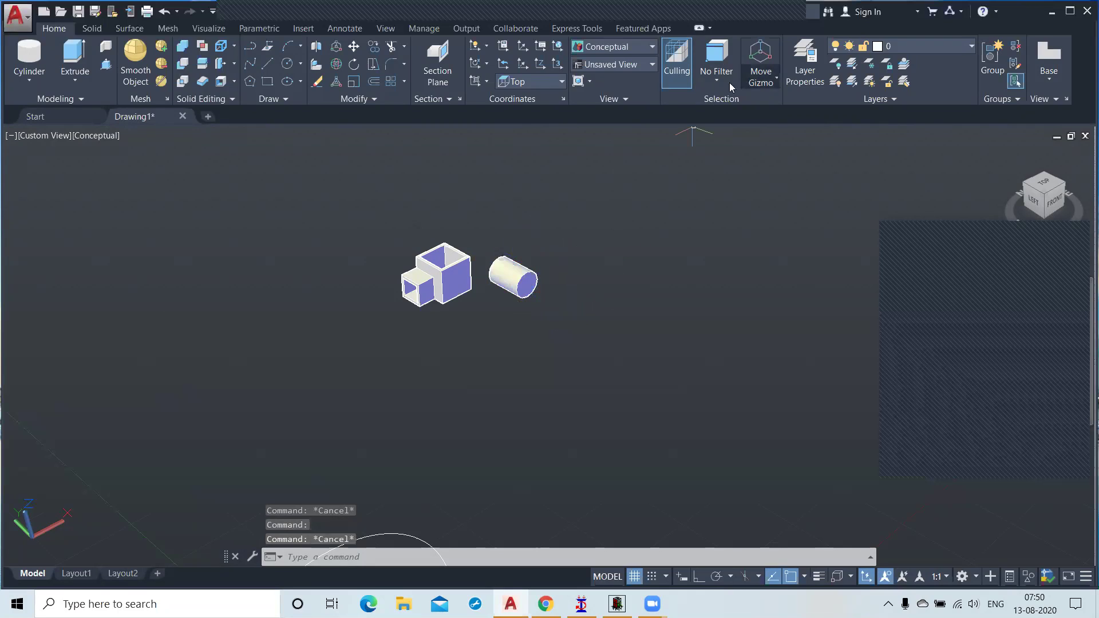
Set the subobject filter to Vertex, window-select the open boxes to highlight their vertices, and clear the selection
left_click(724, 85)
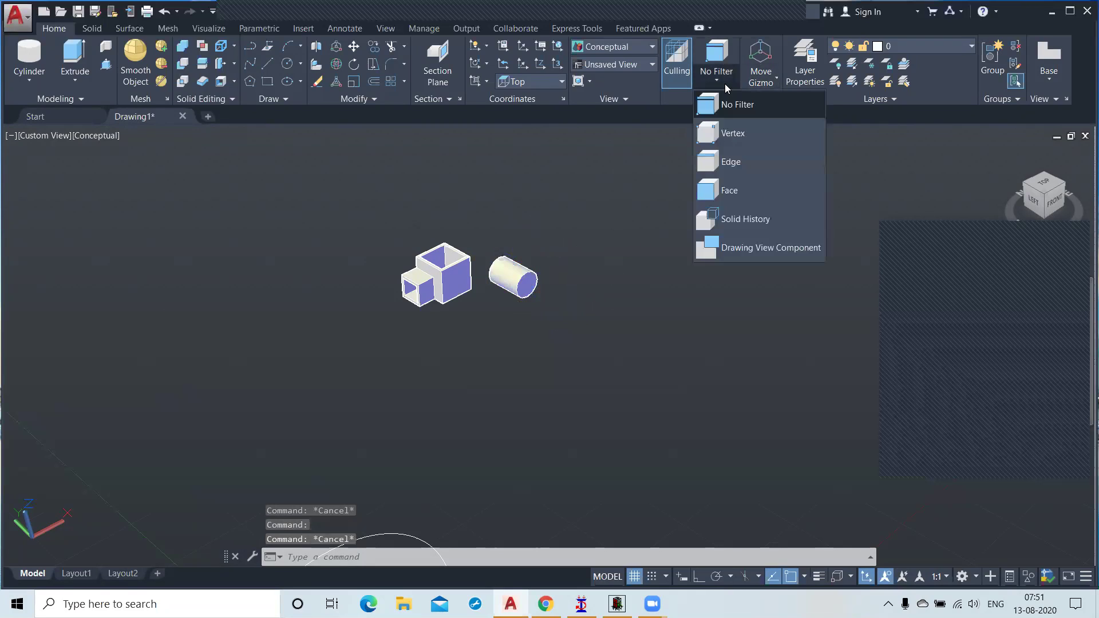
left_click(731, 135)
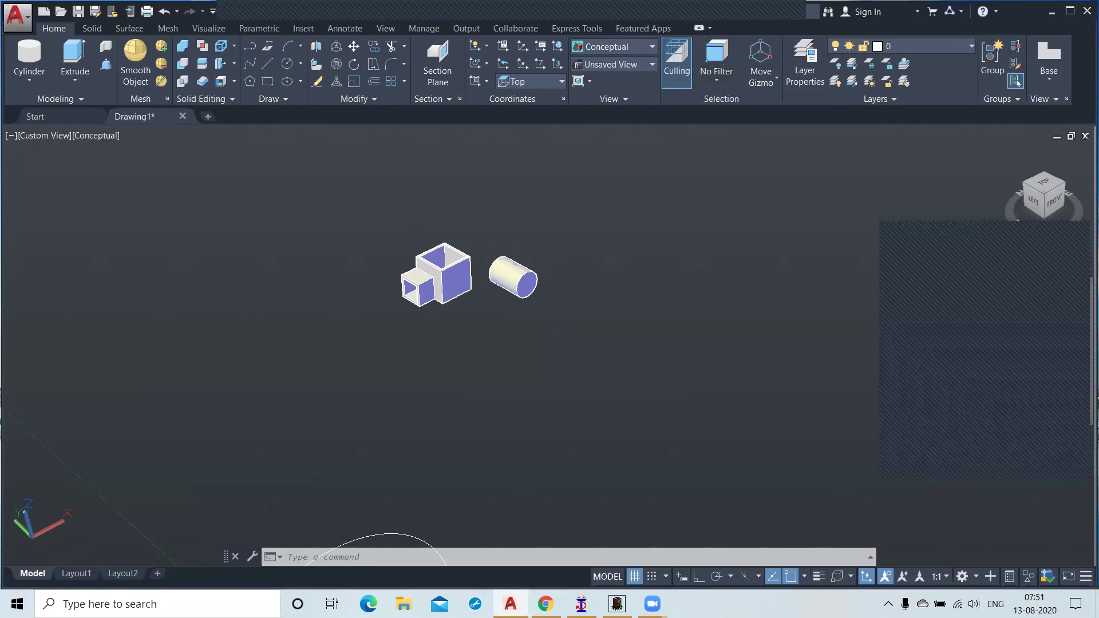
left_click(373, 266)
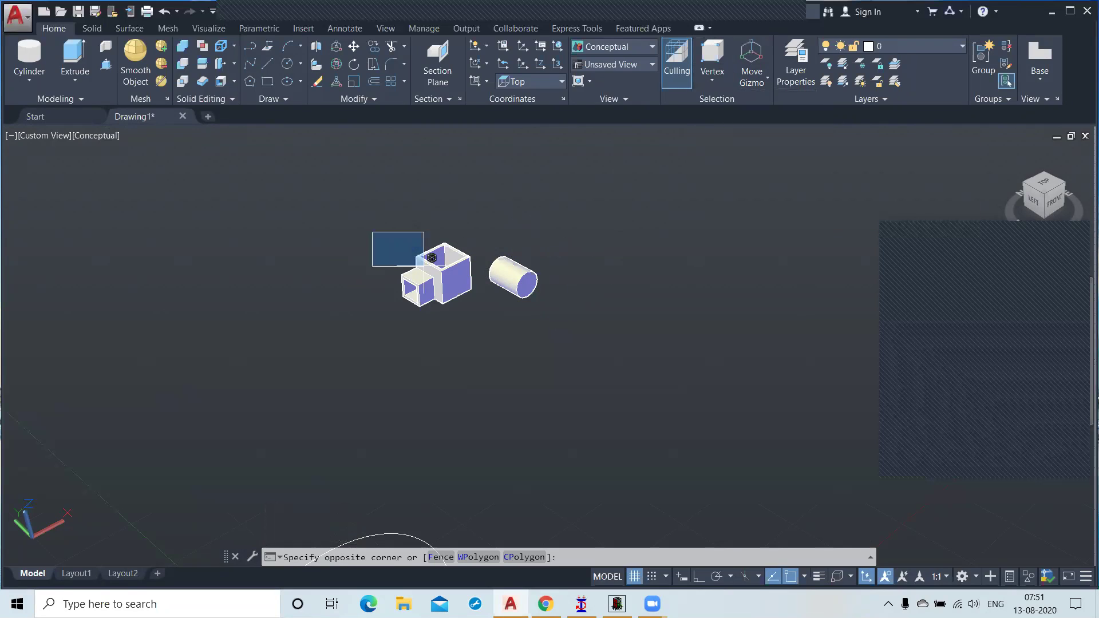
left_click(471, 343)
scroll(407, 262, "up", 2)
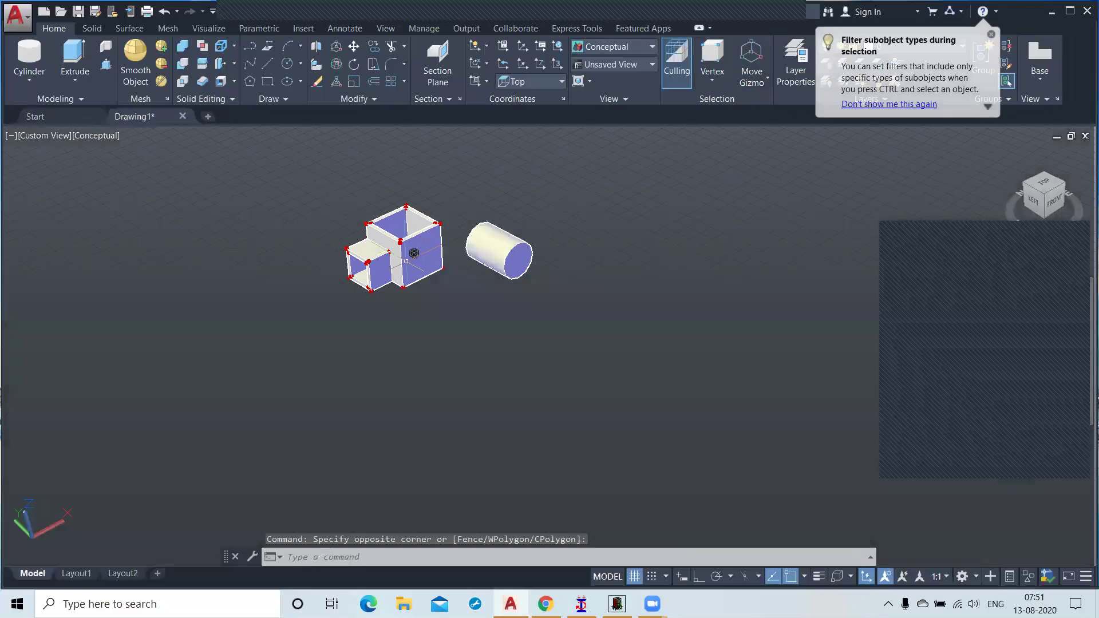
middle_click_drag(333, 242, 405, 269)
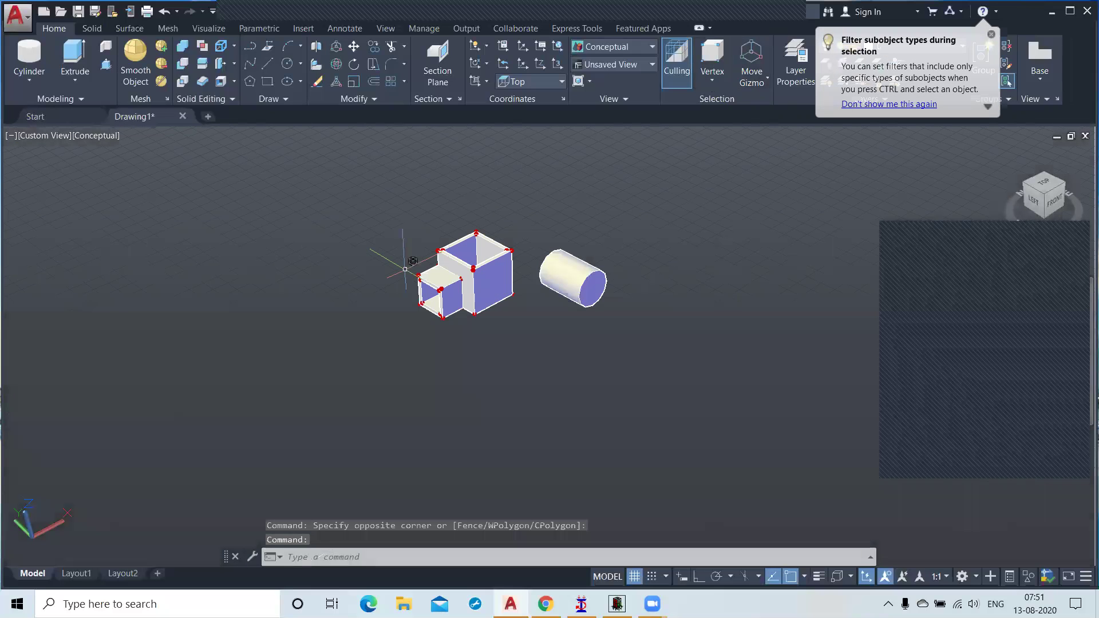
mouse_move(418, 275)
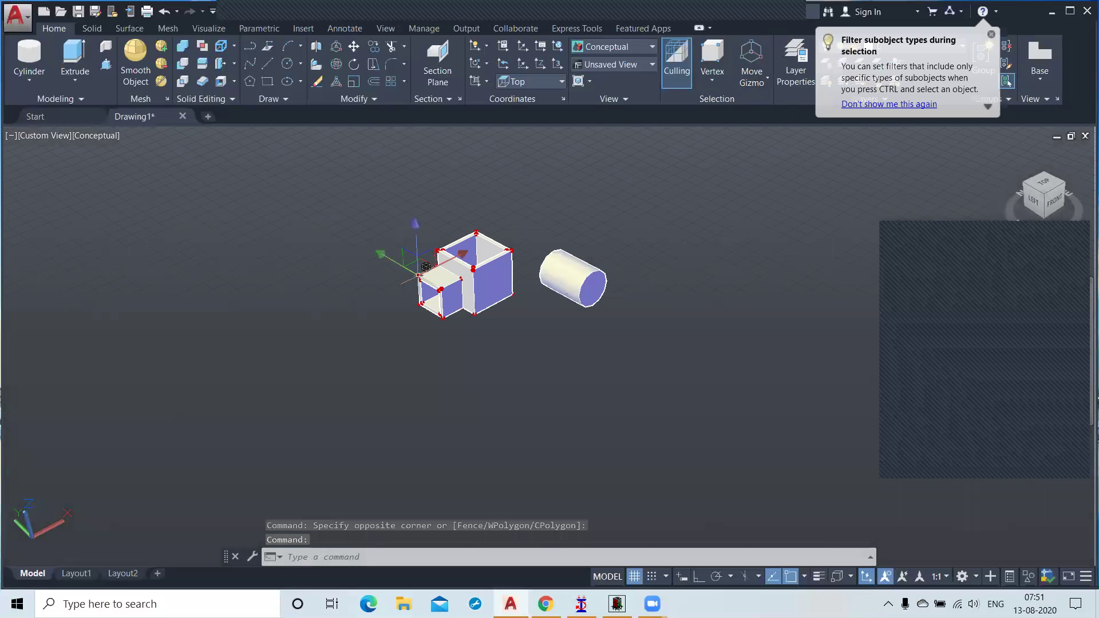
key("Escape")
key("Escape")
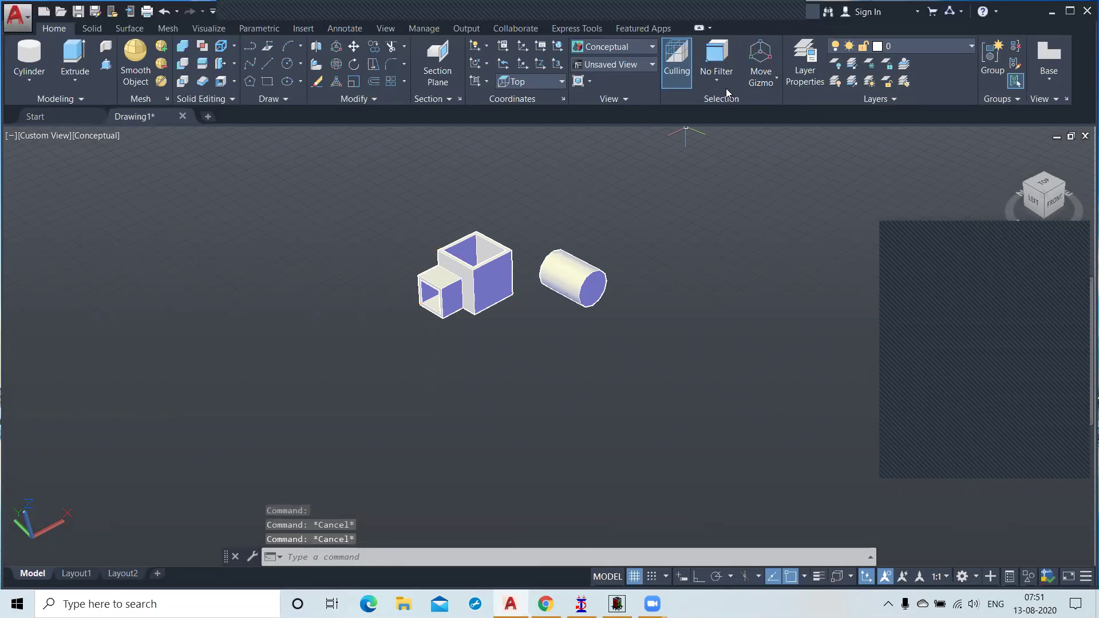
Set the subobject filter to Face, select the larger open box's outer side face, and restore No Filter
left_click(722, 84)
left_click(733, 189)
left_click(485, 286)
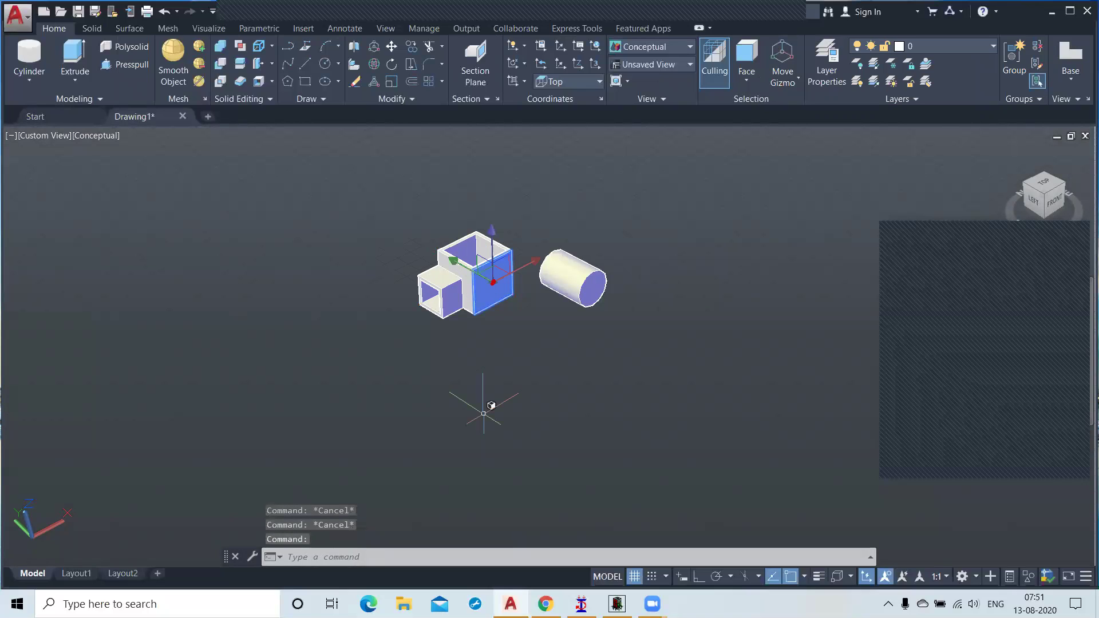
left_click(747, 85)
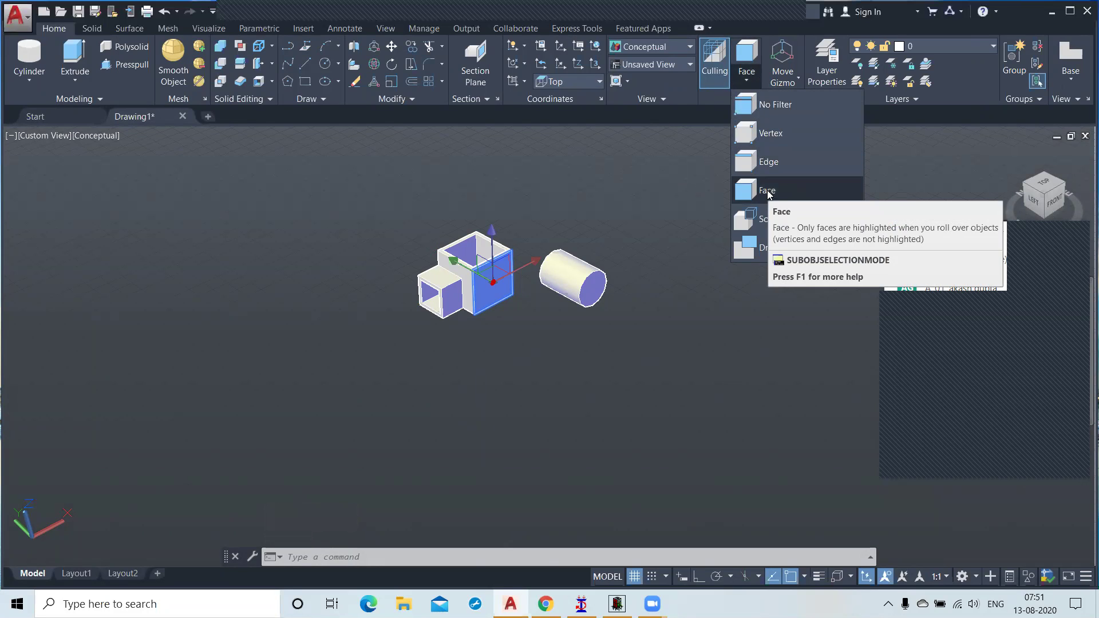
left_click(789, 106)
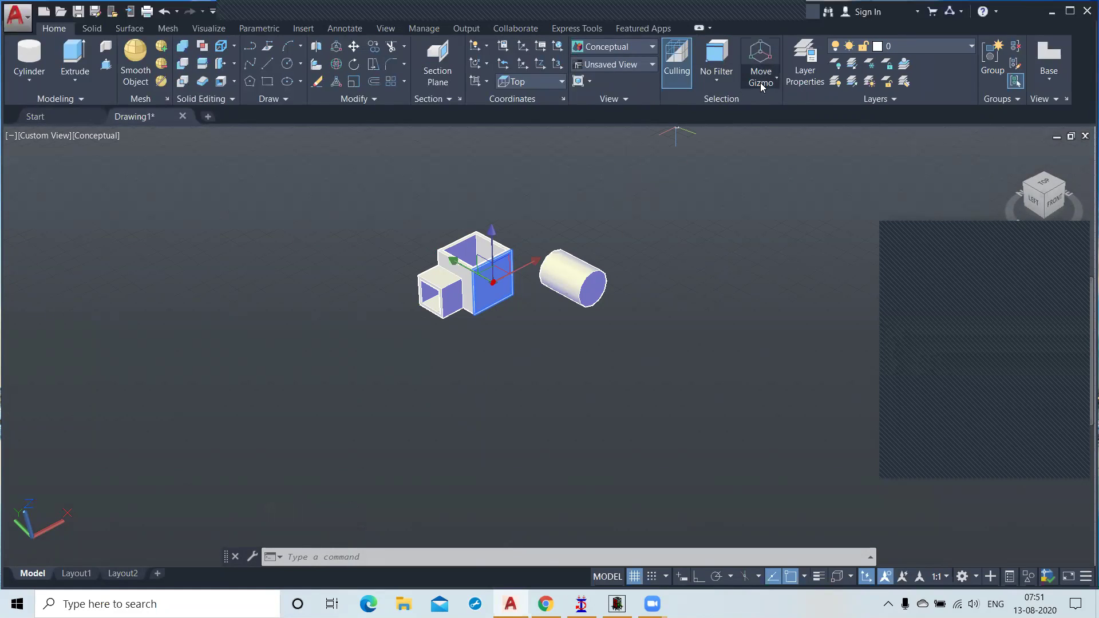
Clear the face selection, select the cylinder to display its move gizmo, and deselect it
left_click(762, 85)
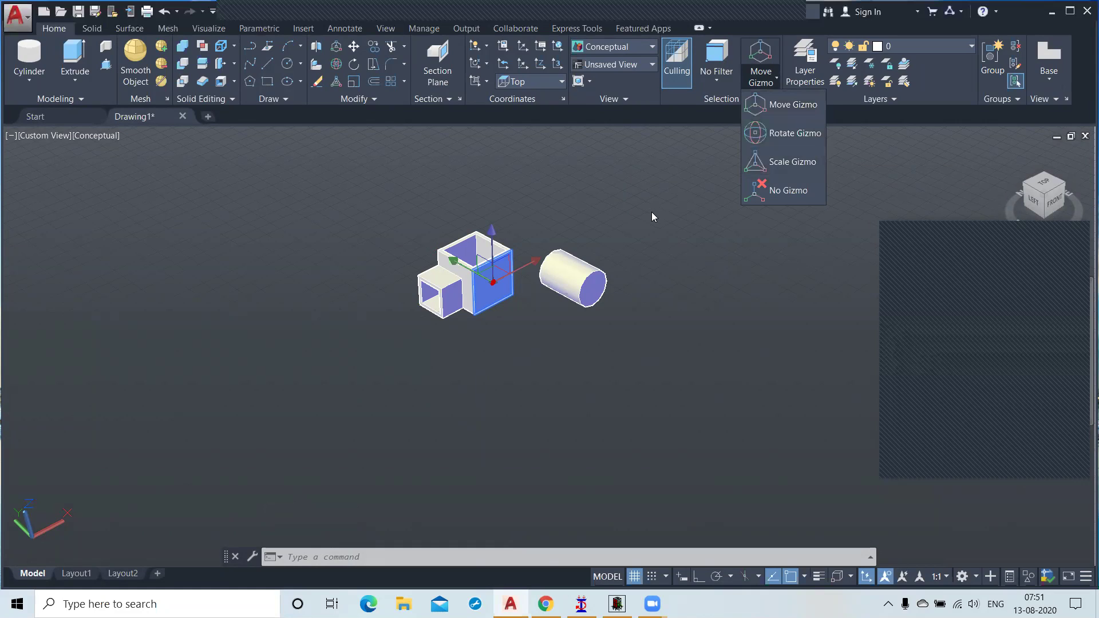
key("Escape")
key("Escape")
left_click(570, 267)
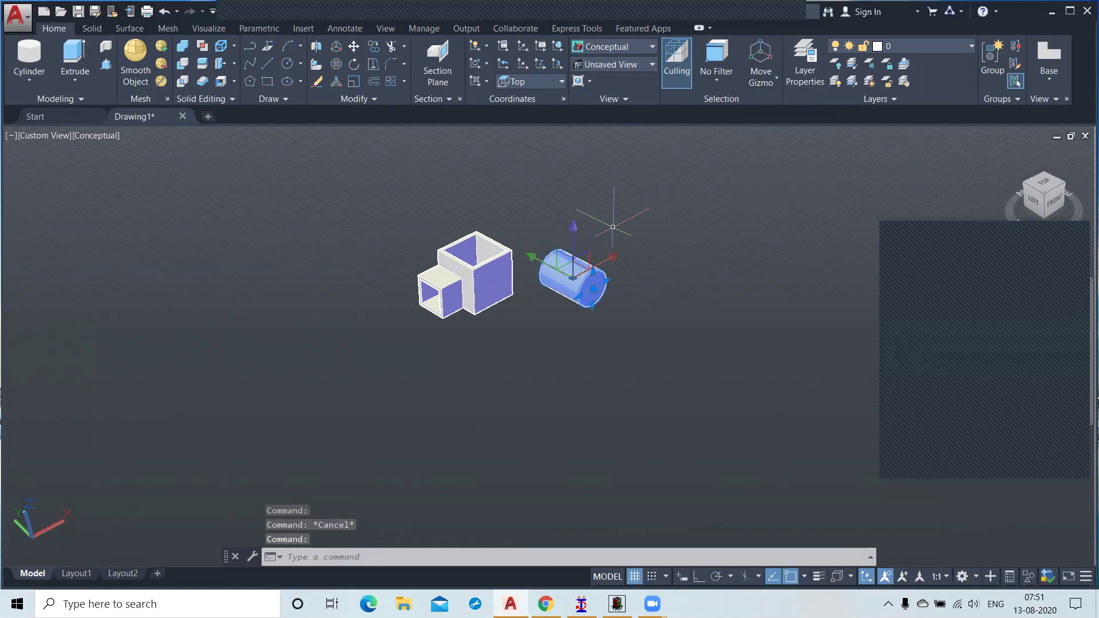
key("Escape")
Set the default gizmo to Rotate Gizmo, display its rings on the selected cylinder, and clear the selection
left_click(763, 85)
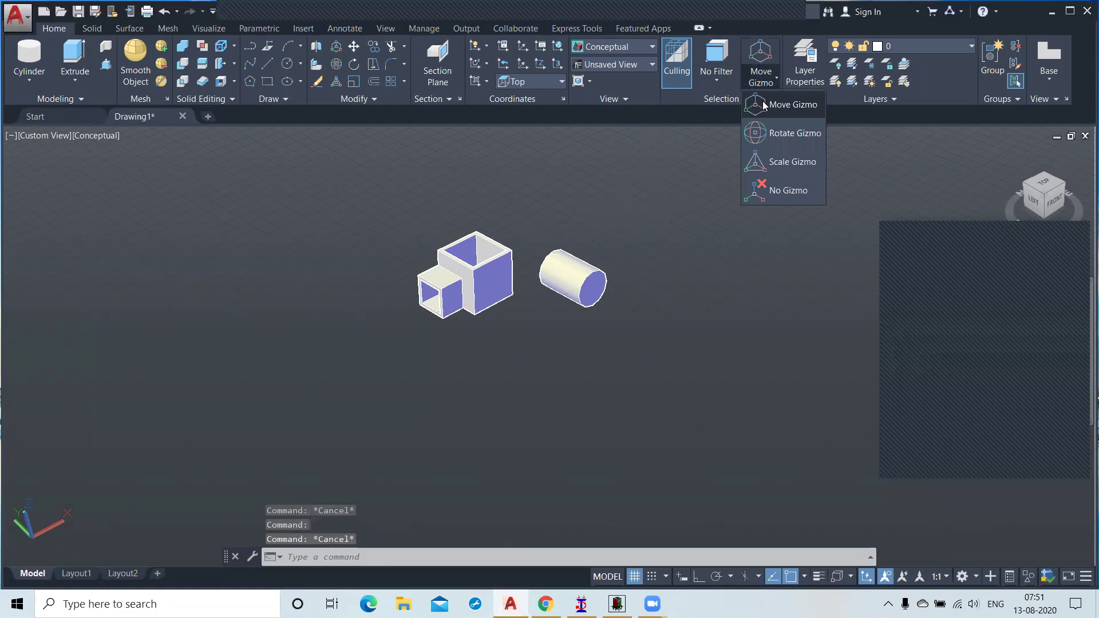
left_click(765, 133)
left_click(560, 273)
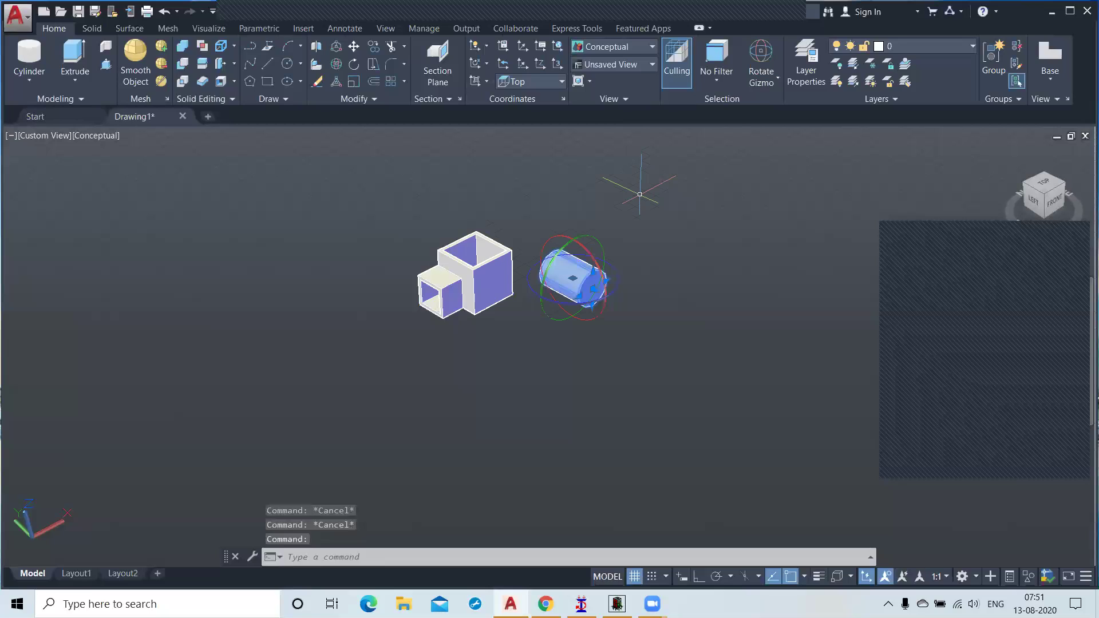
key("Escape")
Set the default gizmo back to Move Gizmo
left_click(779, 78)
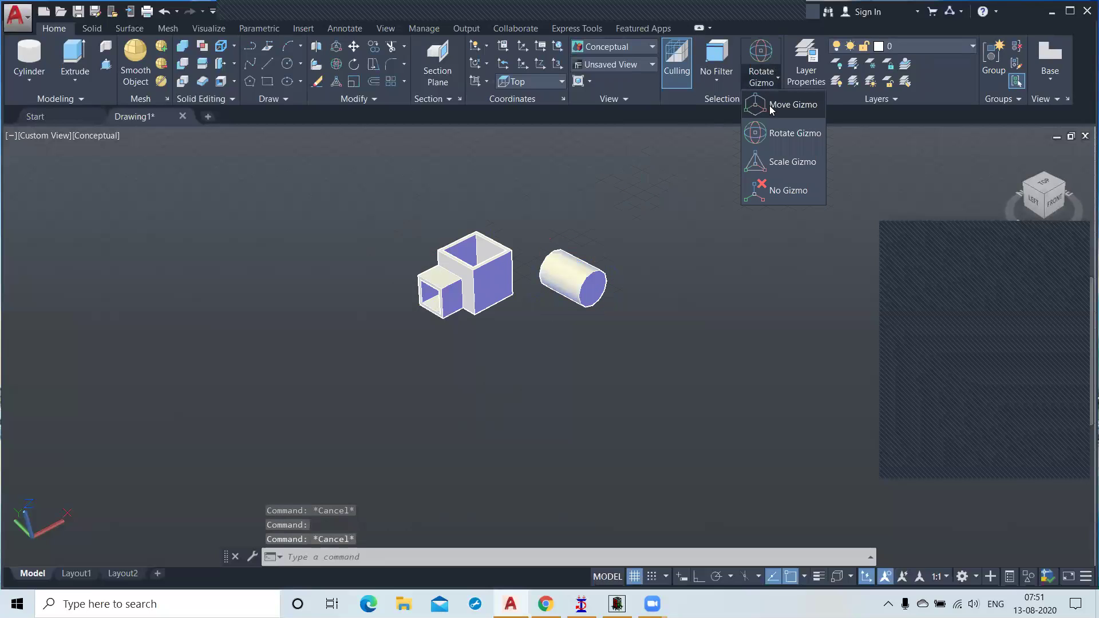
left_click(771, 108)
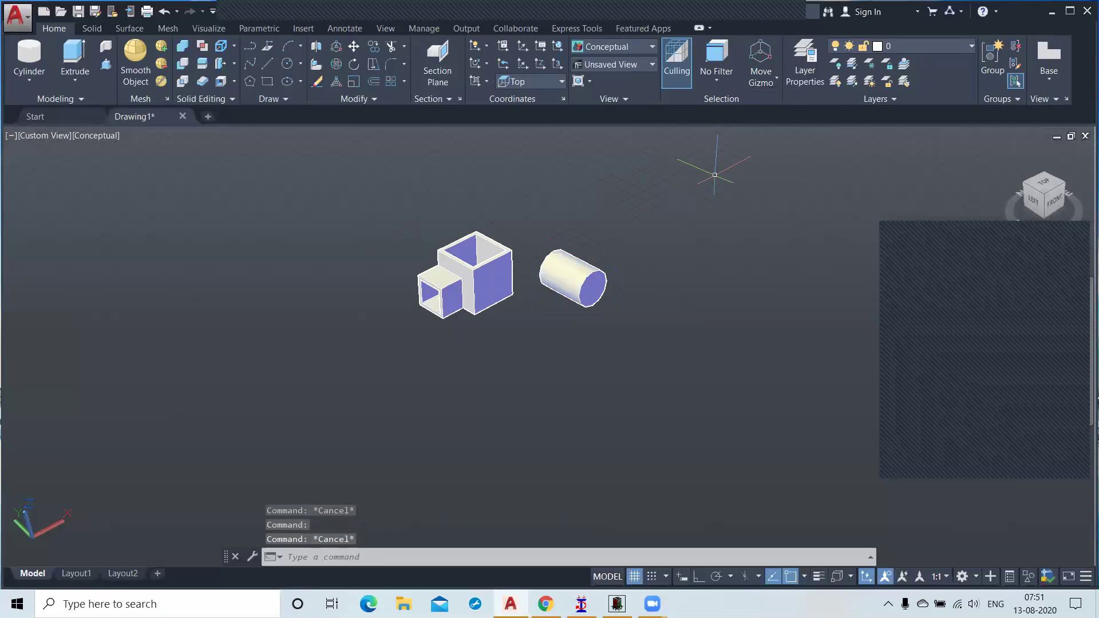
Turn object culling off and back on to compare how the larger open box highlights on rollover
left_click(678, 76)
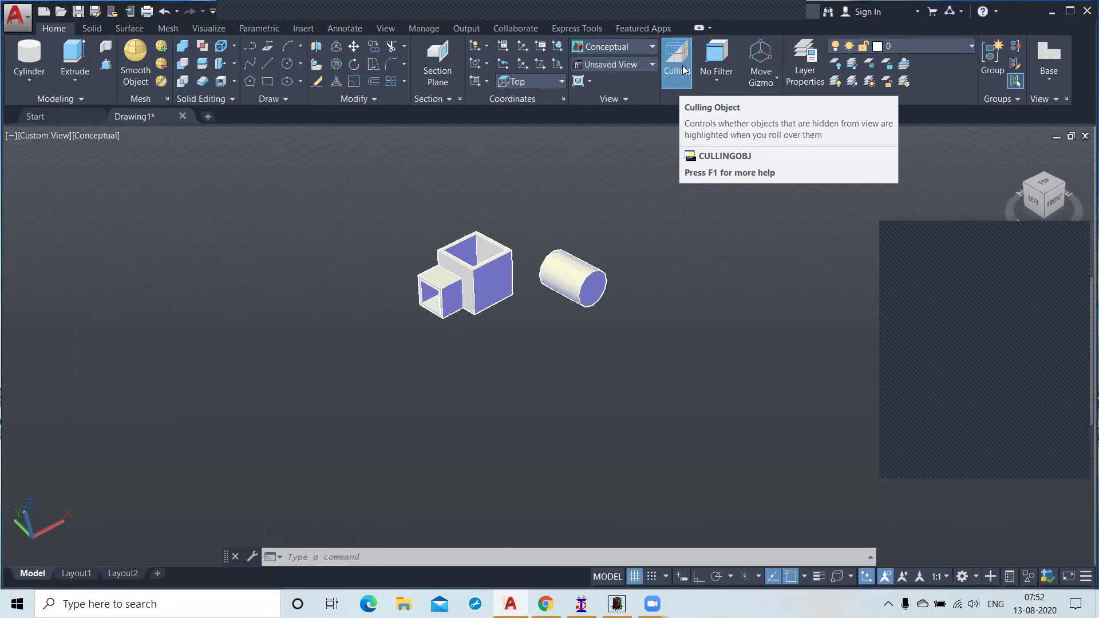
left_click(683, 70)
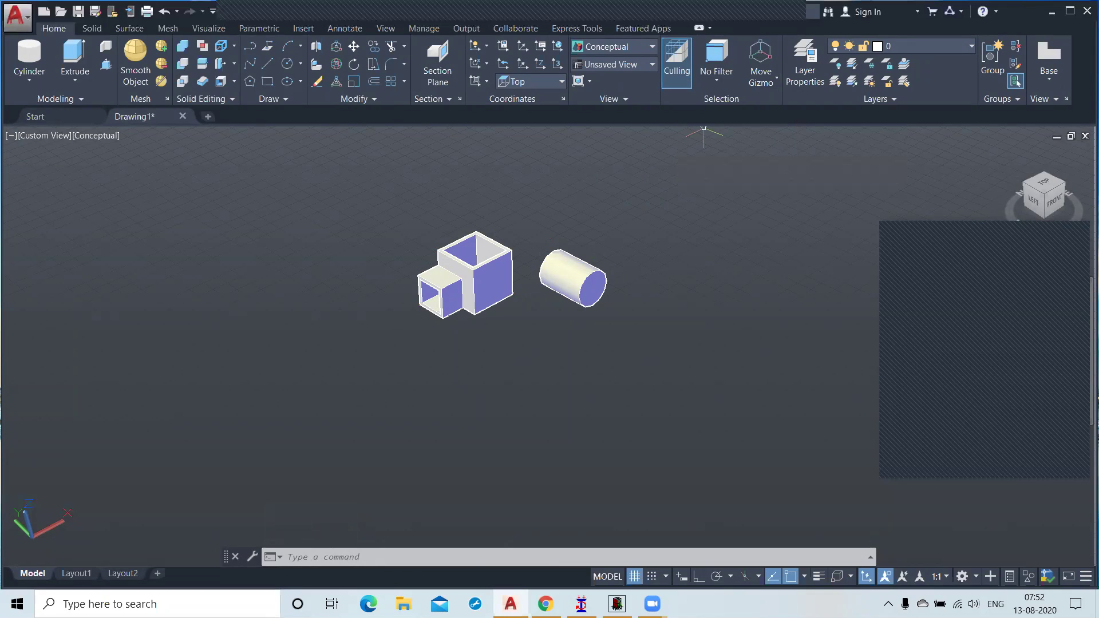
middle_click_drag(526, 288, 557, 276)
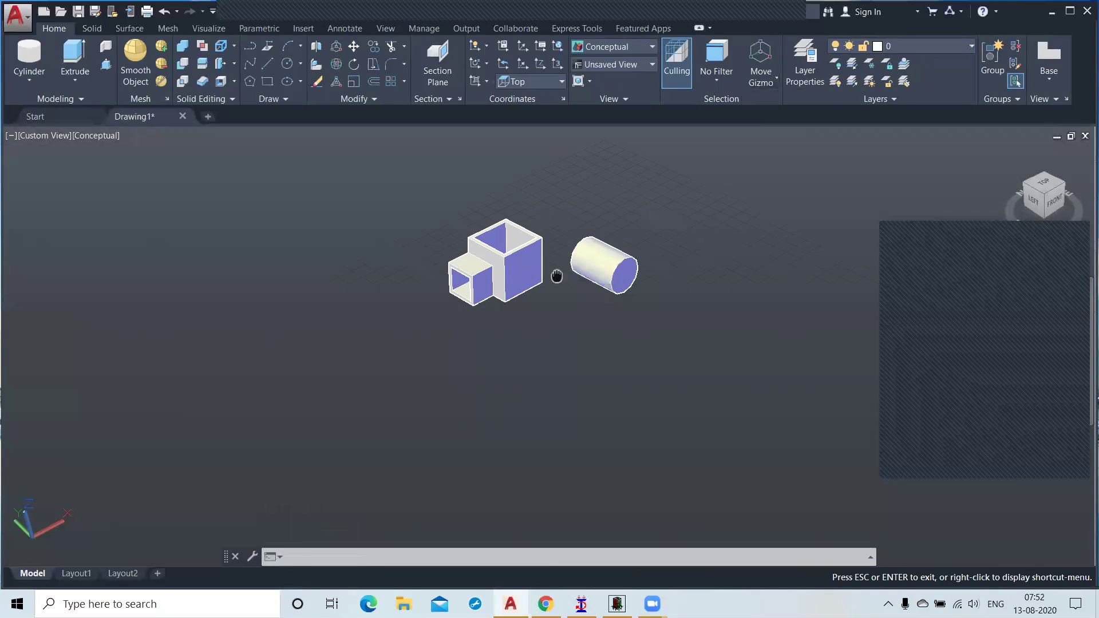
key("Escape")
scroll(532, 376, "up", 1)
middle_click_drag(525, 339, 521, 356)
key("Escape")
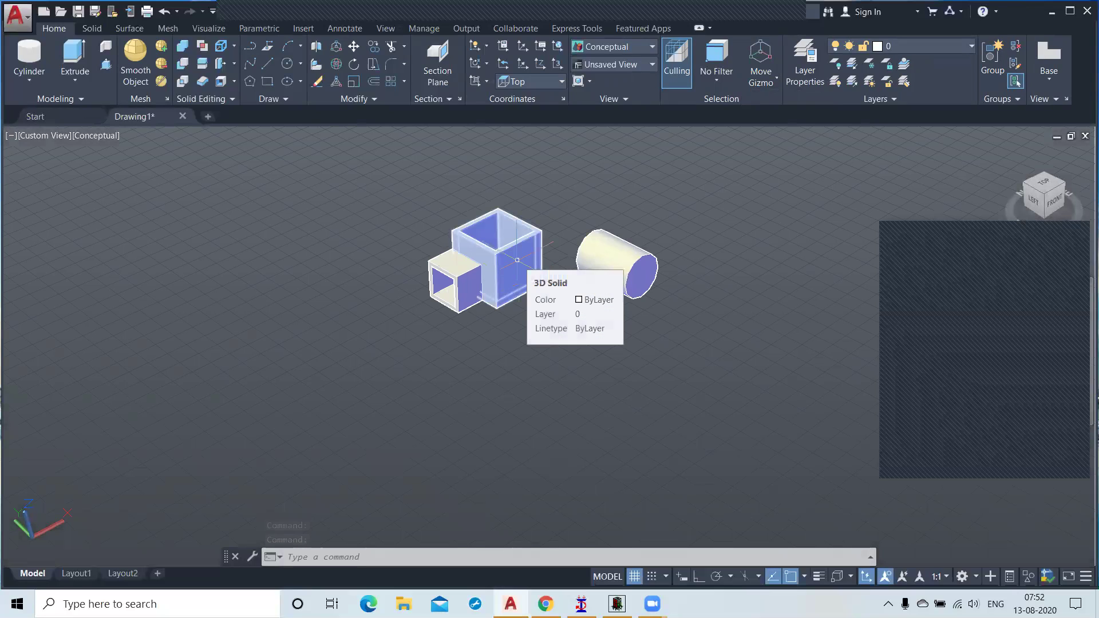
left_click(677, 63)
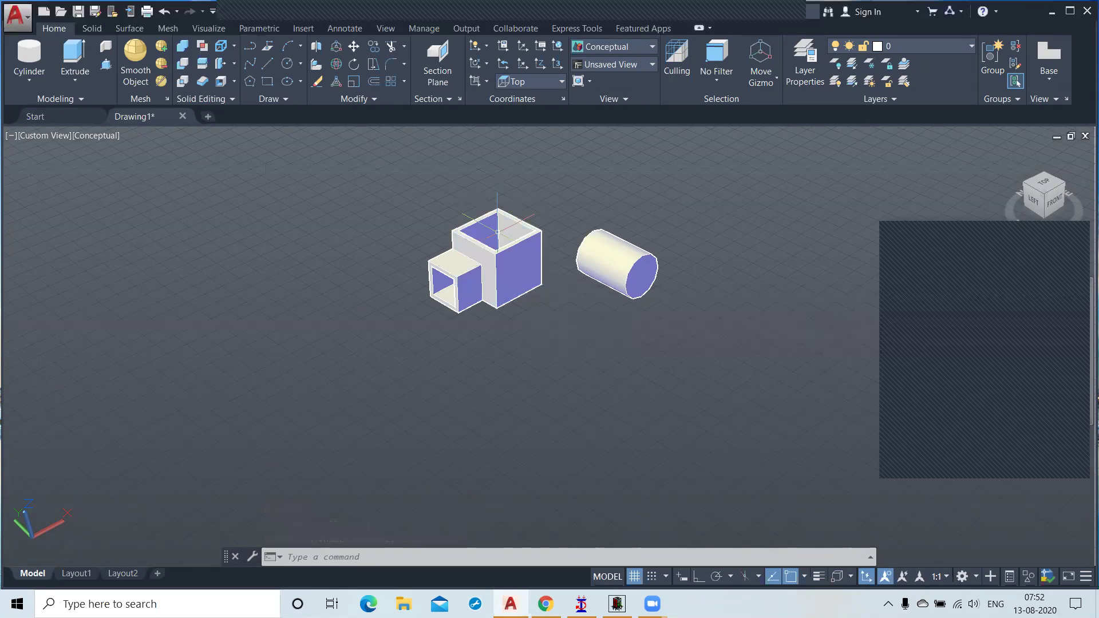
left_click(677, 62)
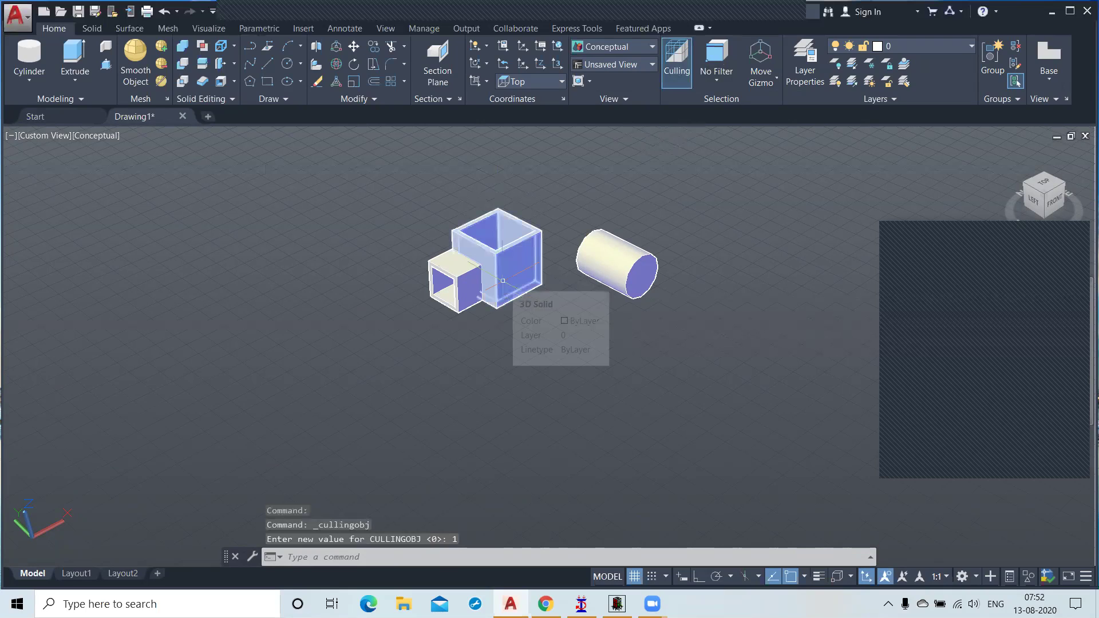
Draw a large solid box freehand in the empty area behind the walled floor-plan solid
scroll(506, 280, "down", 1)
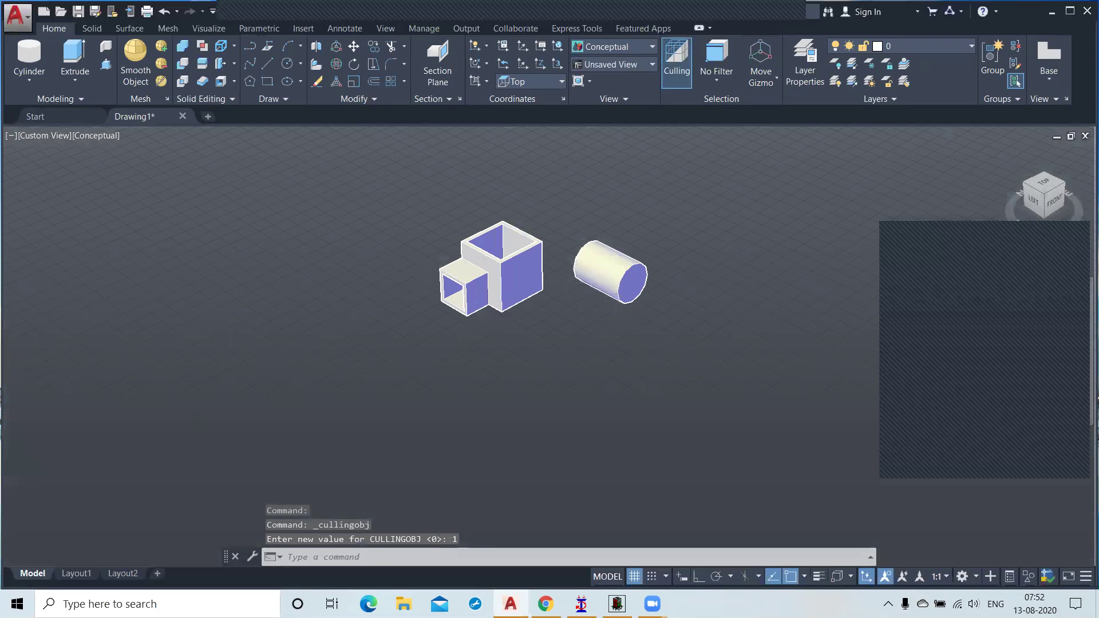
scroll(484, 281, "down", 5)
middle_click_drag(373, 329, 357, 330)
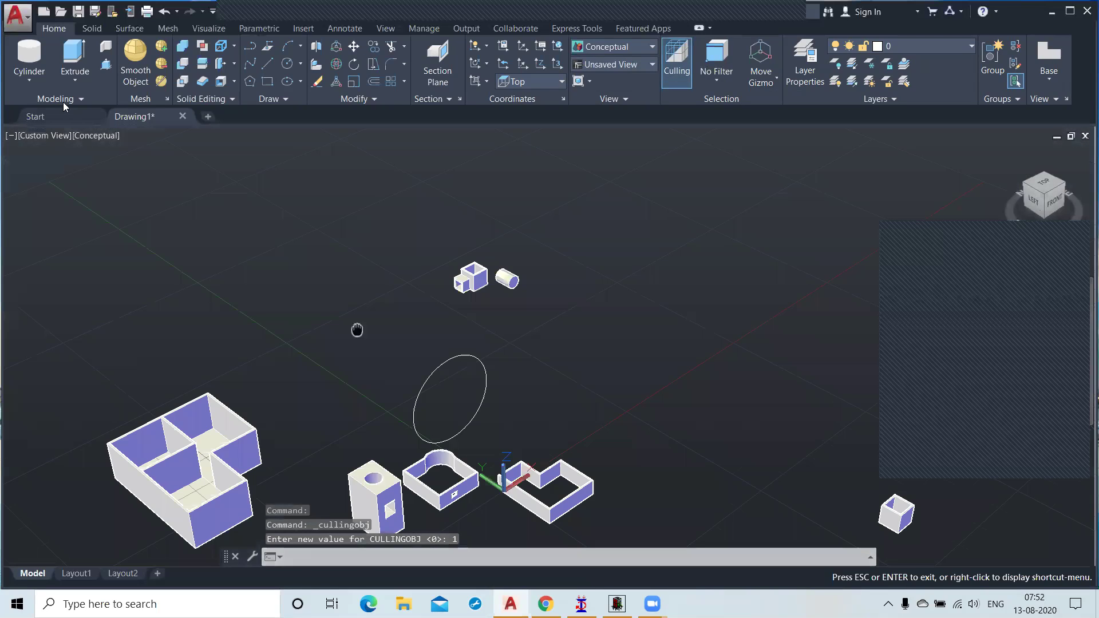
left_click(29, 81)
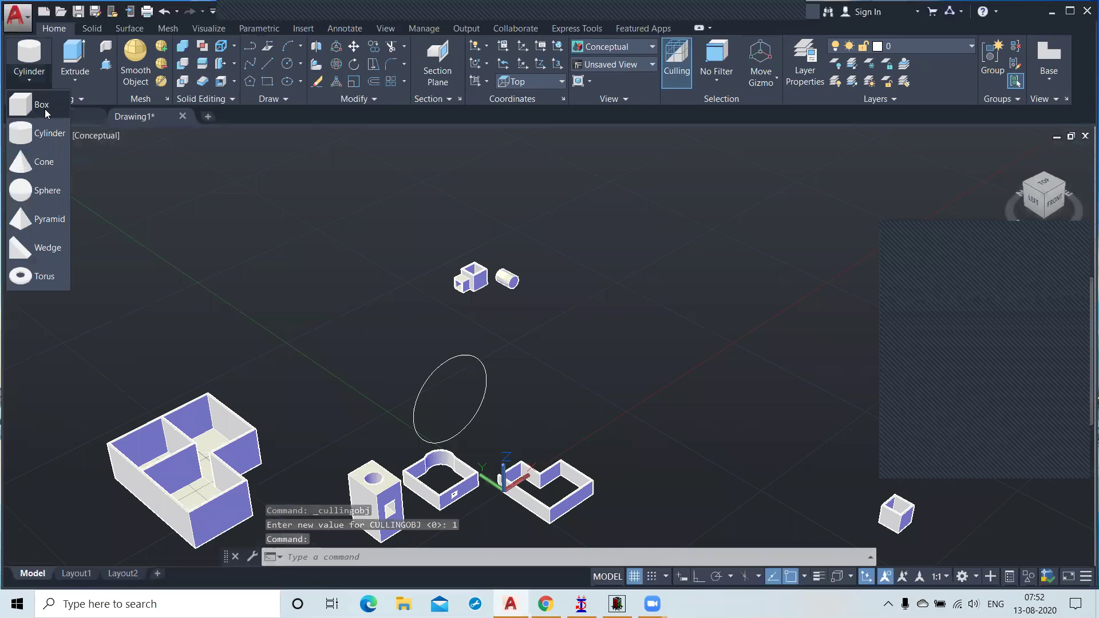
left_click(45, 107)
left_click(220, 219)
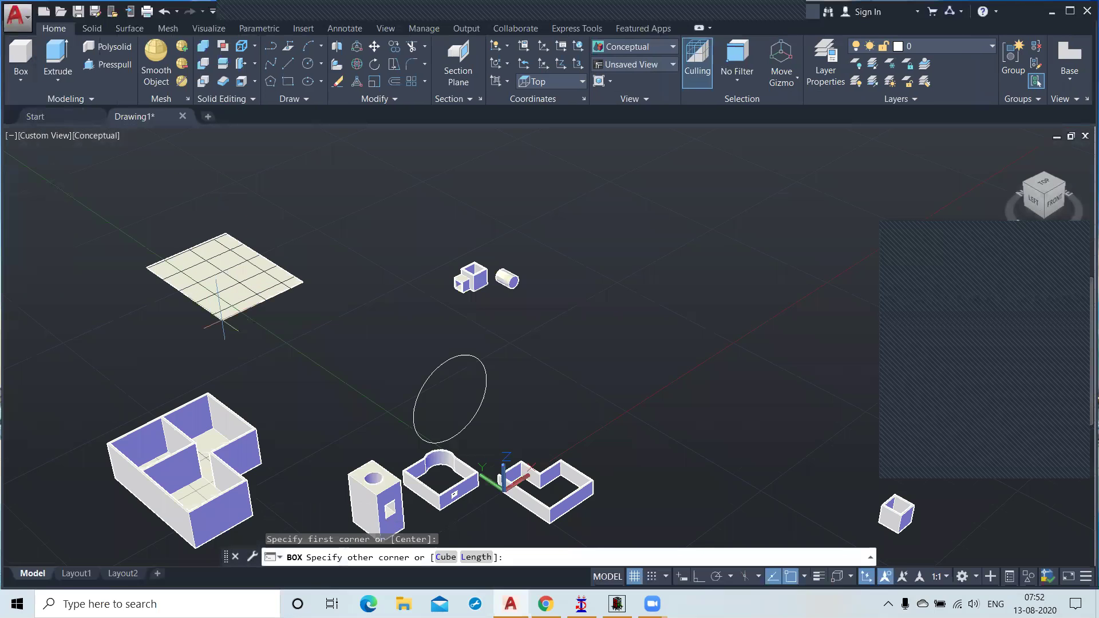
left_click(229, 324)
left_click(209, 222)
middle_click_drag(331, 280, 473, 332)
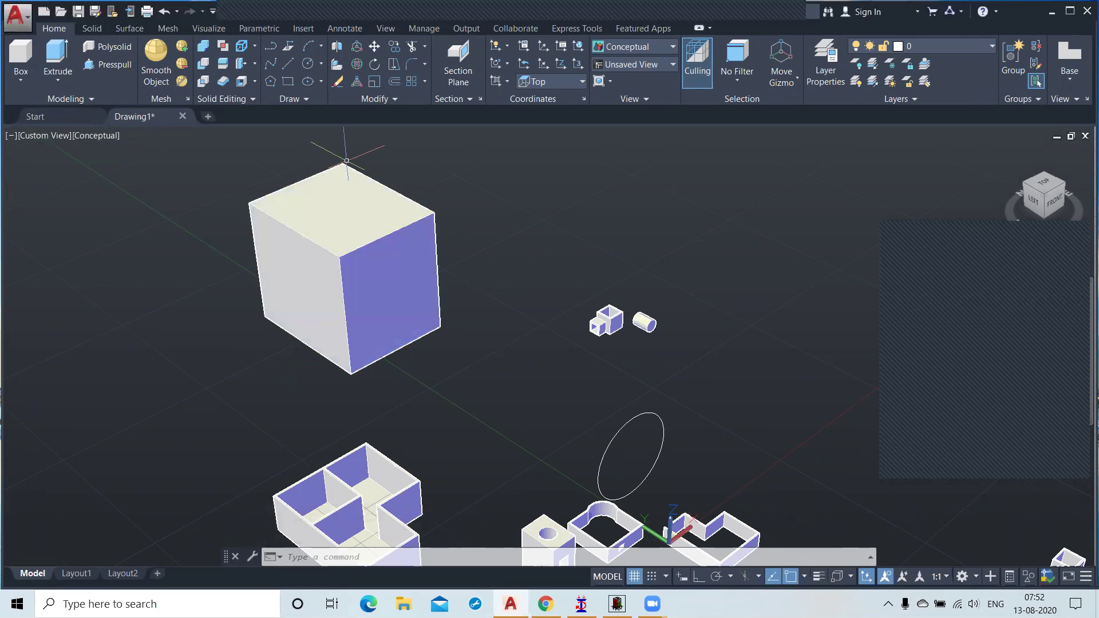
Turn object culling off, preview the large box's rollover highlight, and turn culling back on
left_click(698, 62)
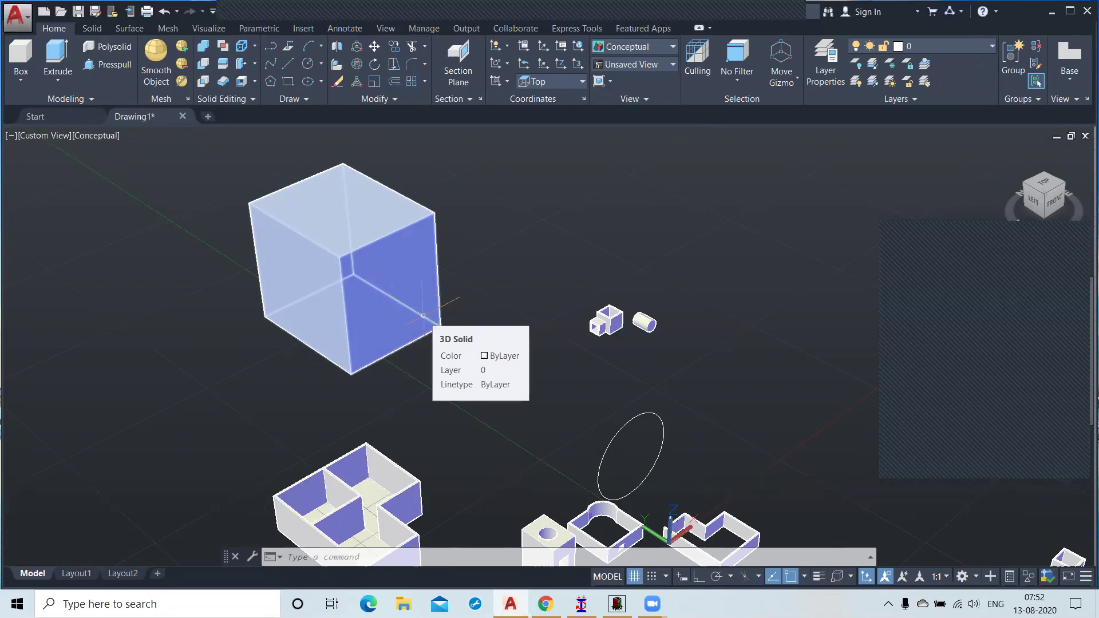
left_click(693, 66)
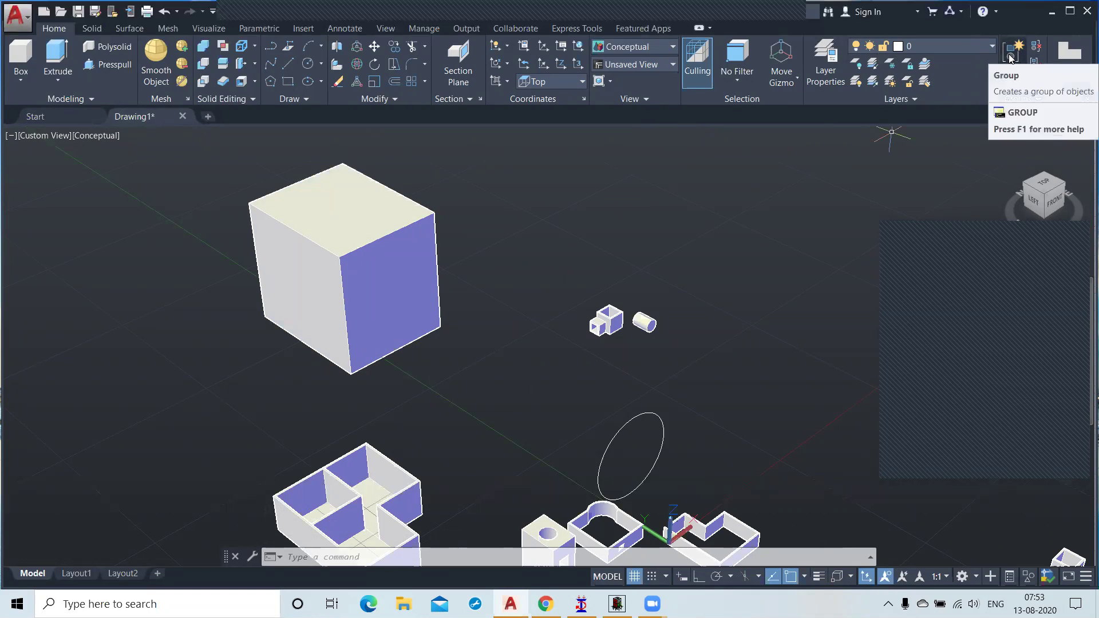
left_click(564, 231)
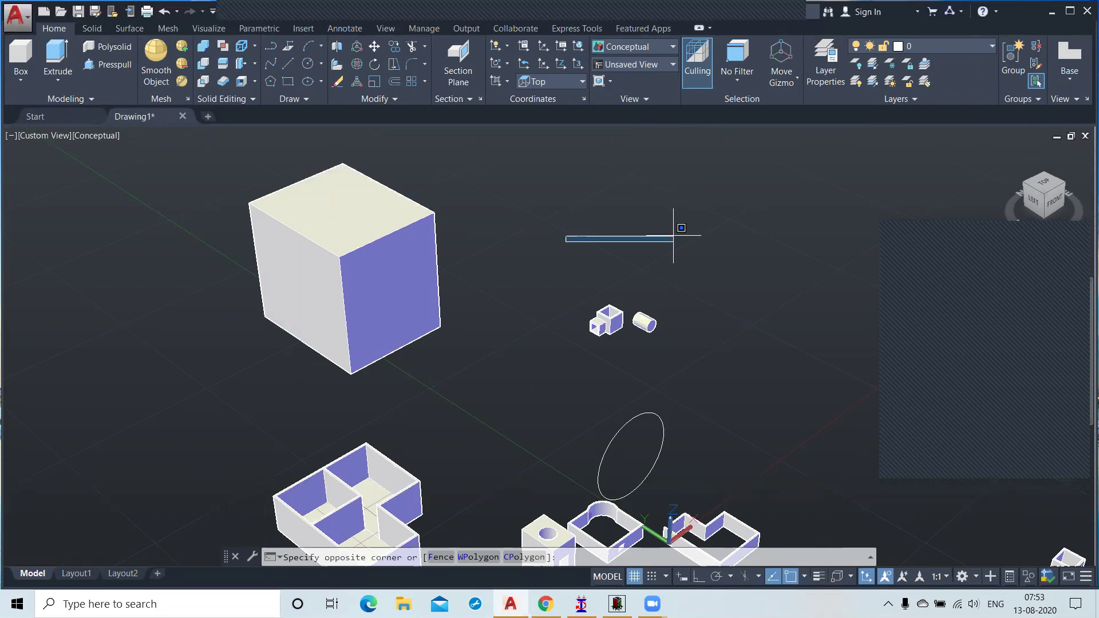
Examine the available tools for solid primitives, sweeping, Boolean operations, and filleting or chamfering edges
left_click(92, 29)
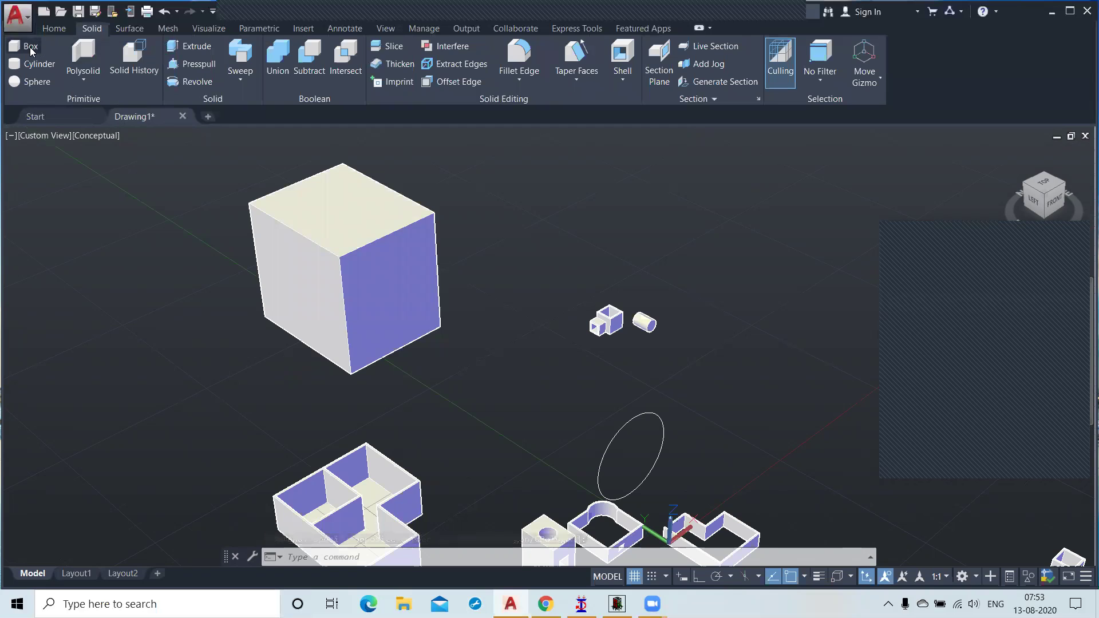
left_click(85, 82)
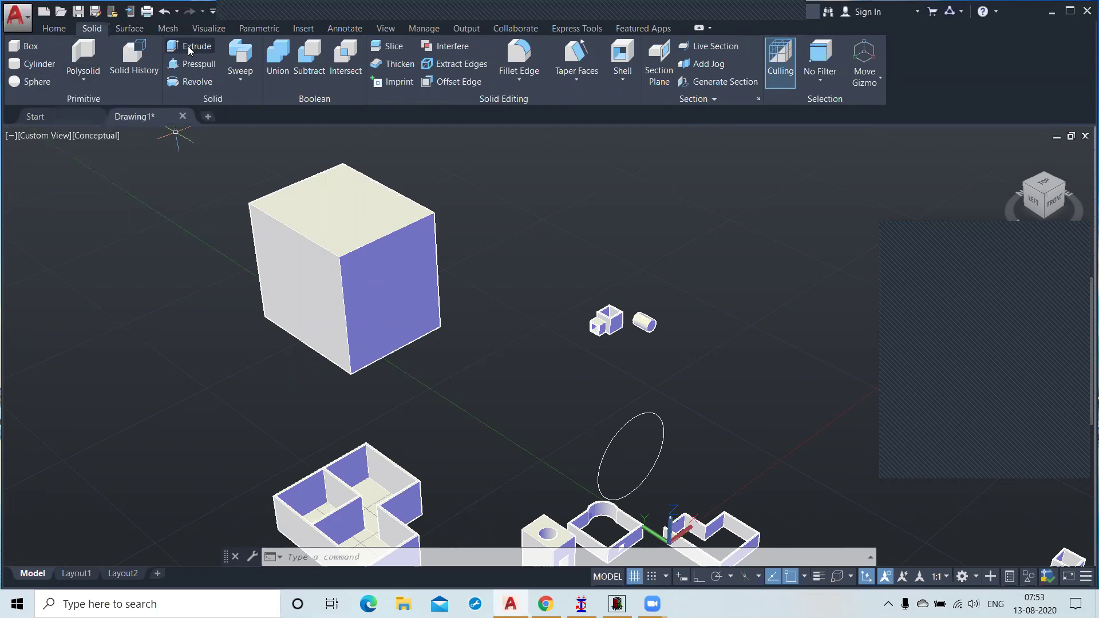
left_click(239, 83)
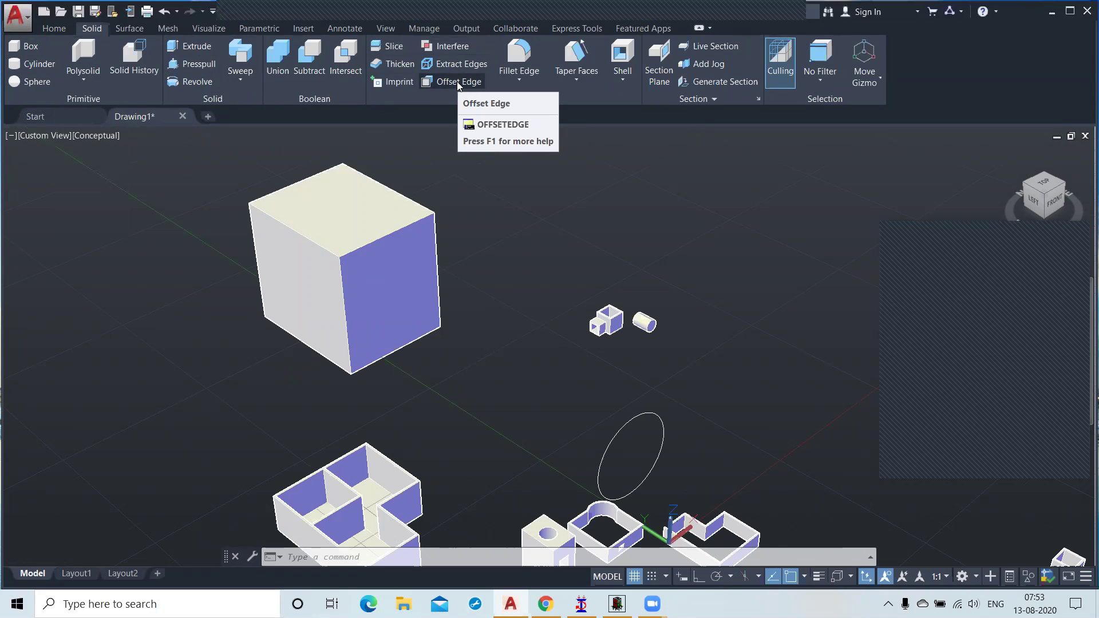
left_click(517, 84)
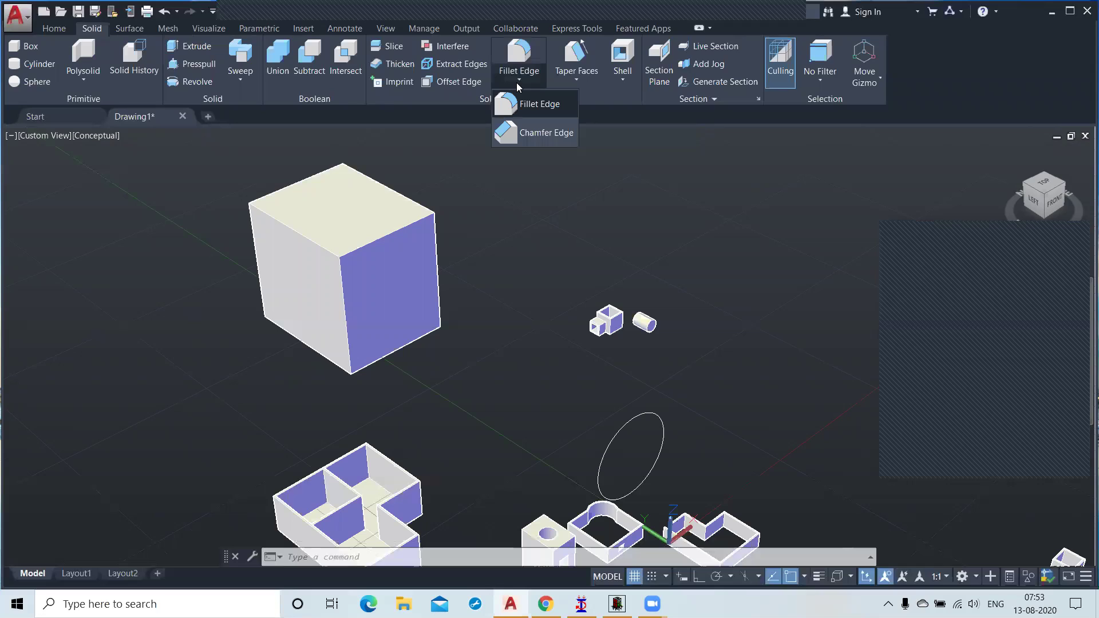
left_click(517, 86)
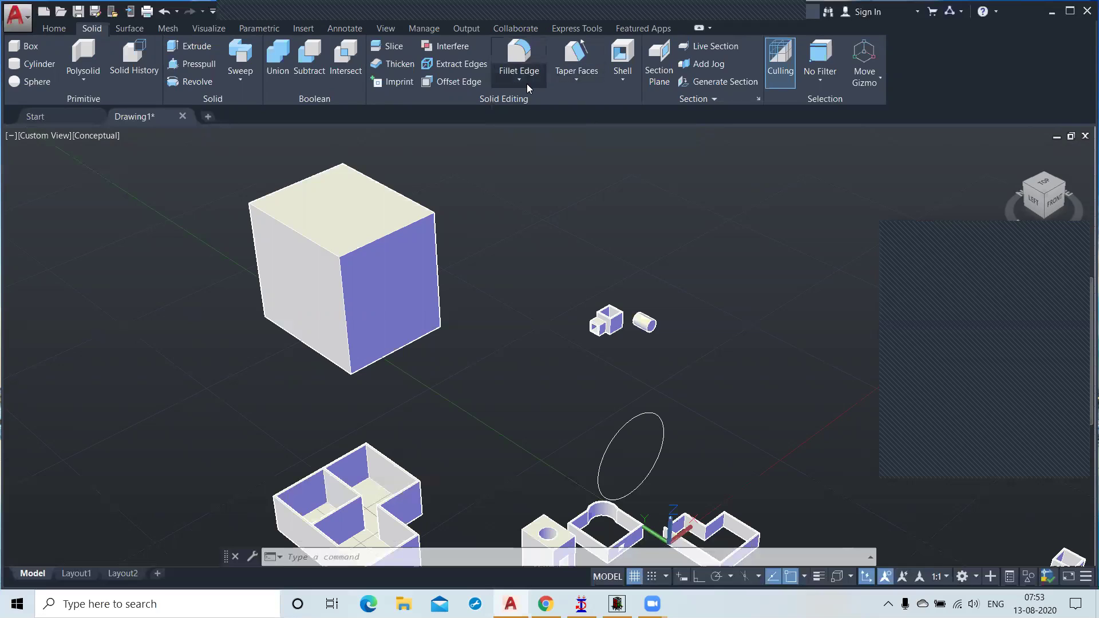
left_click(526, 83)
left_click(525, 83)
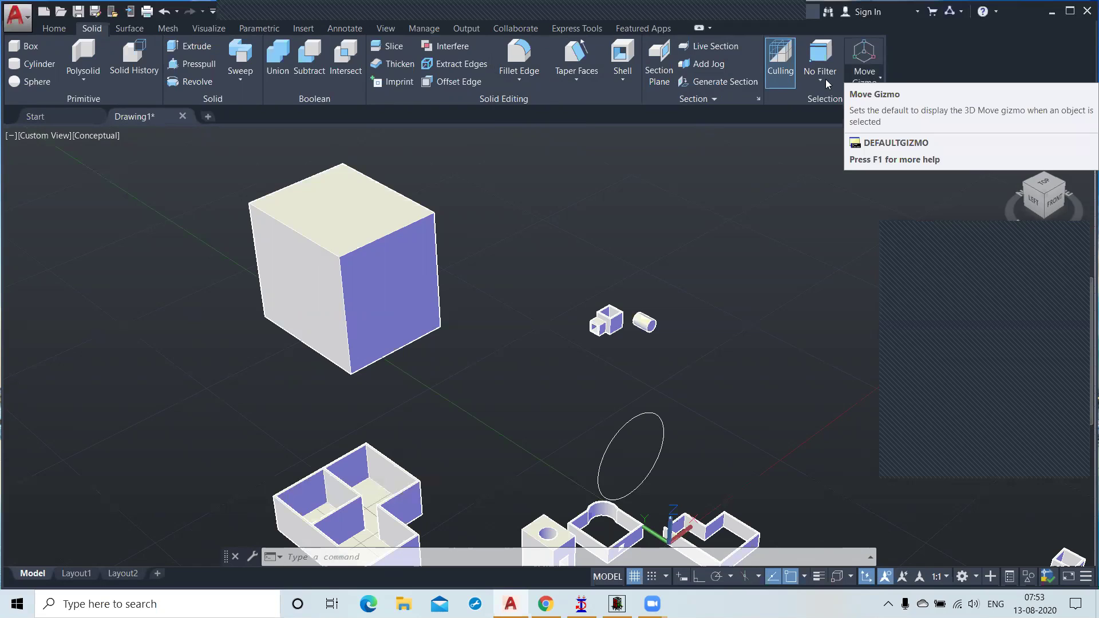
Fillet two adjacent top edges of the large box with Fillet Edge at radius 50, and undo the fillet
left_click(519, 83)
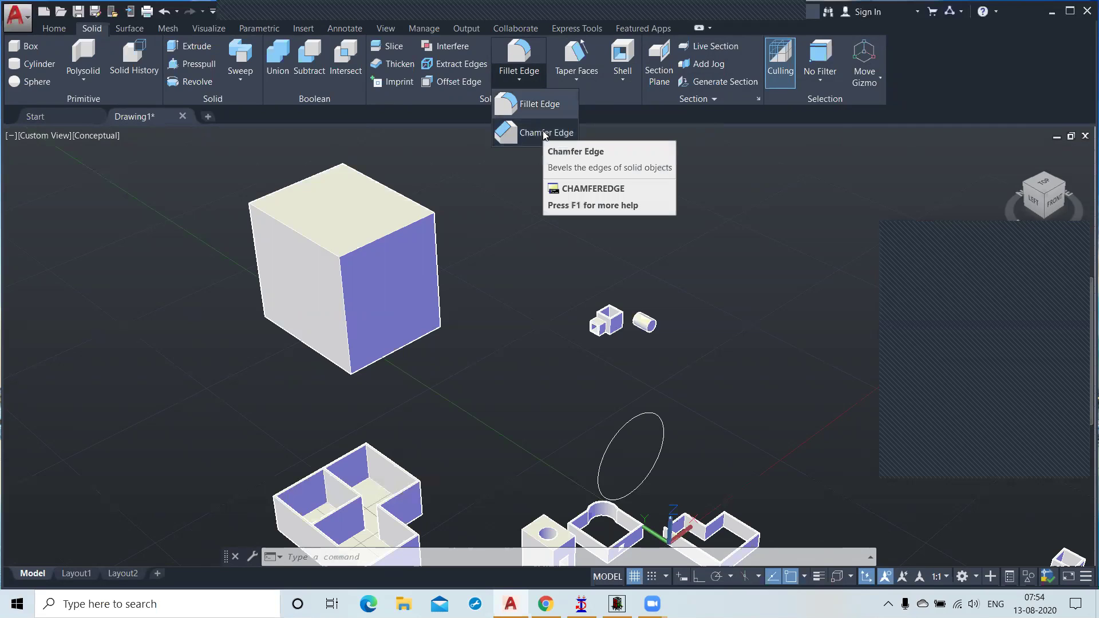
left_click(537, 105)
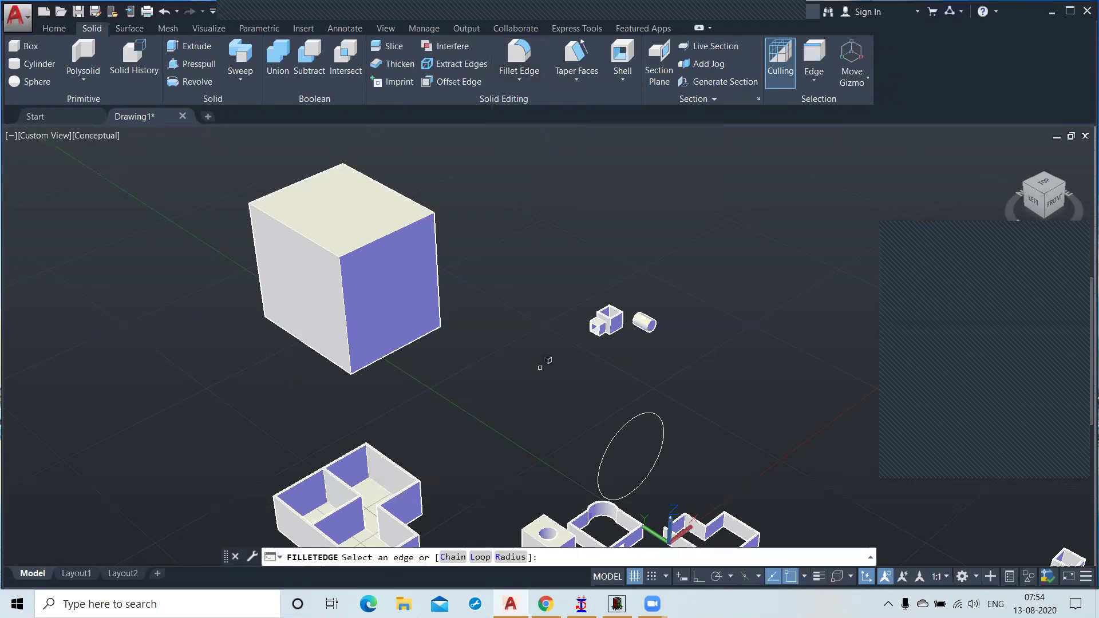
left_click(509, 558)
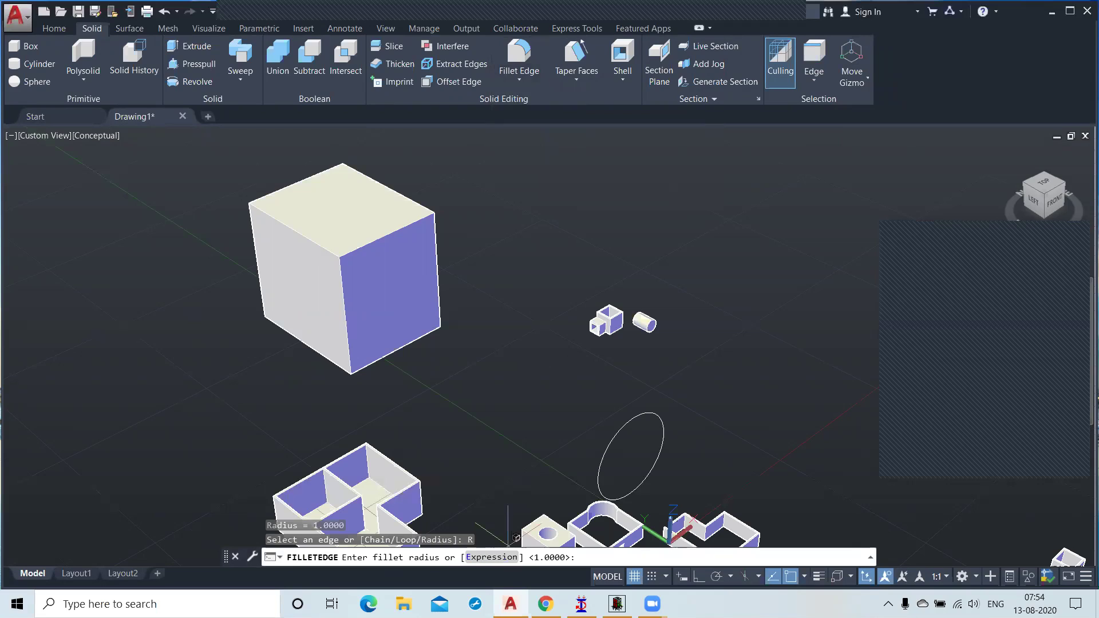
type("50")
key("Return")
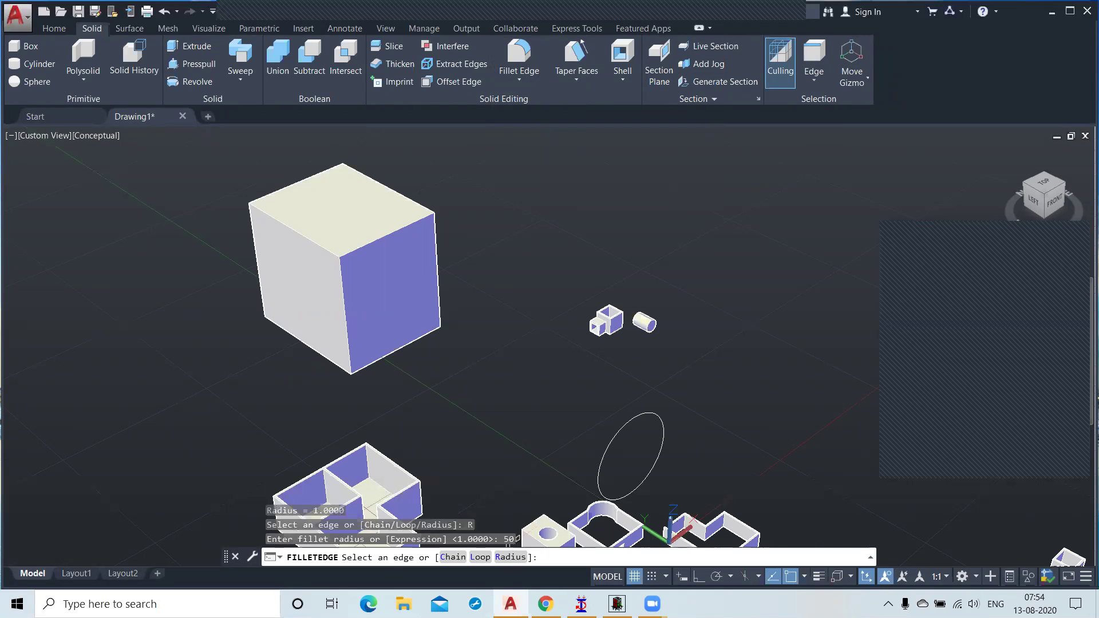
left_click(410, 221)
scroll(328, 253, "up", 1)
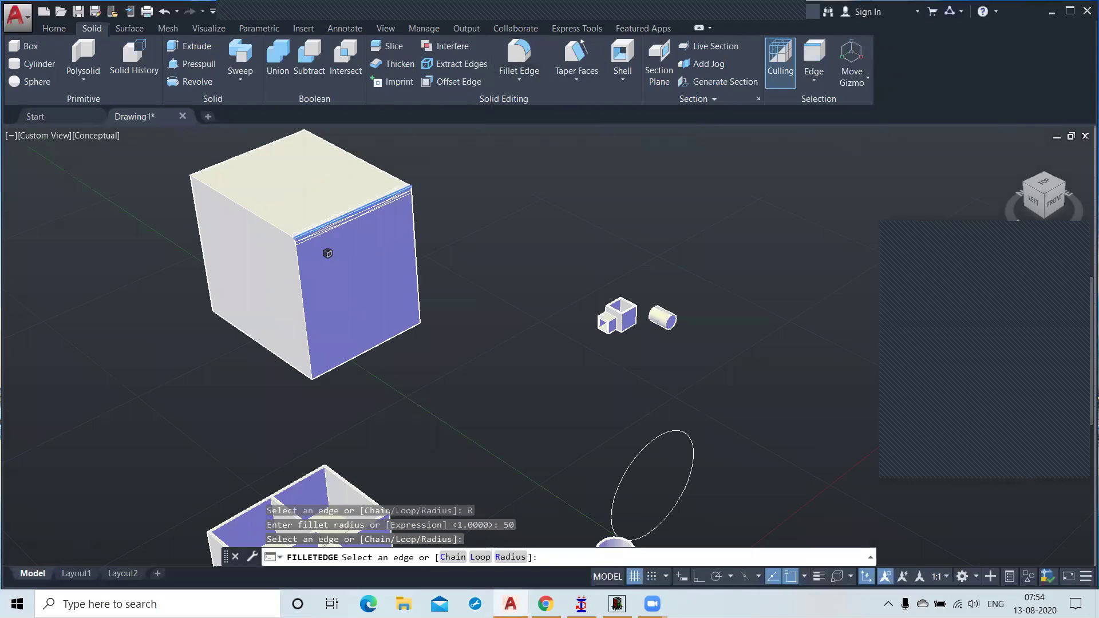
scroll(327, 254, "up", 1)
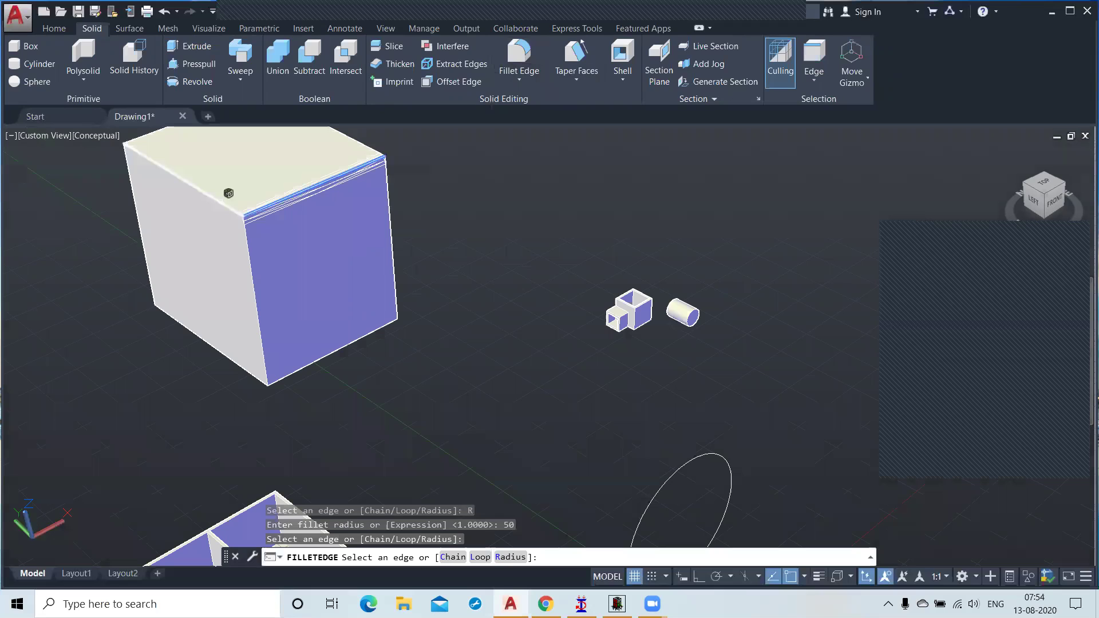
left_click(181, 179)
key("Return")
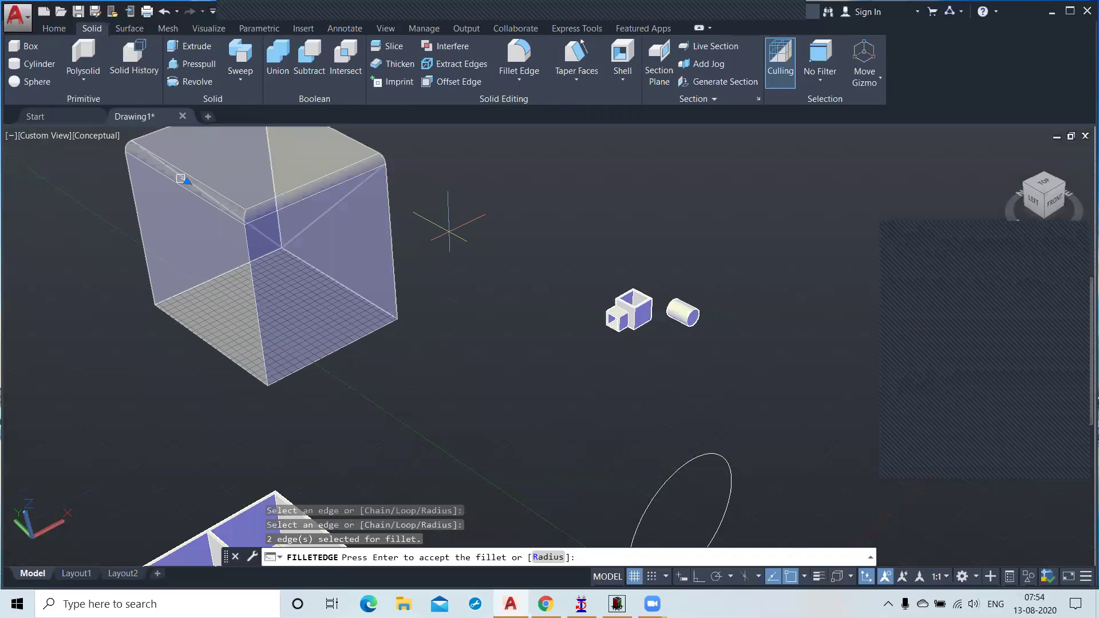
key("Return")
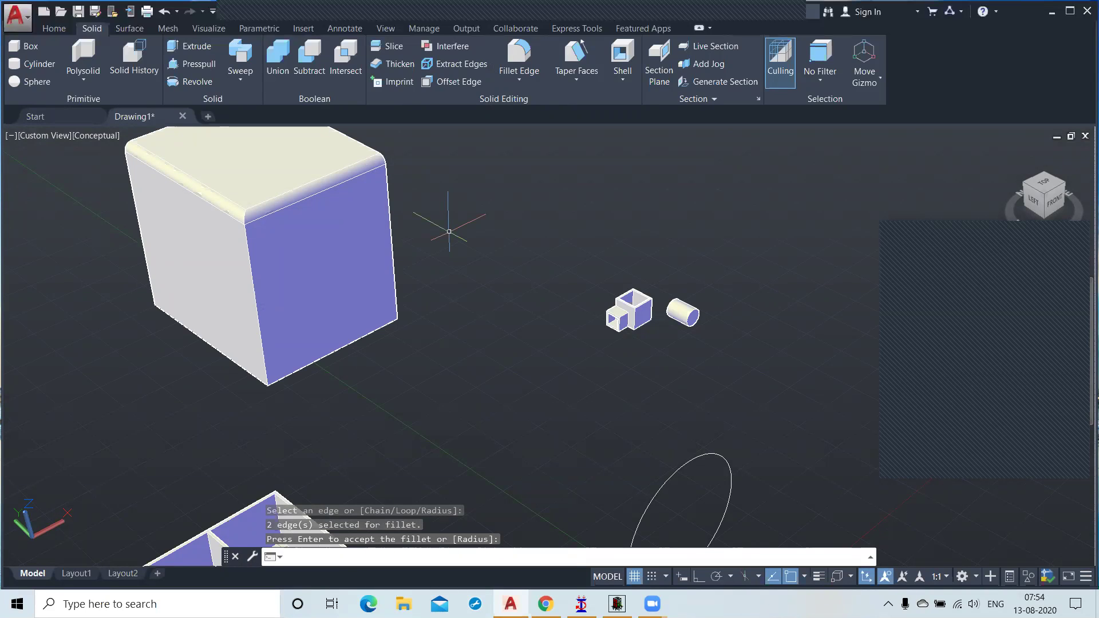
key("ctrl+z")
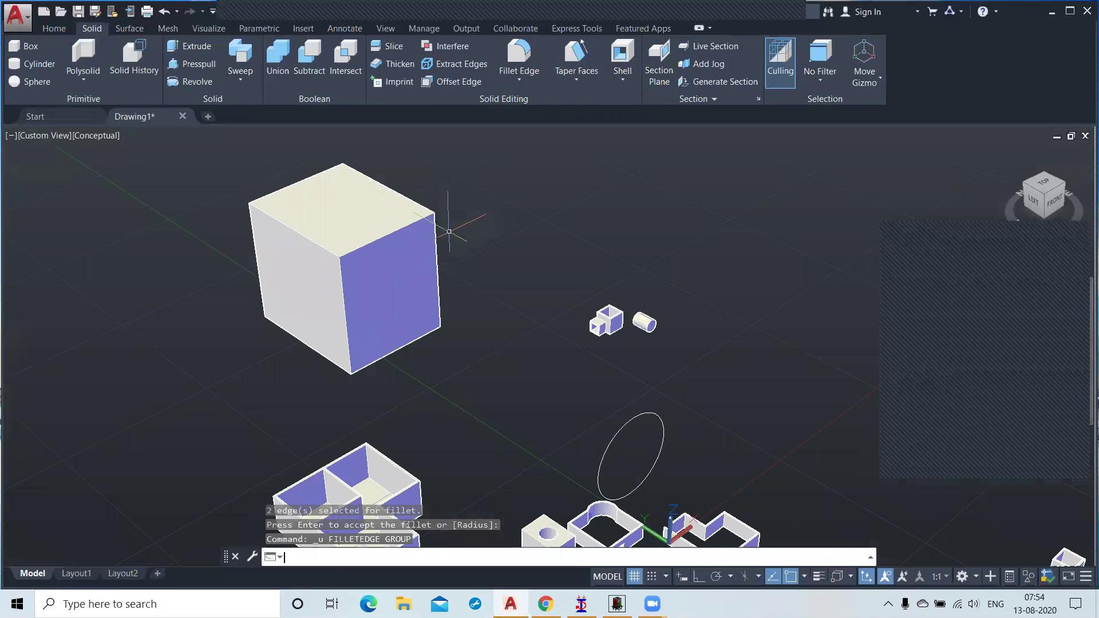
Chamfer two adjacent top edges of the large box with Chamfer Edge, setting both distances to 100
left_click(519, 80)
left_click(527, 133)
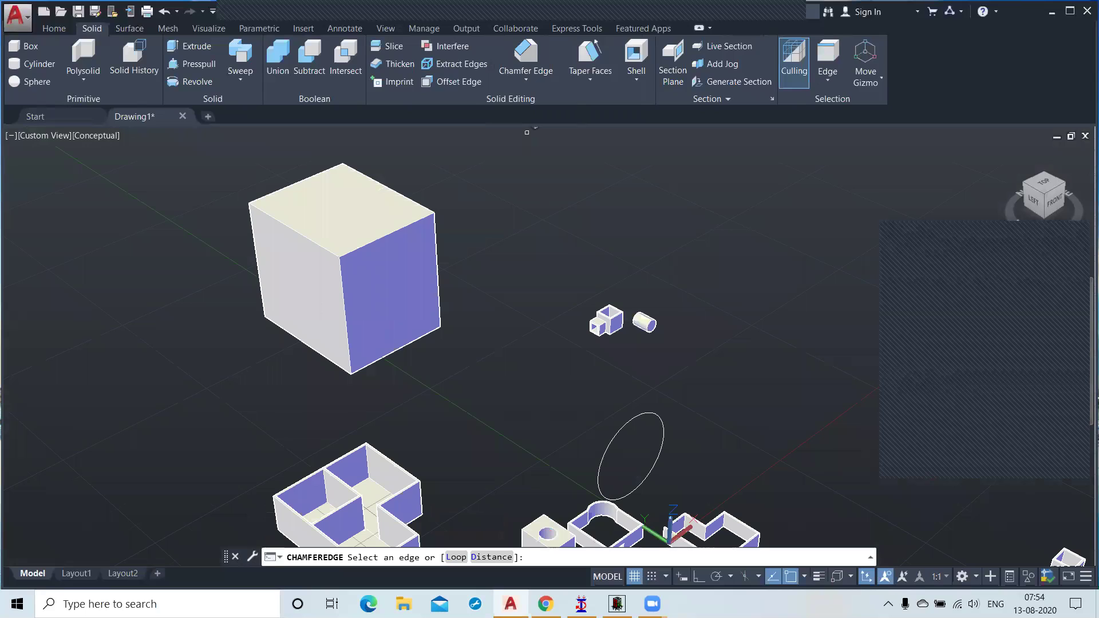
left_click(489, 564)
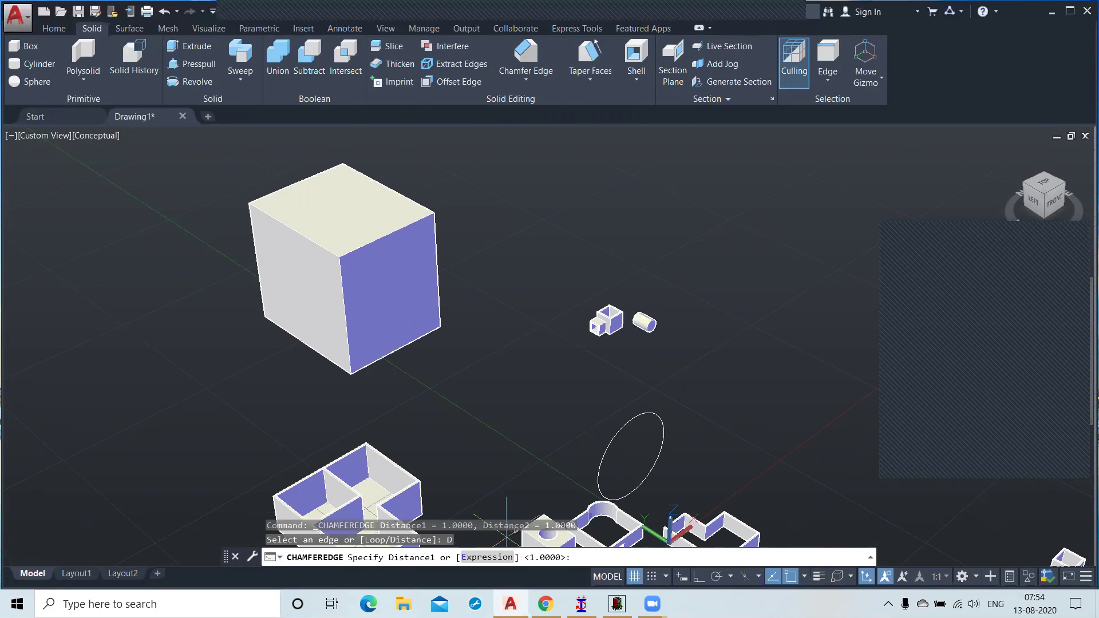
type("100")
key("Return")
type("100")
key("Return")
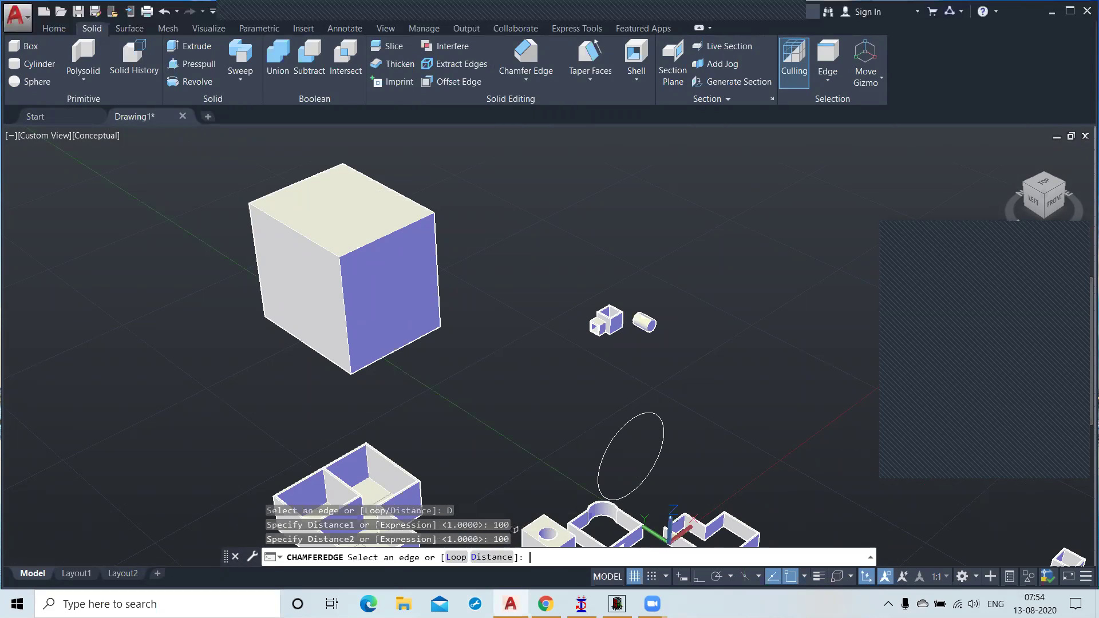
left_click(408, 227)
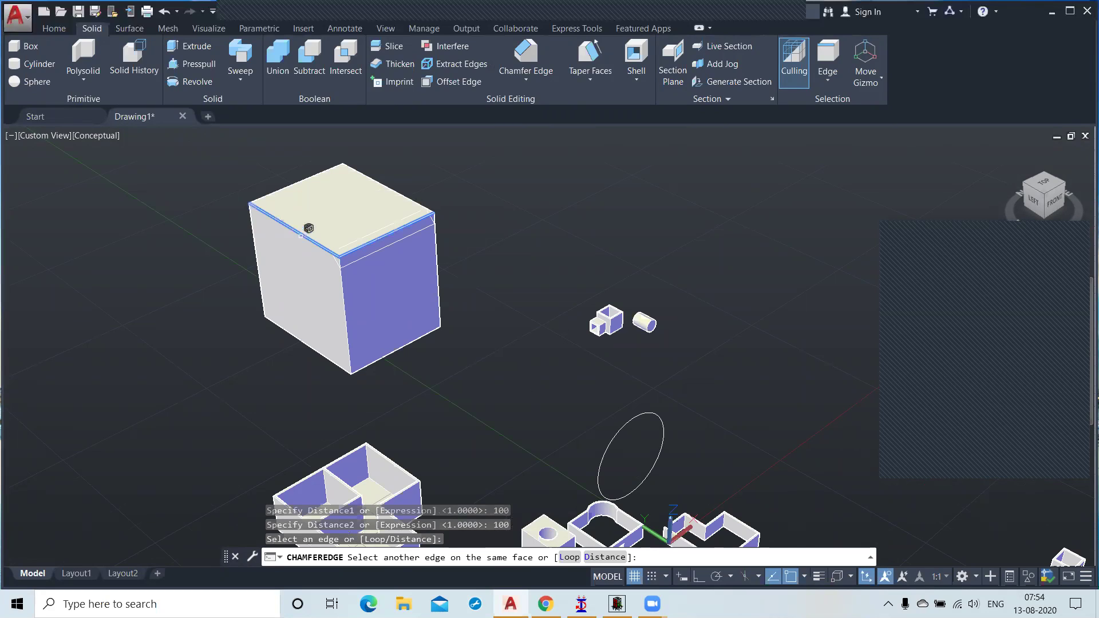
left_click(301, 235)
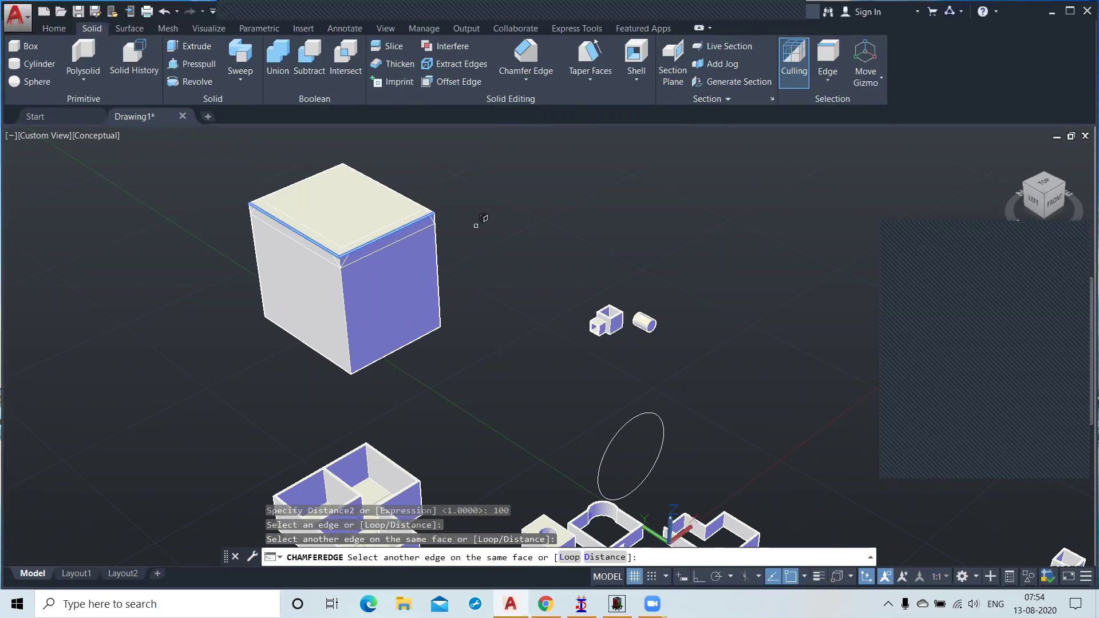
key("Return")
key("Return")
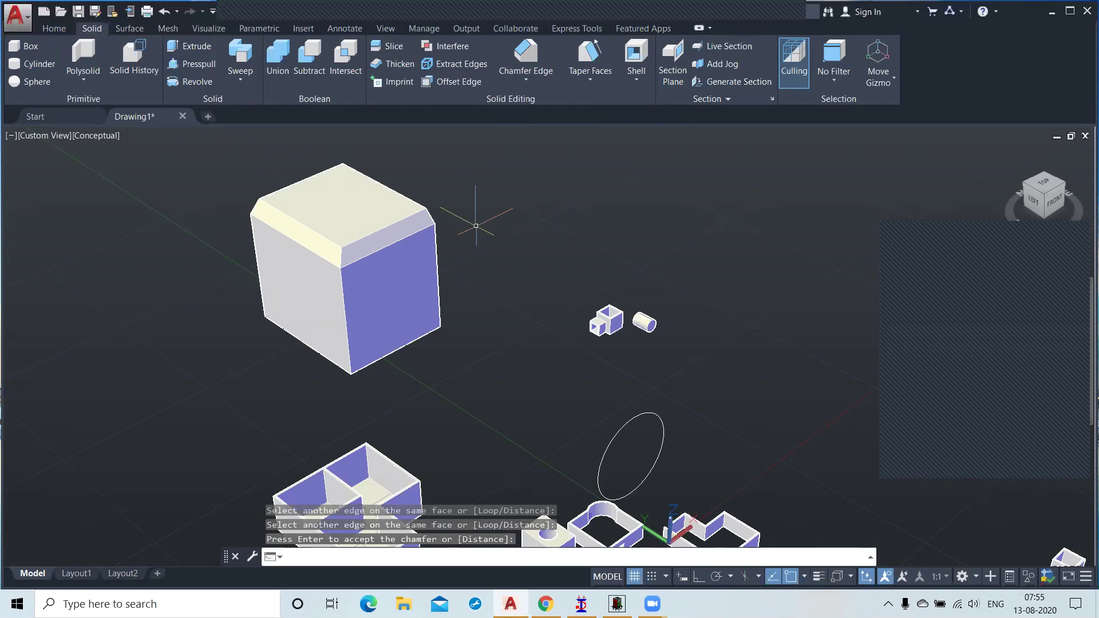
key("Return")
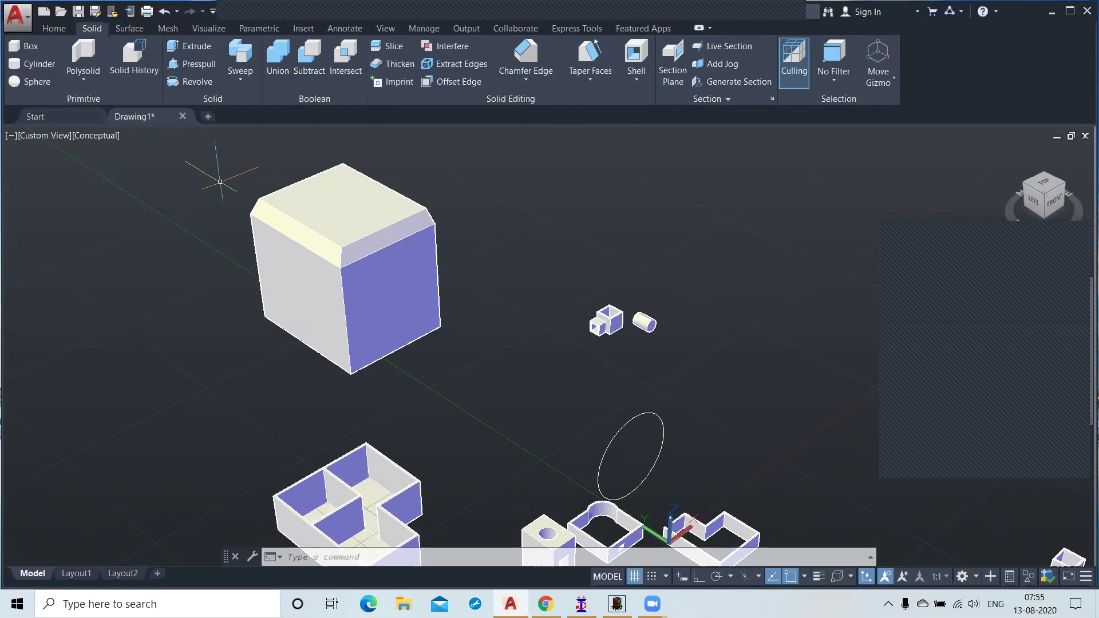
left_click(199, 52)
left_click(607, 445)
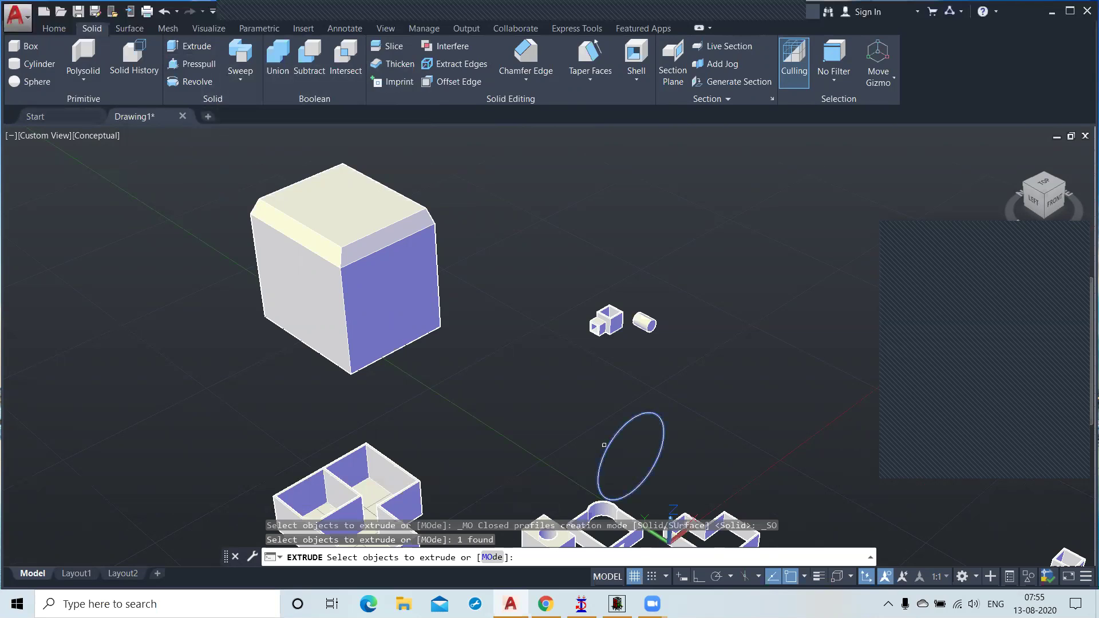
key("Return")
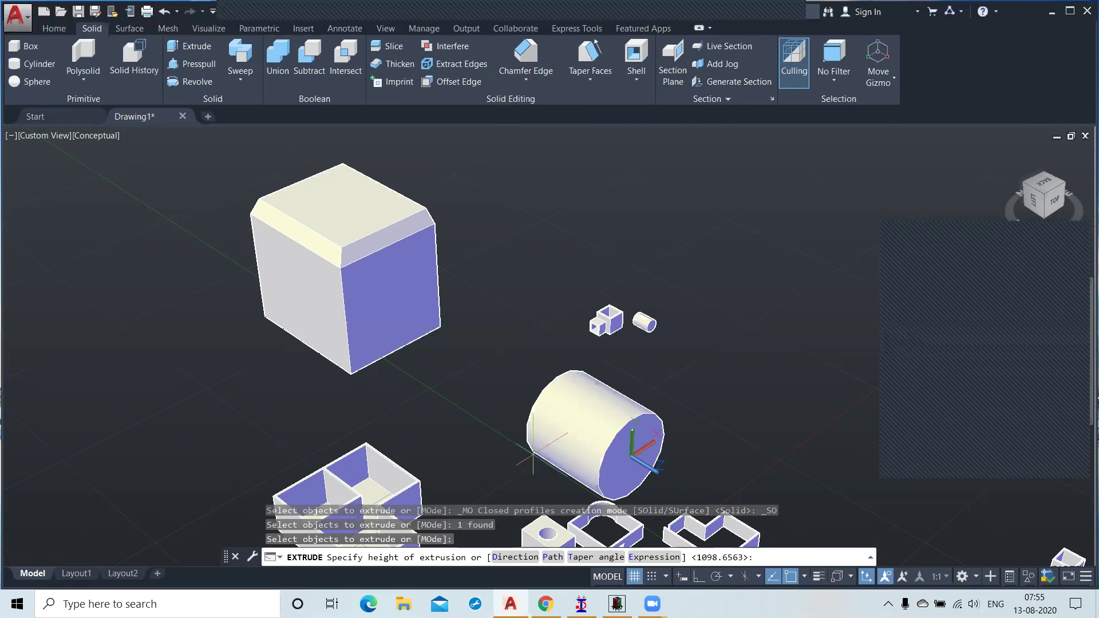
key("Escape")
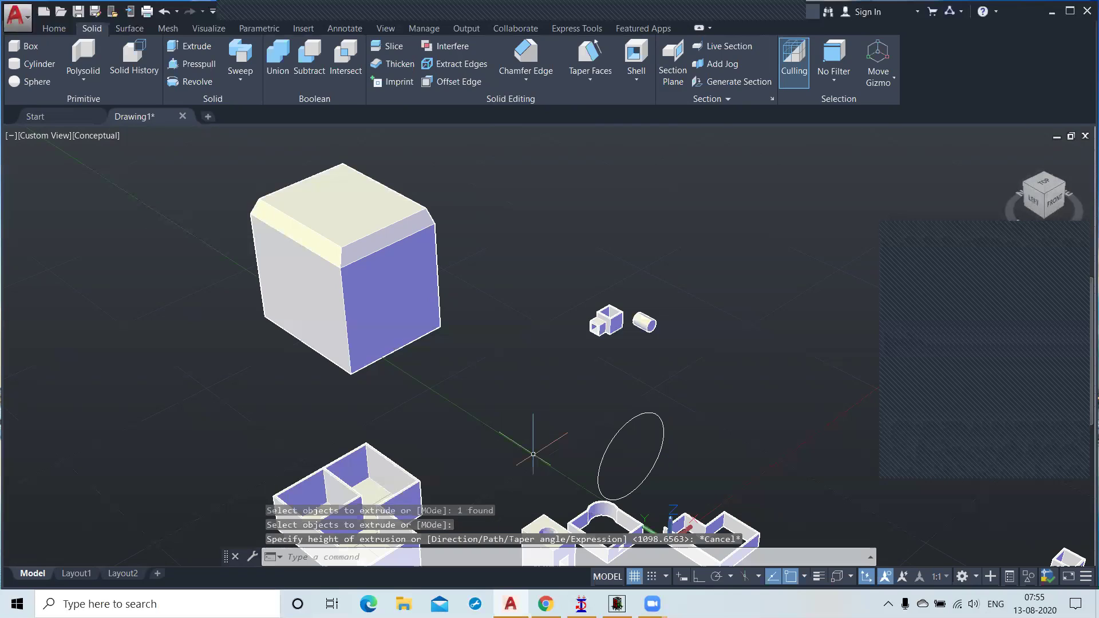
key("Escape")
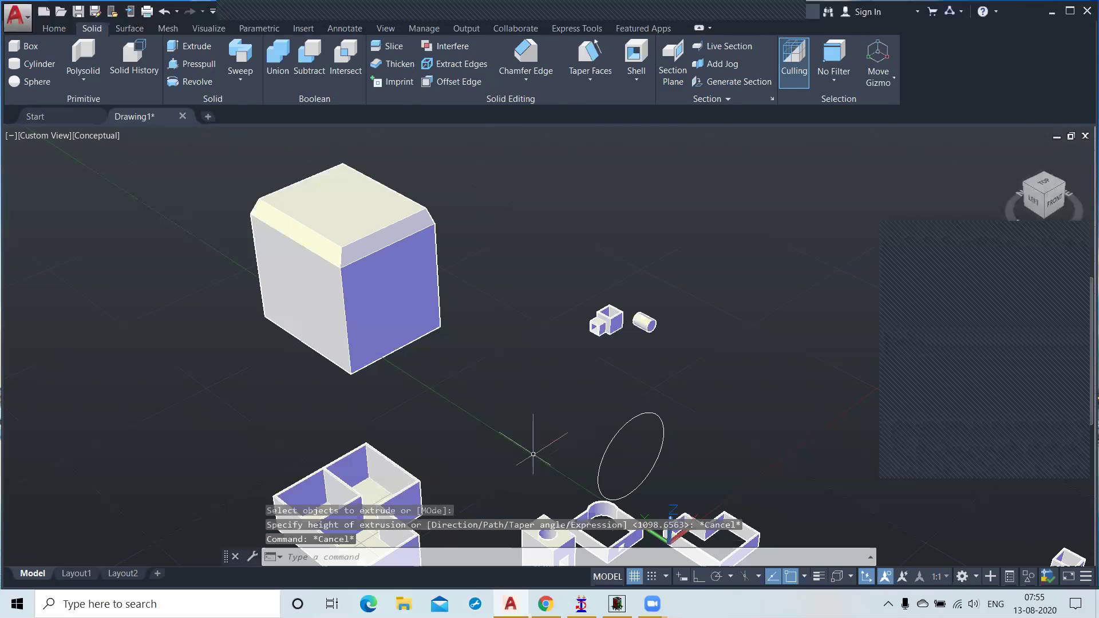
Delete the upright circle above the small walled solids
left_click(621, 430)
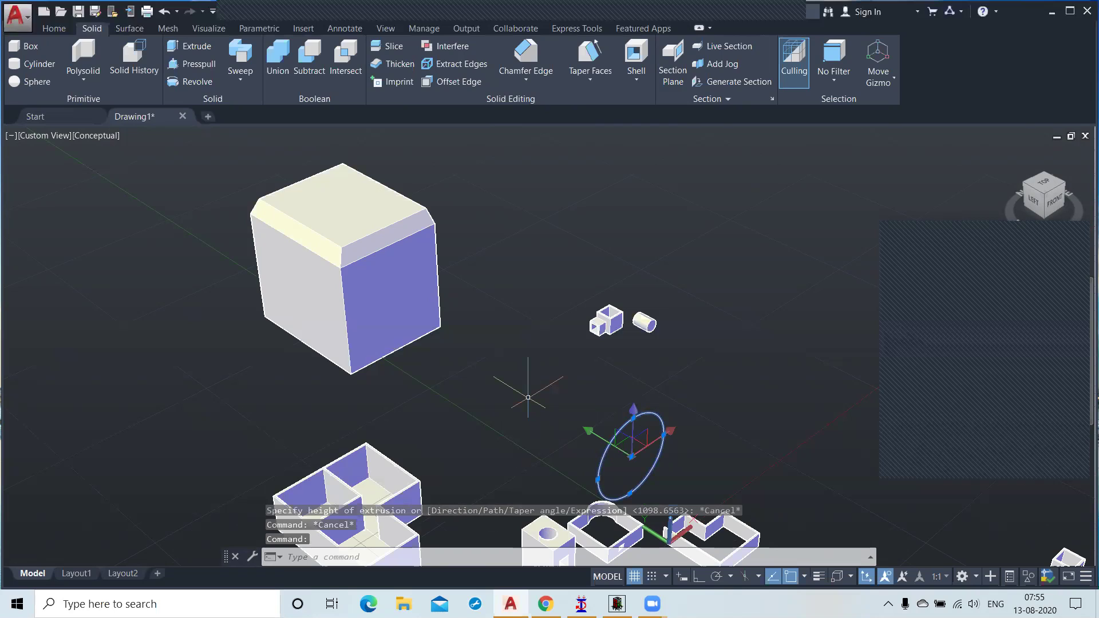
key("Delete")
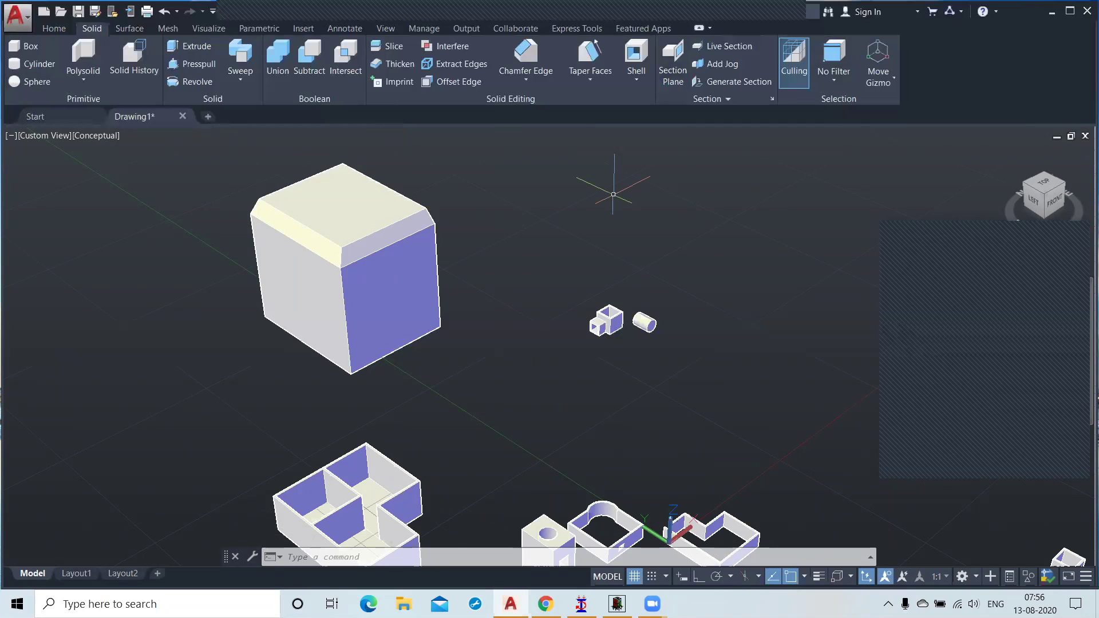
left_click(123, 30)
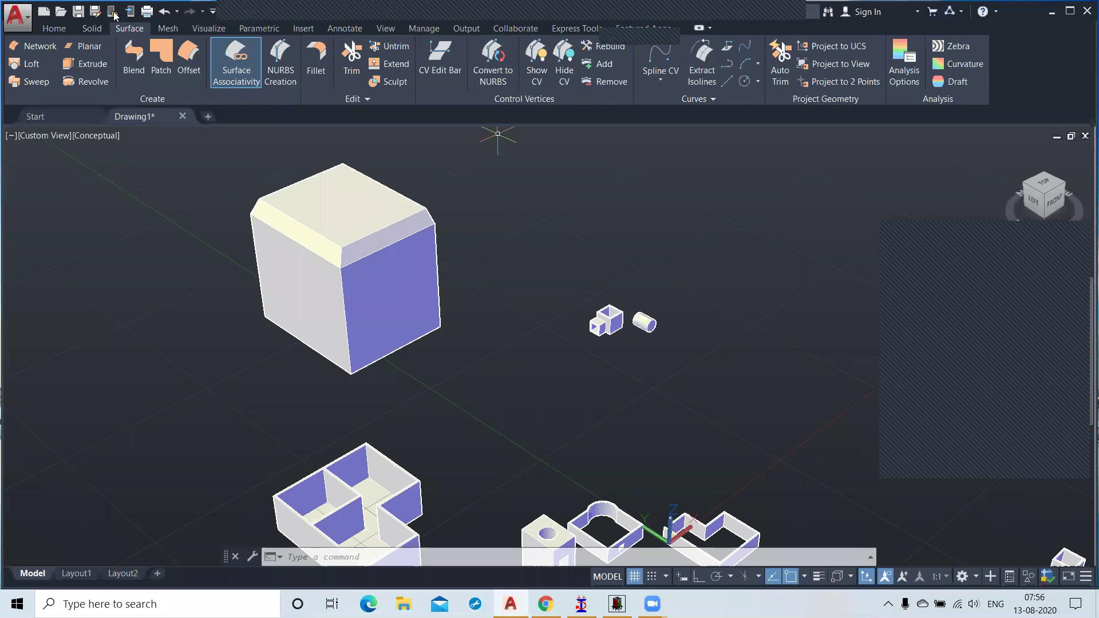
left_click(93, 28)
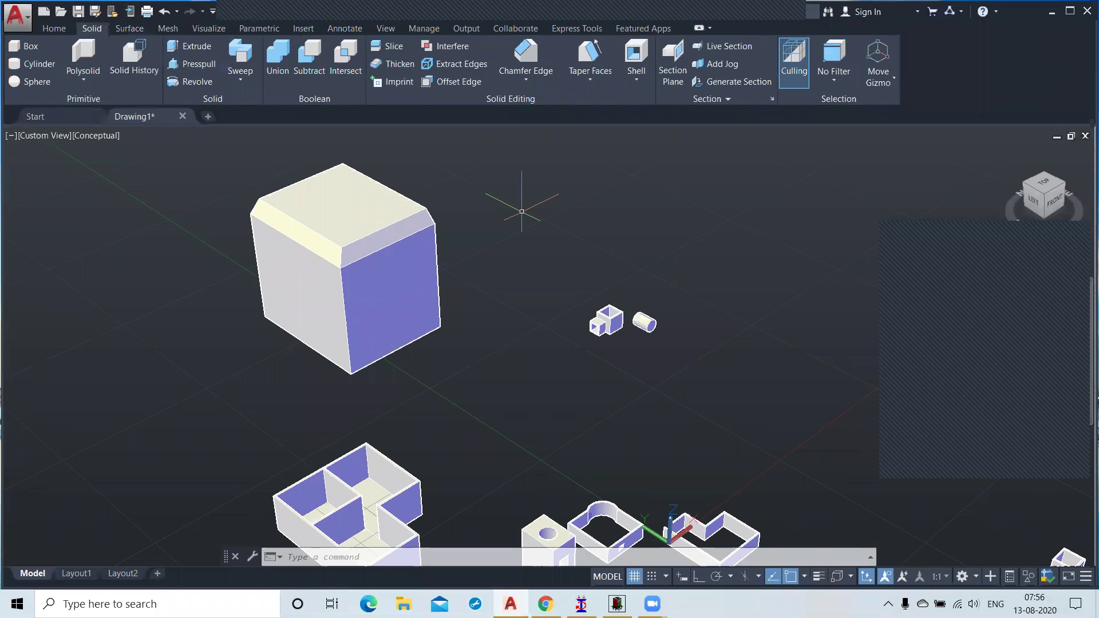